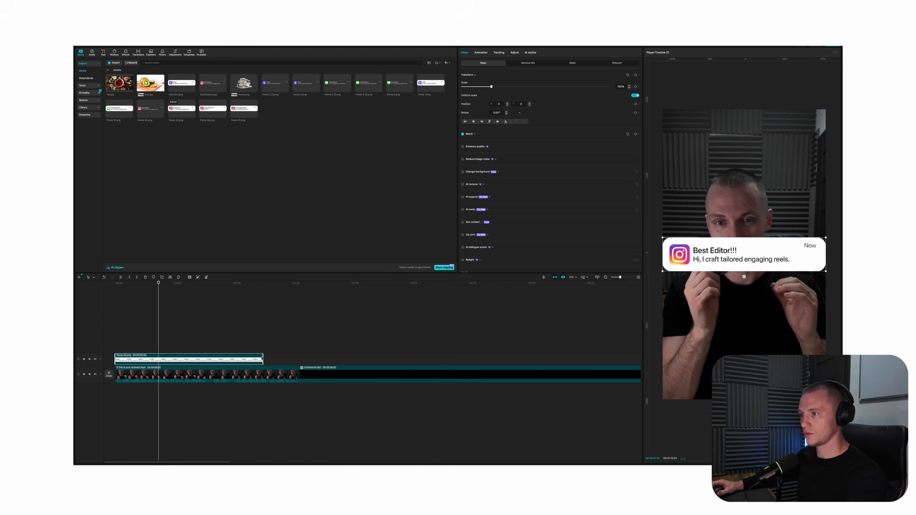
Extend the Instagram notification clip to the end of the talking-head clip, then reduce its size and place it lower in the frame
left_click_drag(262, 359, 300, 360)
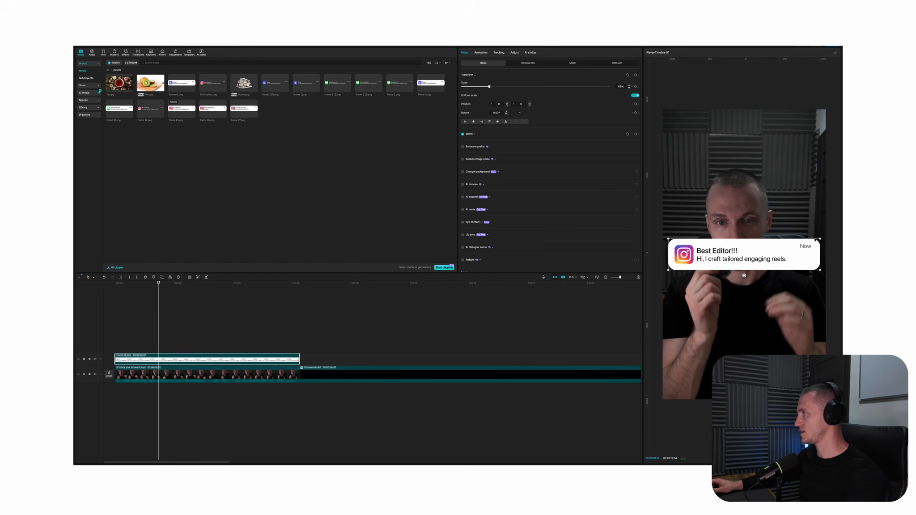
left_click_drag(805, 244, 808, 244)
left_click_drag(761, 257, 760, 298)
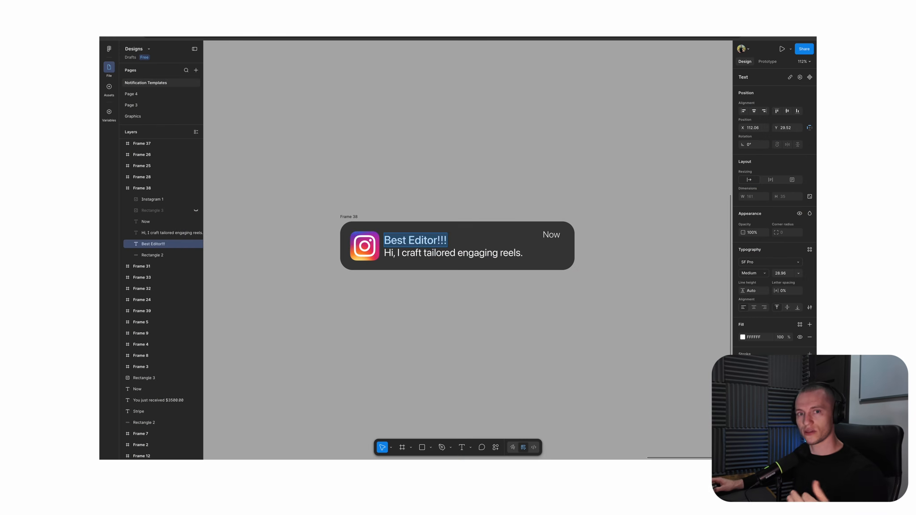
In the Figma notification template, set the title to "Stylized all text" and the time label to "4h ago"
type("Stylized all text")
double_click(554, 236)
type("4")
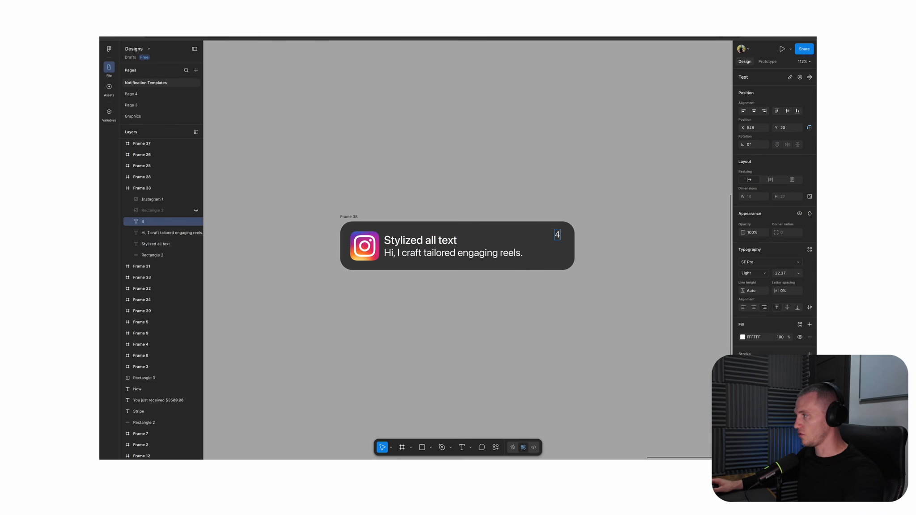
type("h ago")
key("Escape")
Replace the notification's message line with "Hey get this template!"
key("Tab")
key("Return")
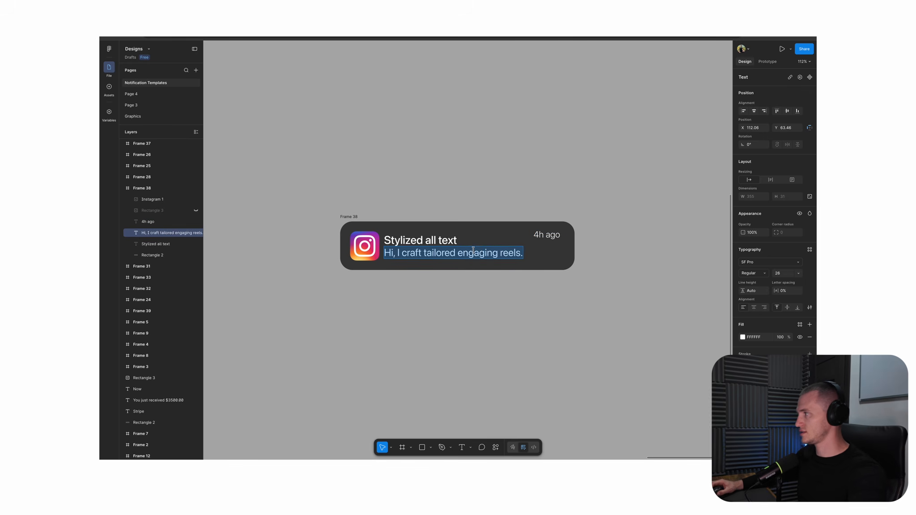
type("Hey gett th")
key("BackSpace")
key("BackSpace")
key("BackSpace")
key("BackSpace")
type("this template!")
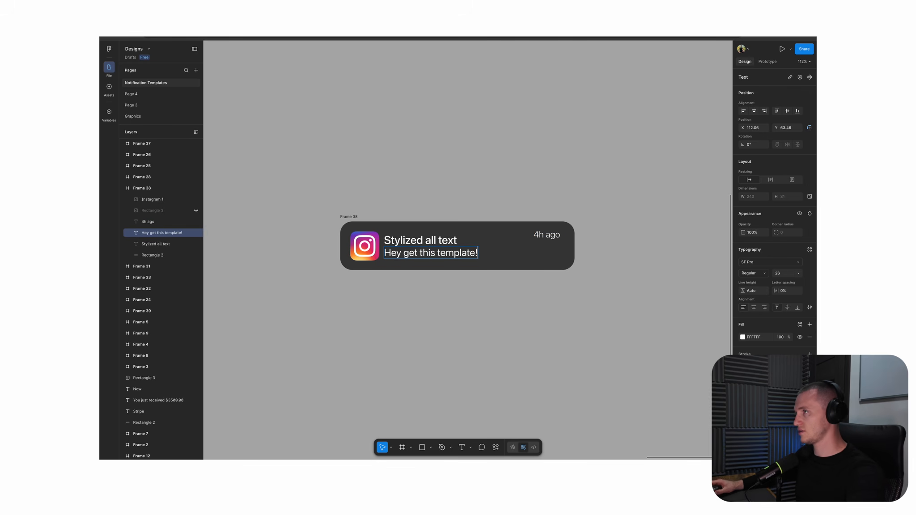
Select the whole notification frame and export it as a PNG
key("Escape")
key("Escape")
key("ctrl+shift+c")
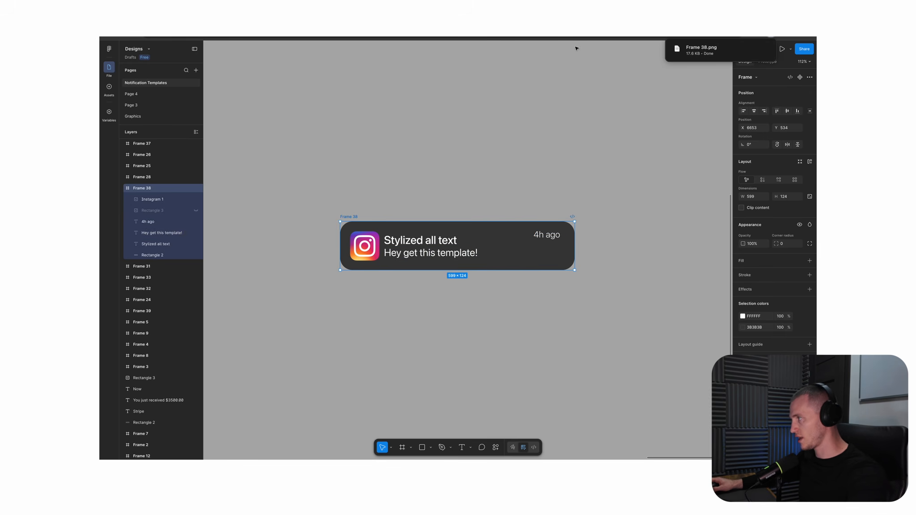
key("ctrl+v")
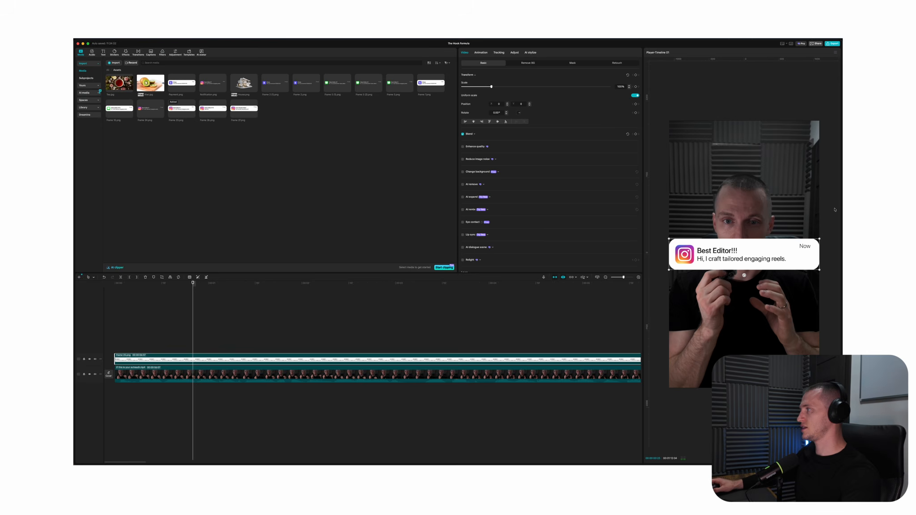
In CapCut, place the notification smaller over the speaker's chest and add a transform keyframe at the clip's start with 1% scale
left_click_drag(821, 238, 761, 286)
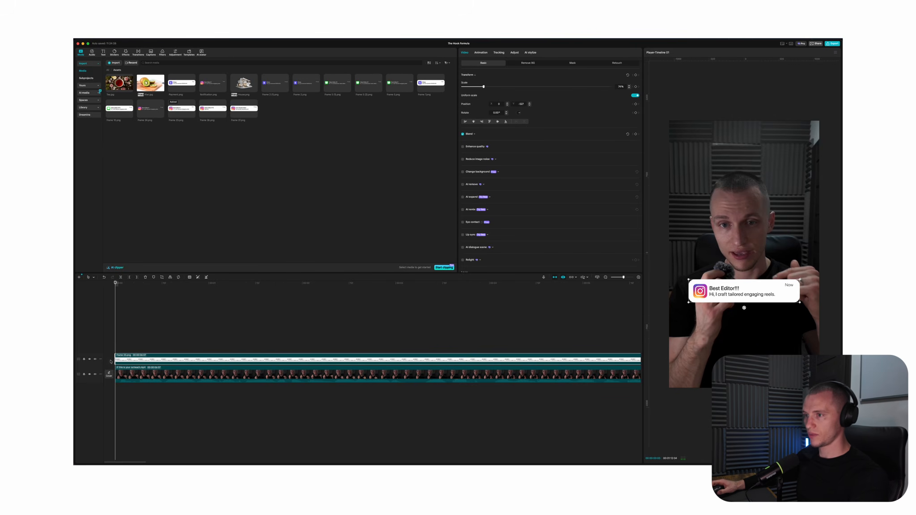
left_click(635, 76)
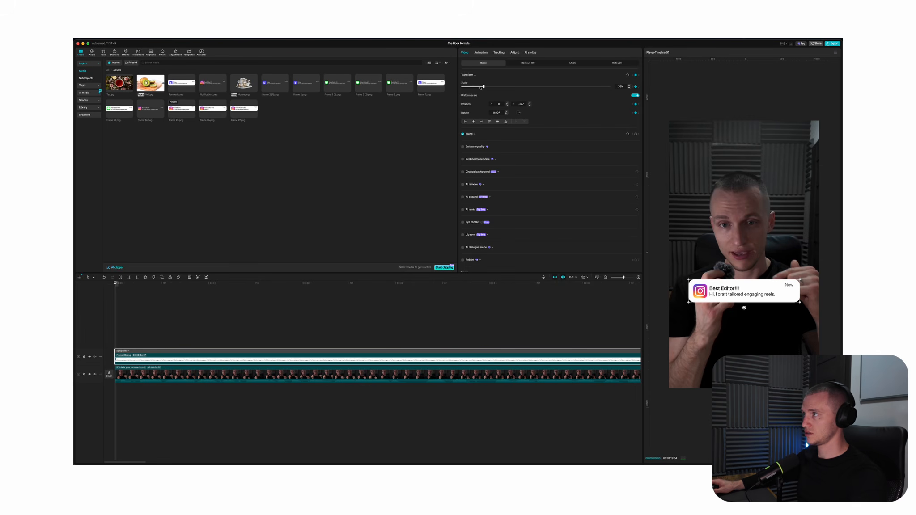
left_click_drag(481, 87, 403, 89)
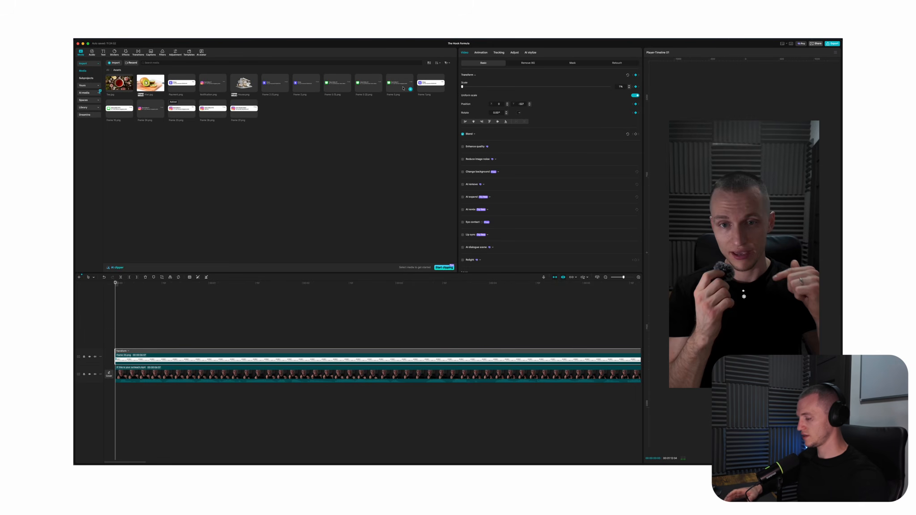
Add three more scale keframes to the notification within about the first second: 76%, 67% shortly after, and 77% a few frames further
key("space")
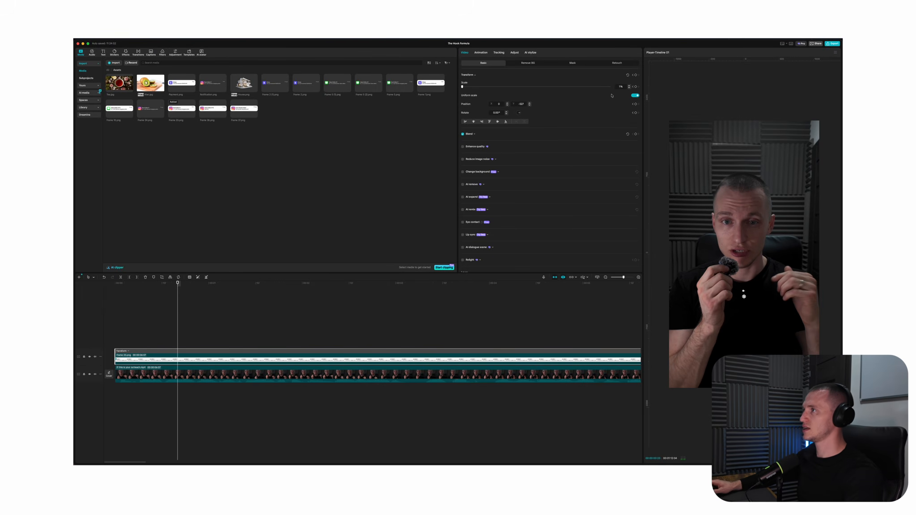
left_click_drag(463, 88, 486, 90)
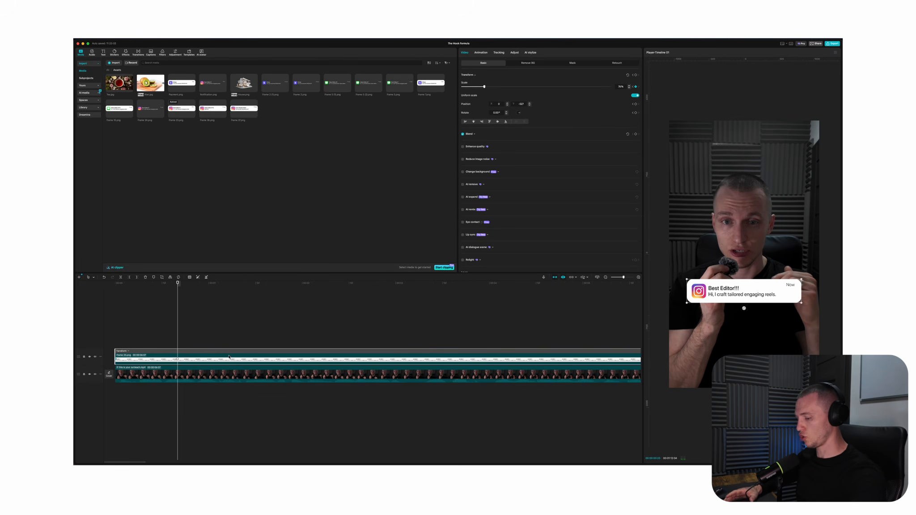
key("space")
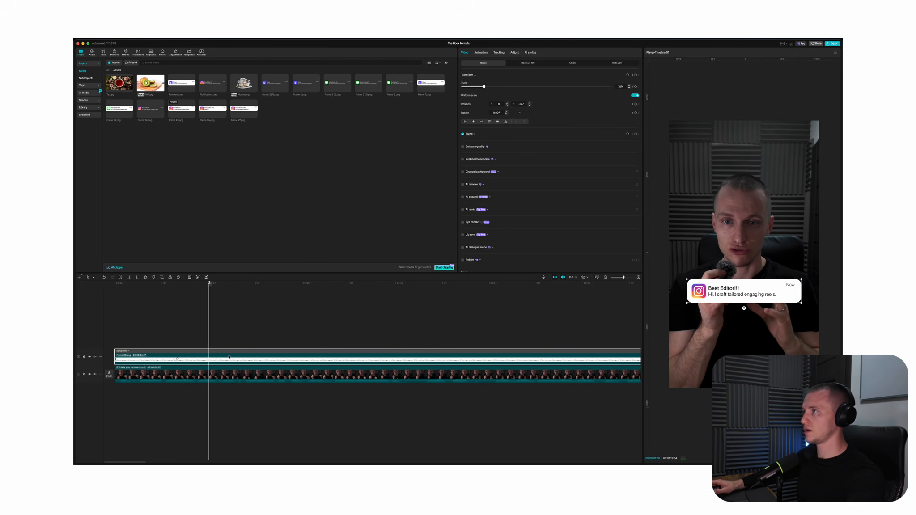
left_click_drag(485, 88, 482, 87)
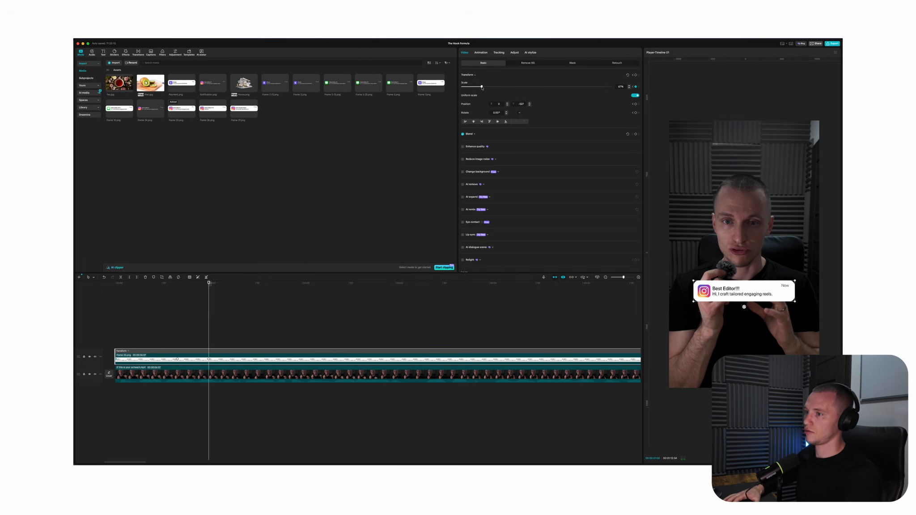
key("Right")
key("Right")
key("Right")
key("Right")
key("Right")
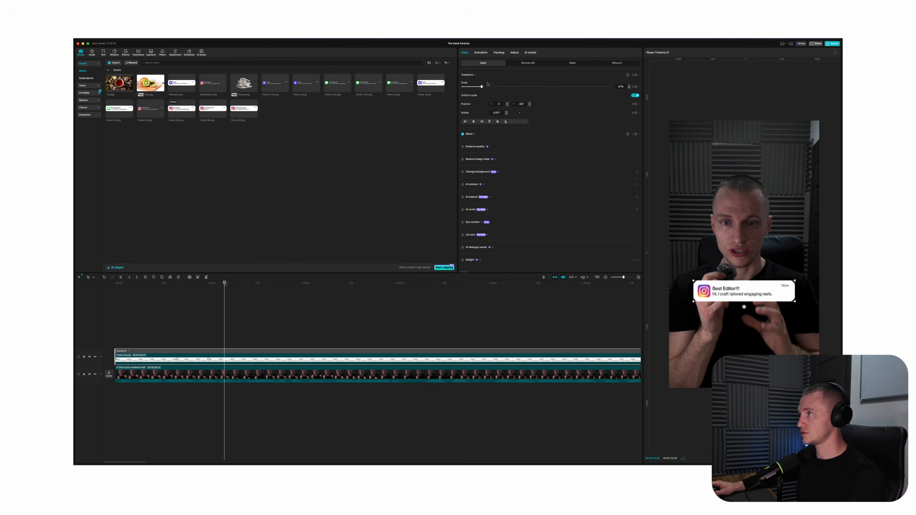
left_click_drag(482, 87, 484, 88)
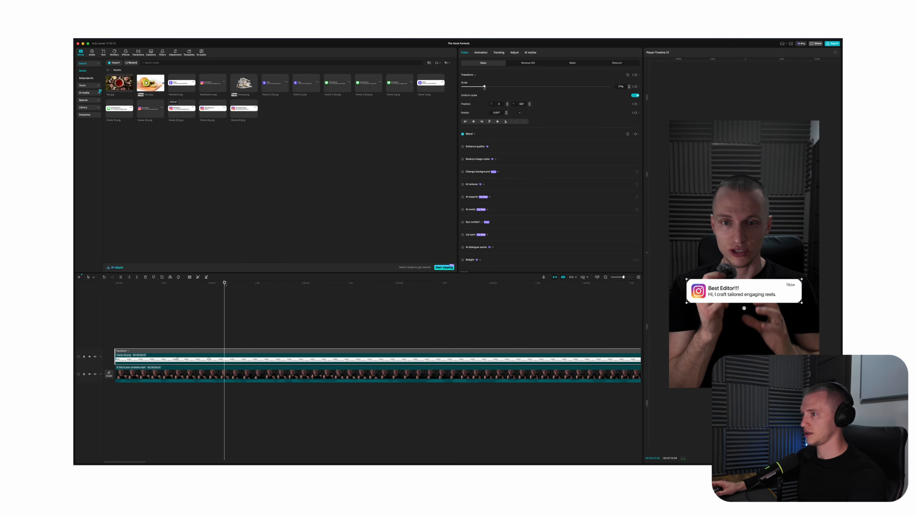
Play the notification's scale animation from the start of the timeline
left_click(206, 330)
left_click(115, 328)
key("space")
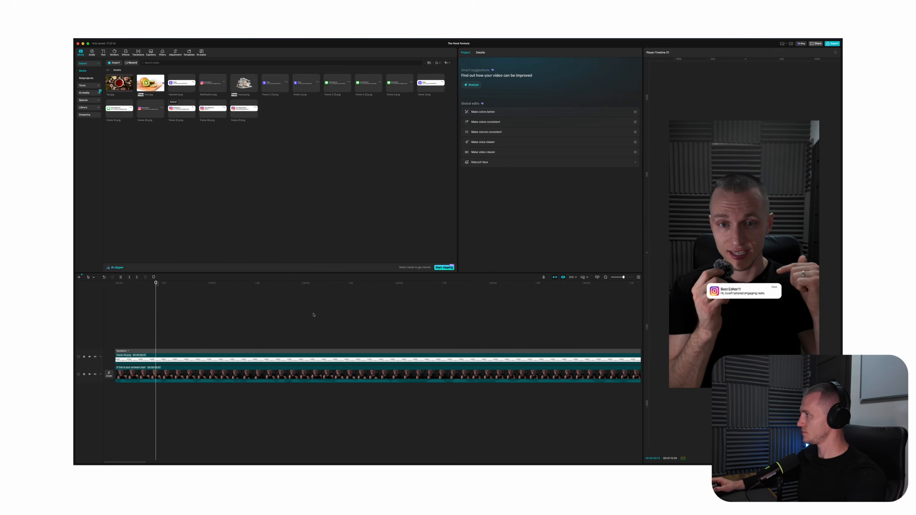
Show the keyframe animation curves of the notification clip on the timeline
left_click(326, 359)
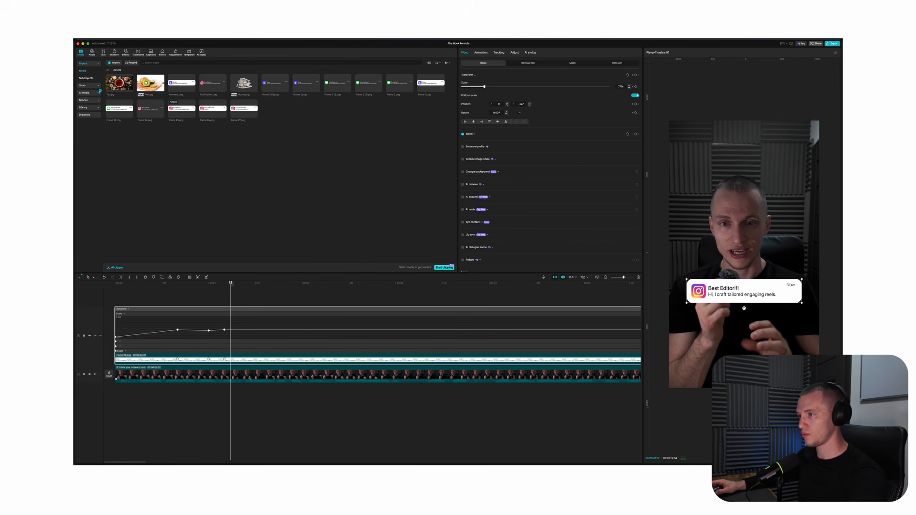
double_click(214, 364)
left_click(263, 359)
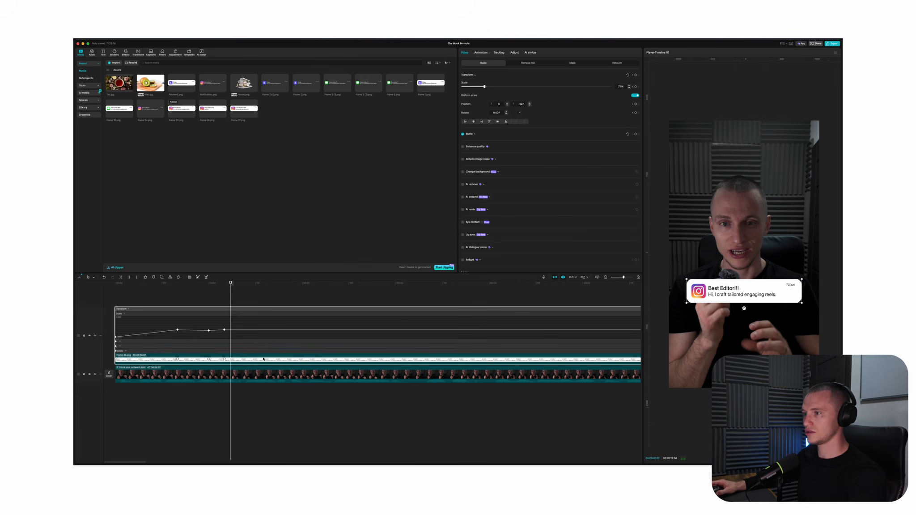
right_click(255, 360)
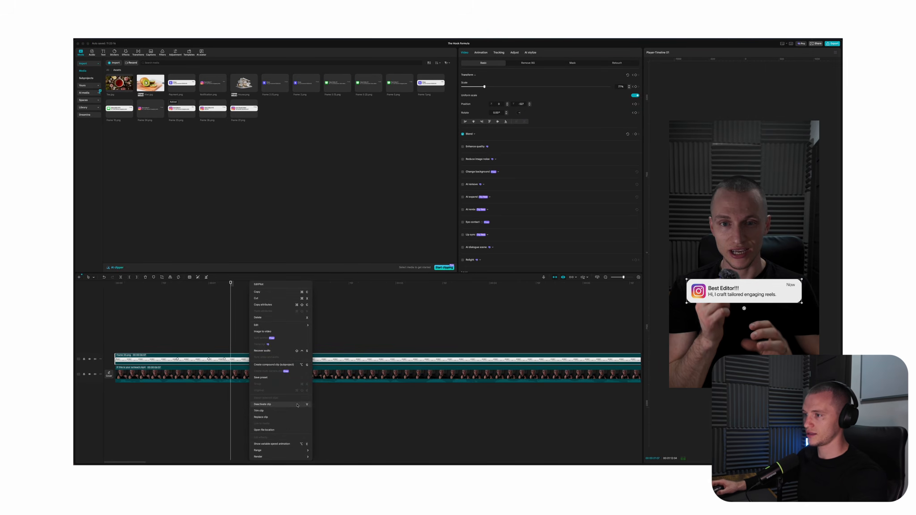
left_click(270, 444)
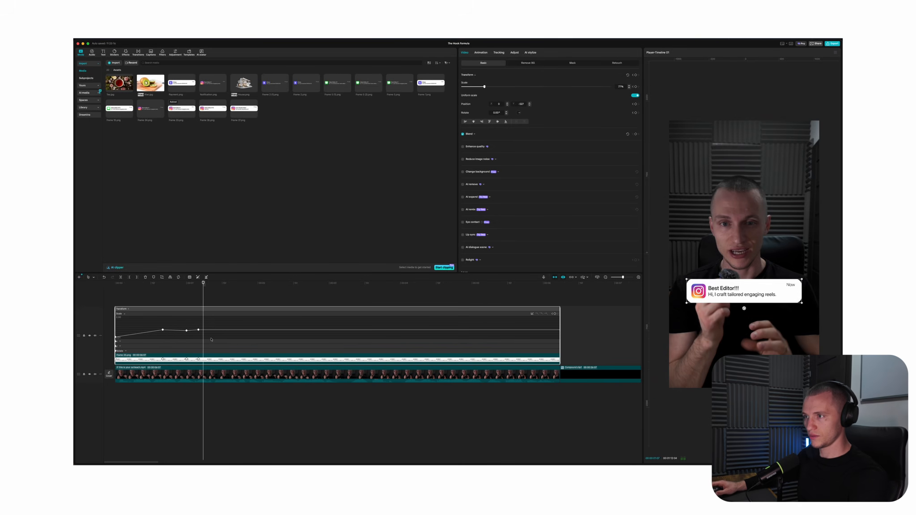
Apply smooth easing to all four scale keyframes of the notification clip and play the result
left_click(198, 300)
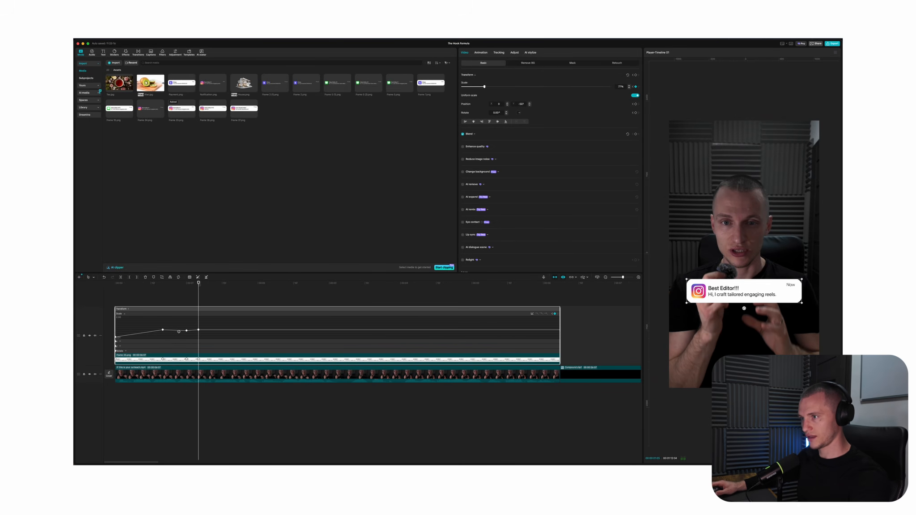
left_click(533, 315)
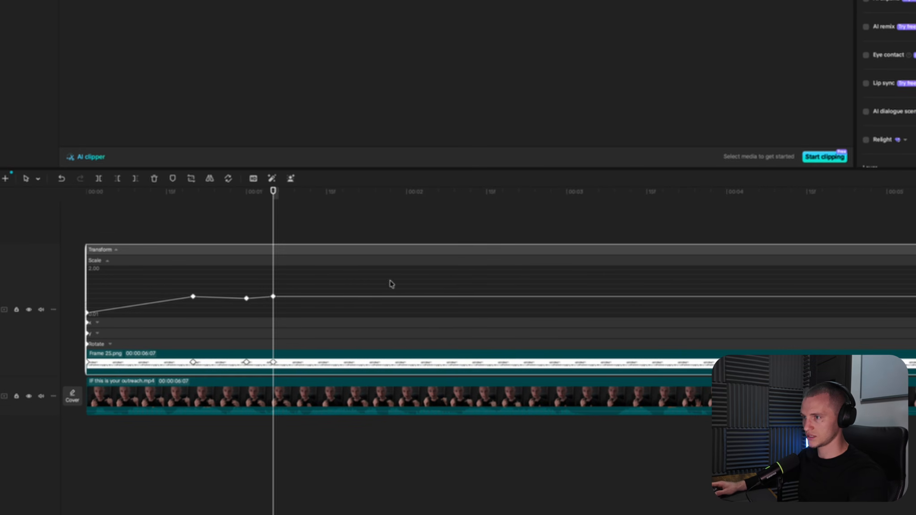
left_click_drag(391, 284, 32, 342)
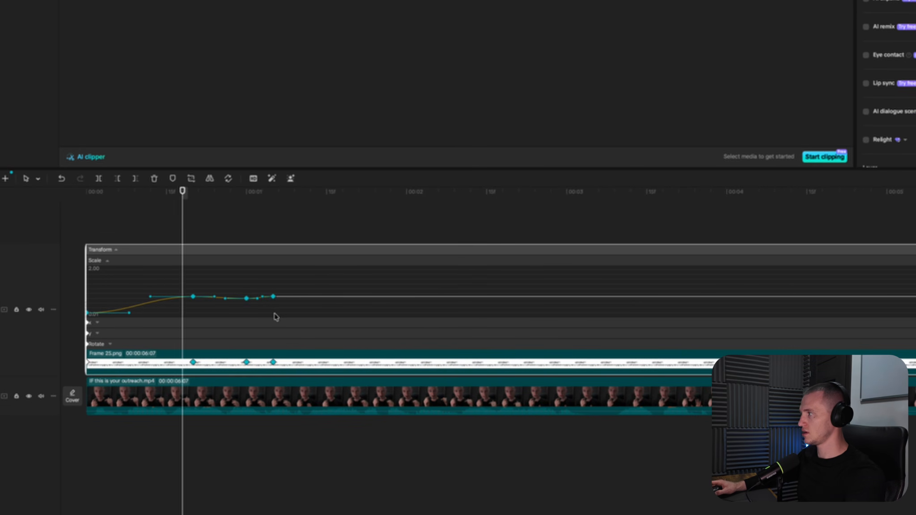
key("space")
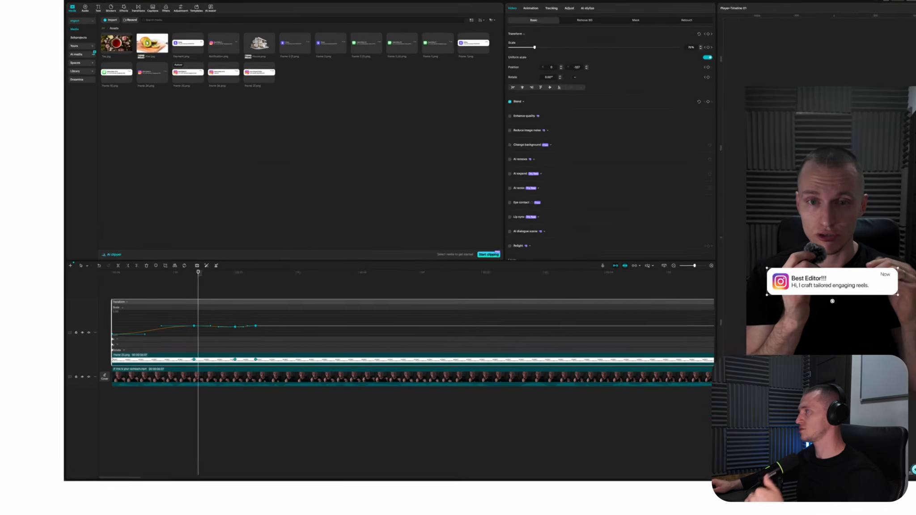
Review the timeline shortcut list for the keyframe and easing commands, leaving the assignments as they are
left_click(791, 44)
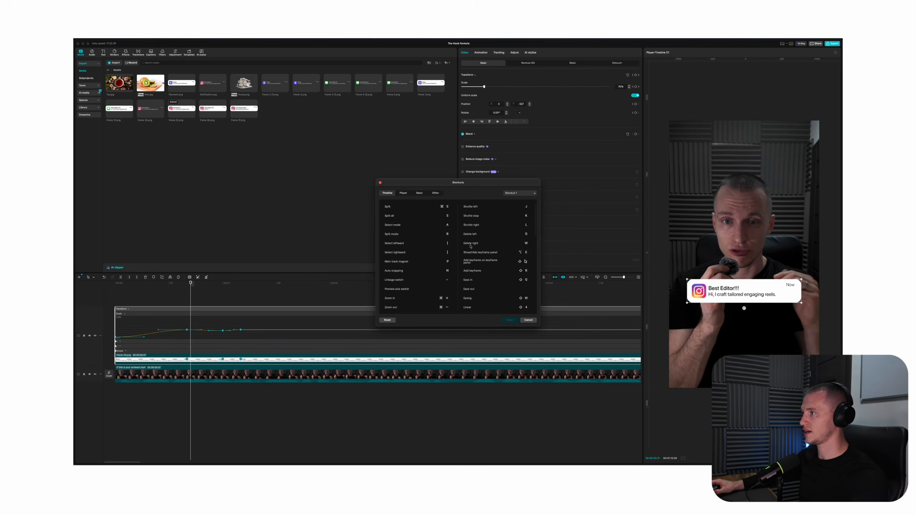
scroll(469, 283, "down", 2)
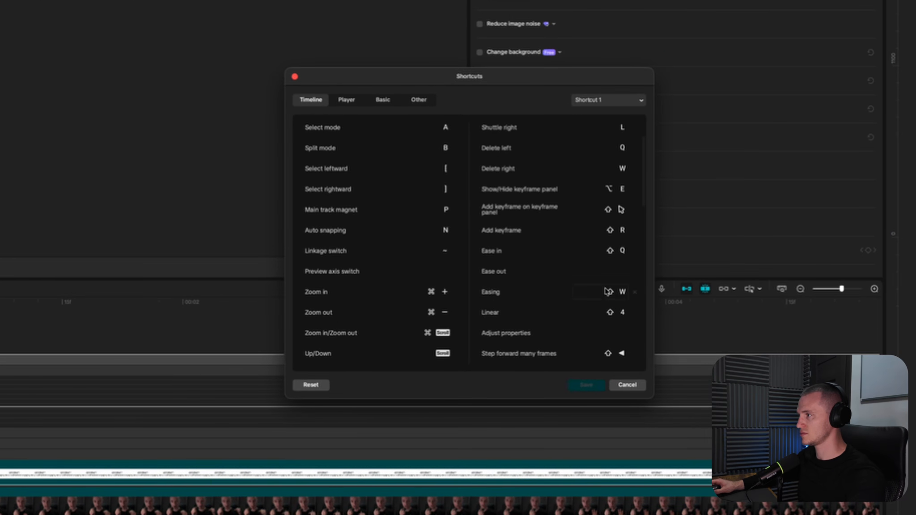
left_click(626, 384)
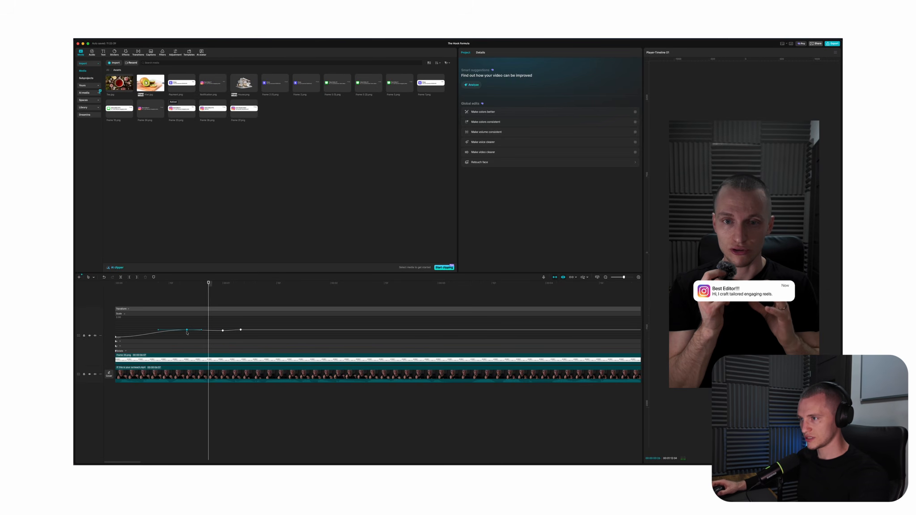
Speed up the notification's pop-in by steepening its first scale rise and moving the last three keyframes earlier, with Enhance quality enabled
left_click_drag(160, 331, 119, 332)
left_click(106, 300)
left_click(225, 375)
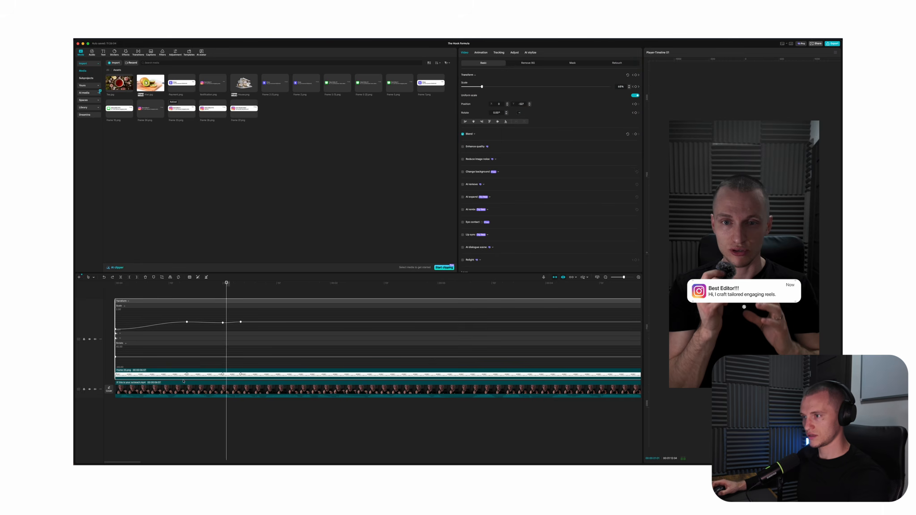
left_click_drag(186, 375, 166, 375)
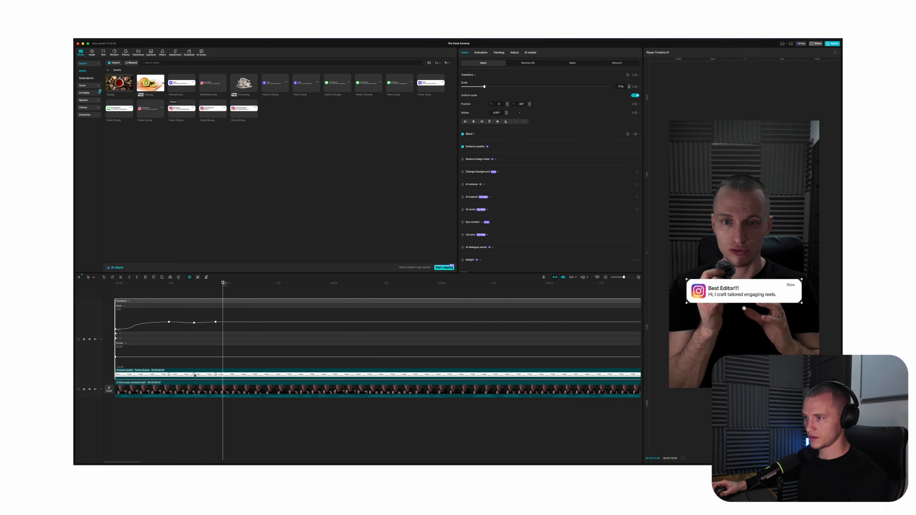
key("space")
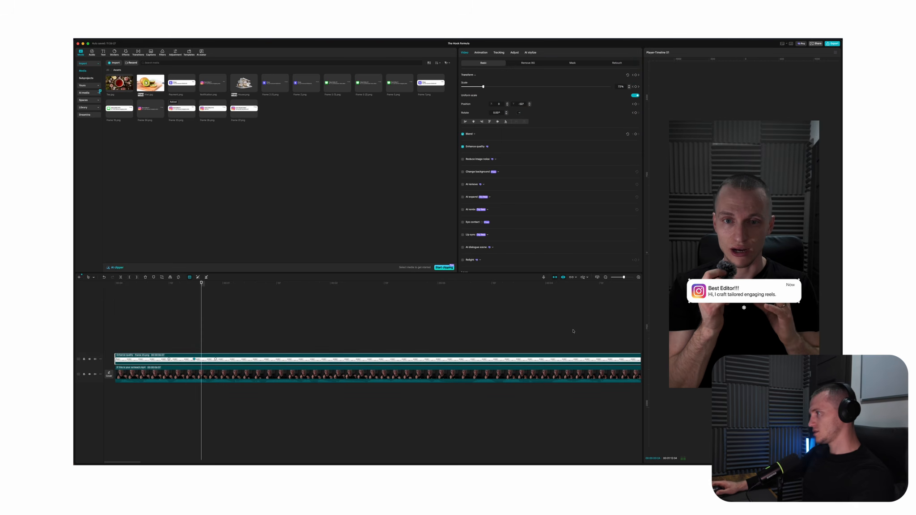
key("space")
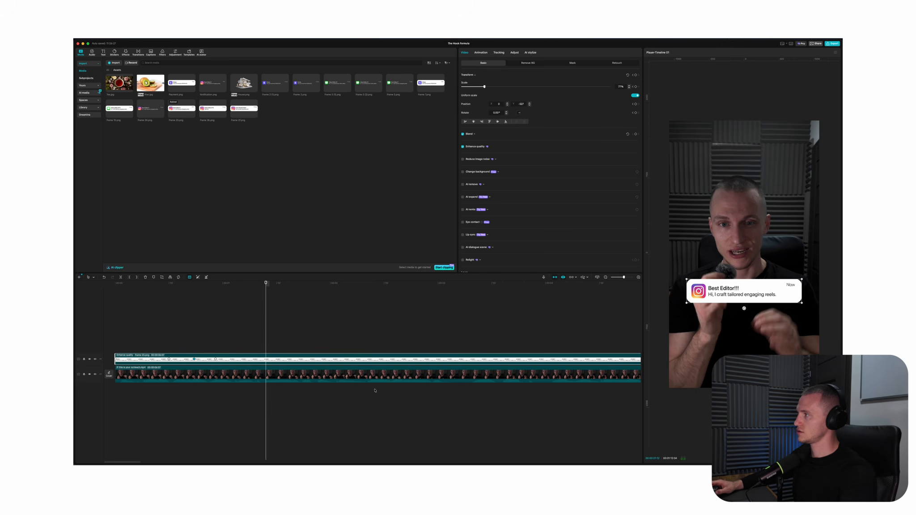
Add the white Stripe notification on a new track above the first at a later time, scaled to about 76% and covering it
mouse_move(312, 342)
left_mouse_down()
mouse_move(390, 347)
mouse_move(242, 342)
mouse_move(337, 342)
mouse_move(273, 345)
mouse_move(306, 352)
left_mouse_up()
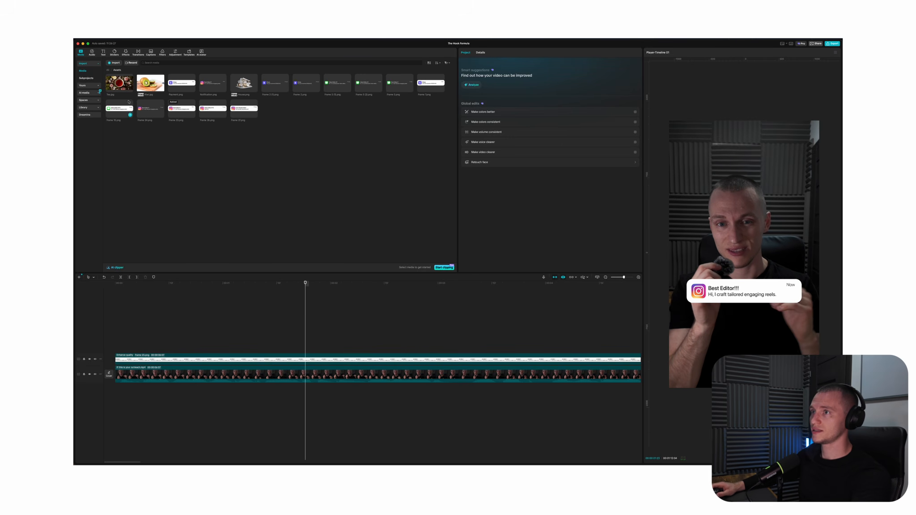
left_click_drag(431, 82, 306, 347)
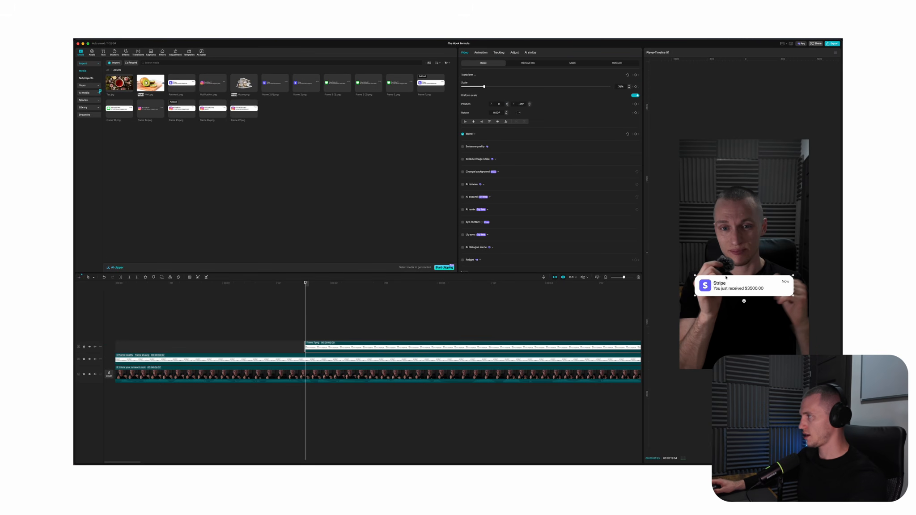
mouse_move(748, 282)
left_mouse_down()
mouse_move(747, 314)
mouse_move(747, 282)
left_mouse_up()
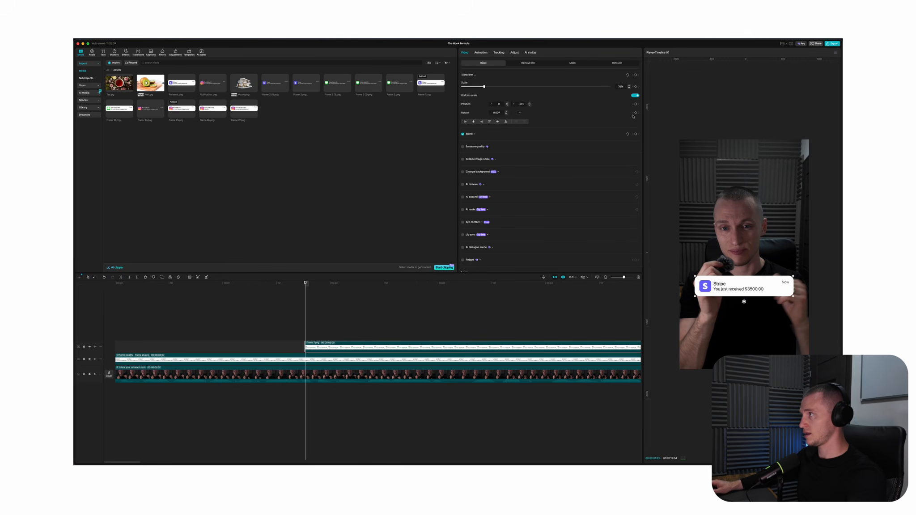
Extend the start of the Stripe notification clip earlier and keyframe its scale from 1% up to full size at the later position
left_click_drag(306, 348, 233, 351)
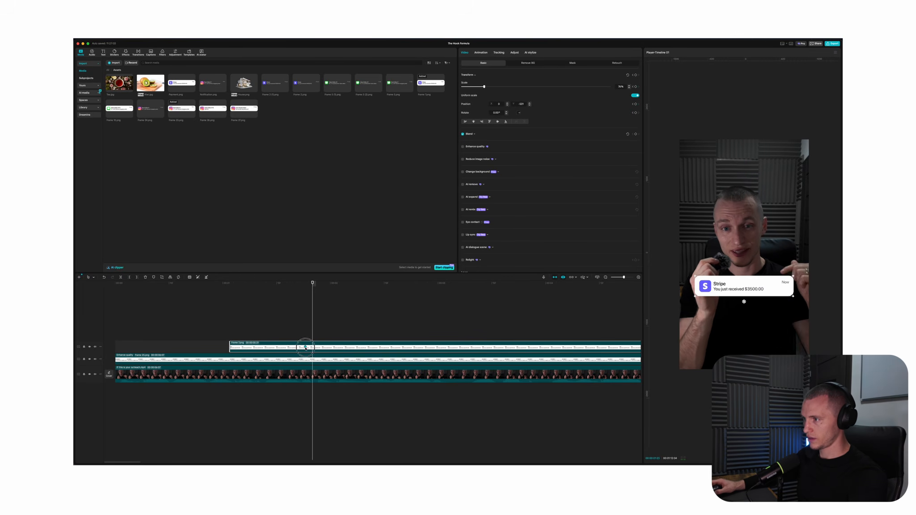
left_click(372, 379)
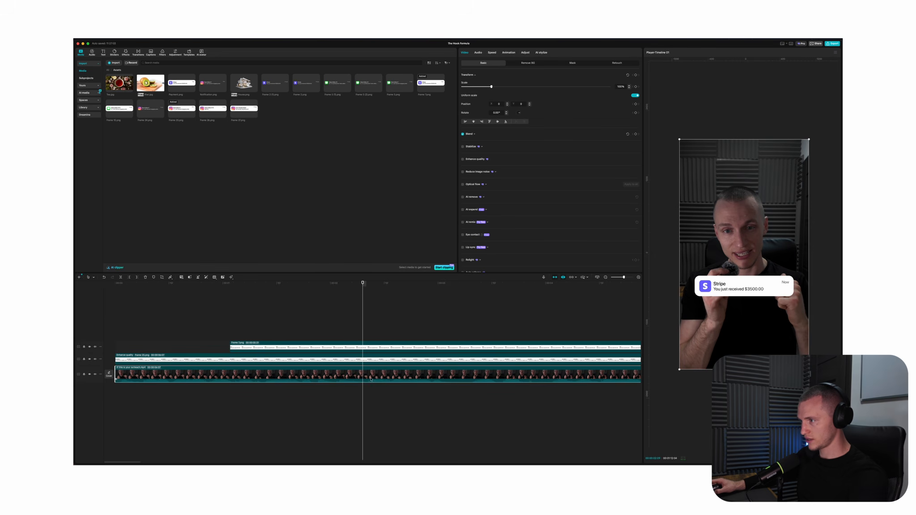
left_click(371, 347)
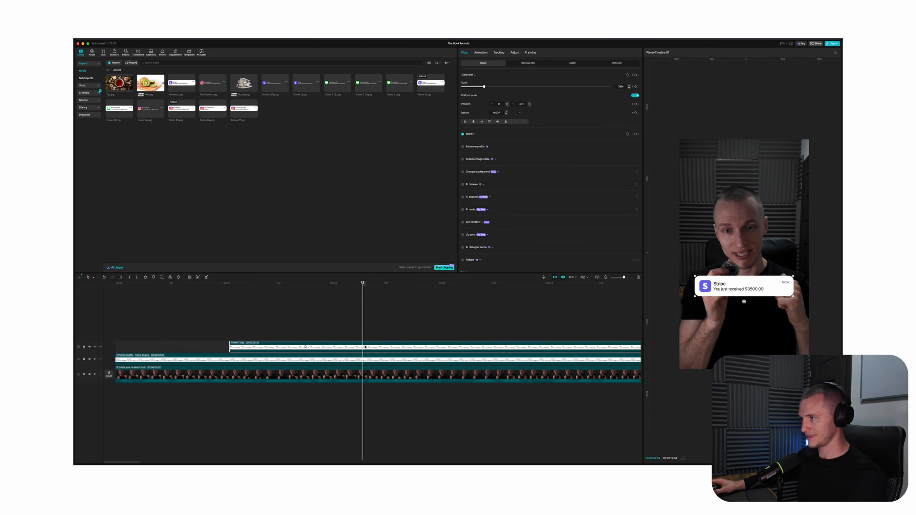
left_click(633, 75)
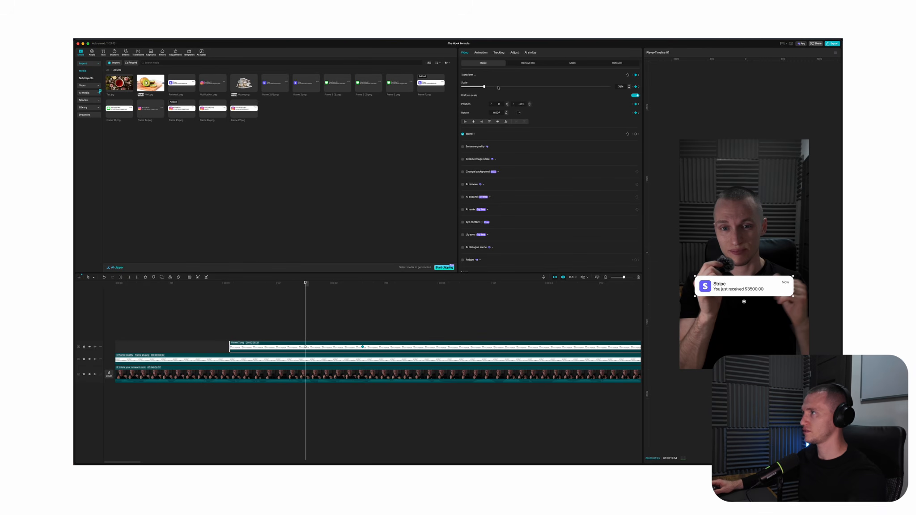
left_click_drag(488, 87, 368, 94)
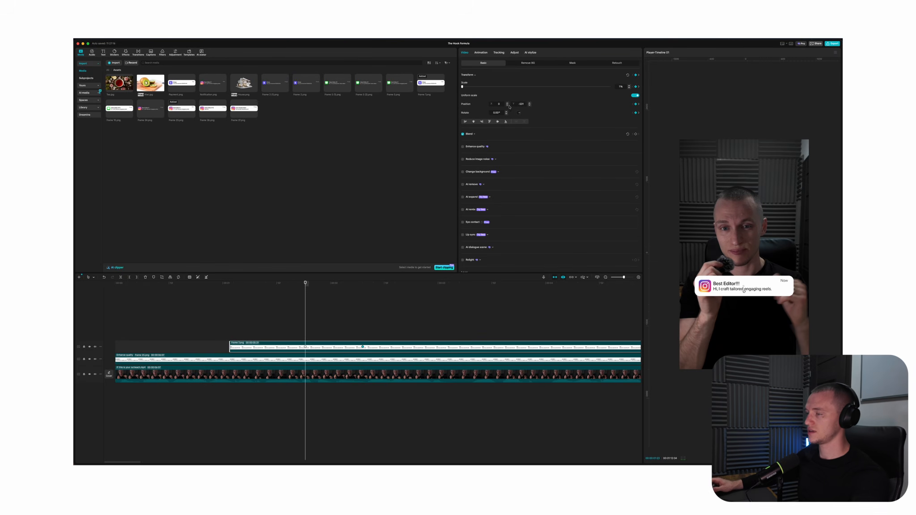
Ease the Stripe notification's two scale keyframes, stretch the end keyframe's handle back towards the first one, and play the result
key("alt+k")
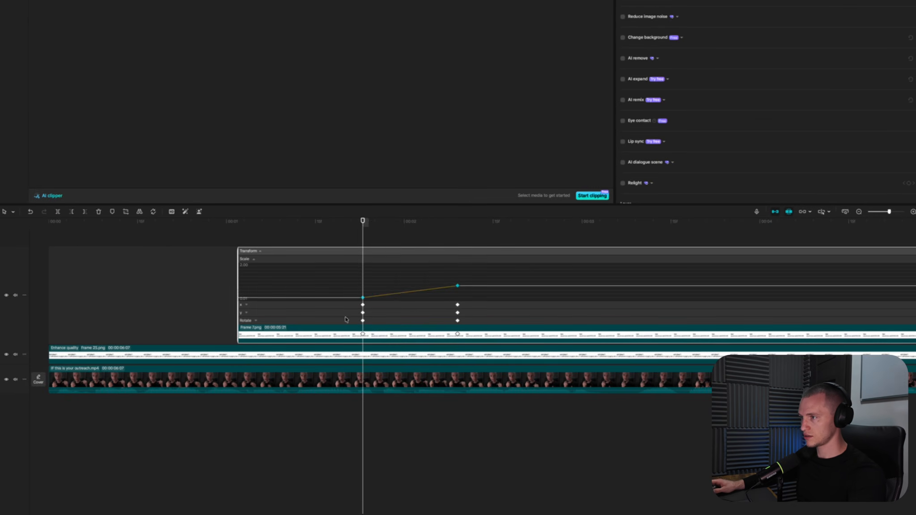
left_click_drag(363, 309, 363, 287)
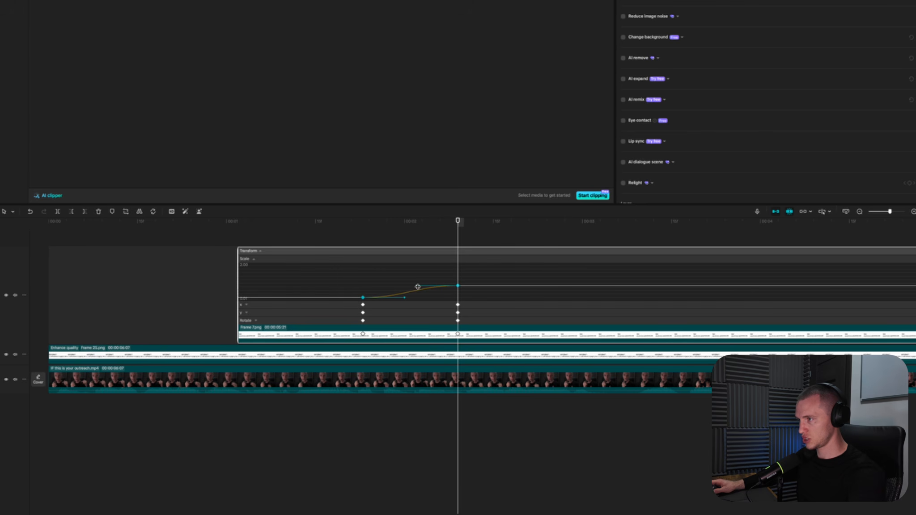
left_click(394, 288)
left_click(457, 285)
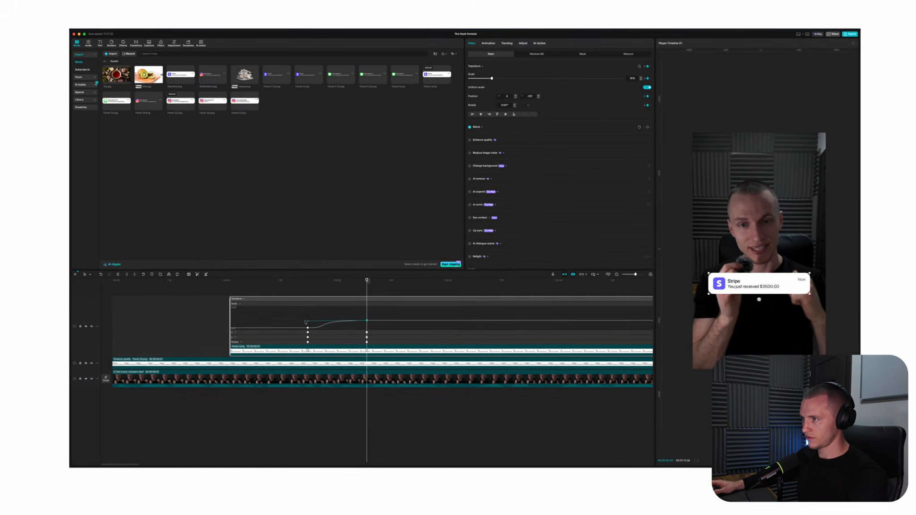
left_click(352, 225)
key("space")
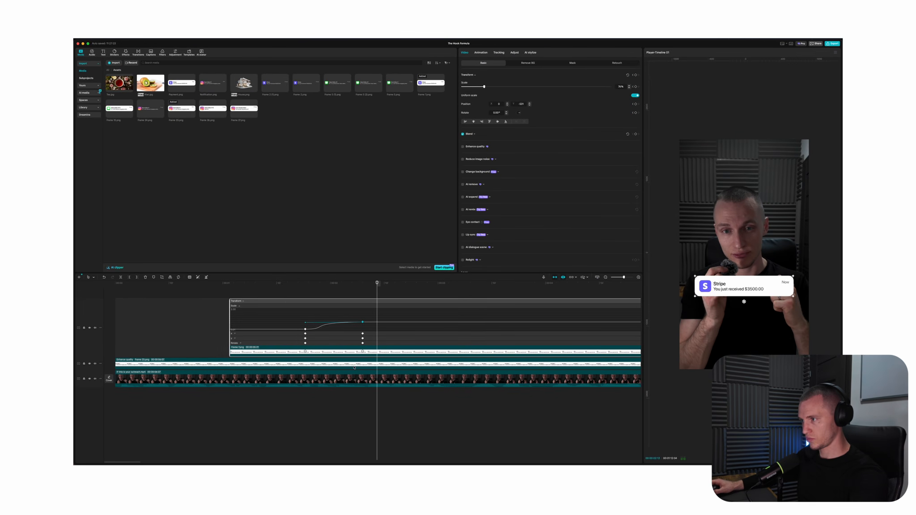
Try cutting the Instagram notification clip at the Stripe clip's first scale keyframe, removing the remainder, and play the transition
left_click(327, 368)
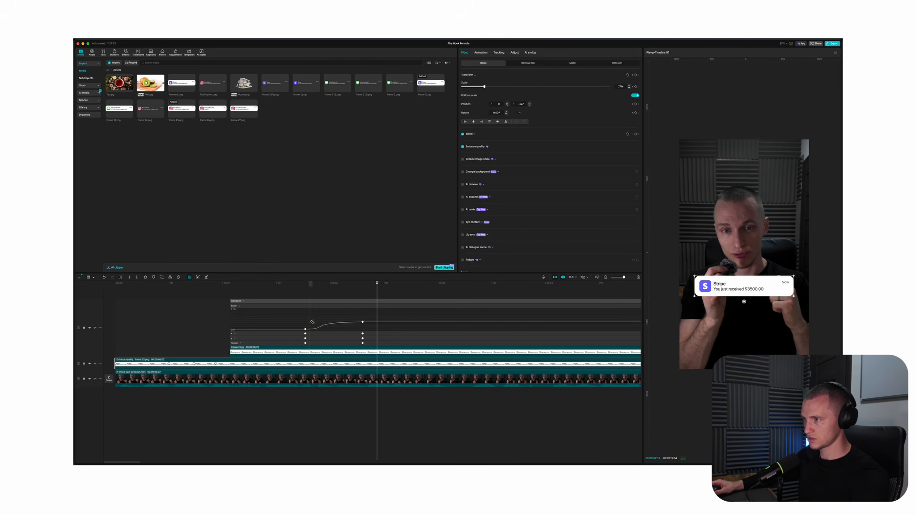
left_click(324, 349)
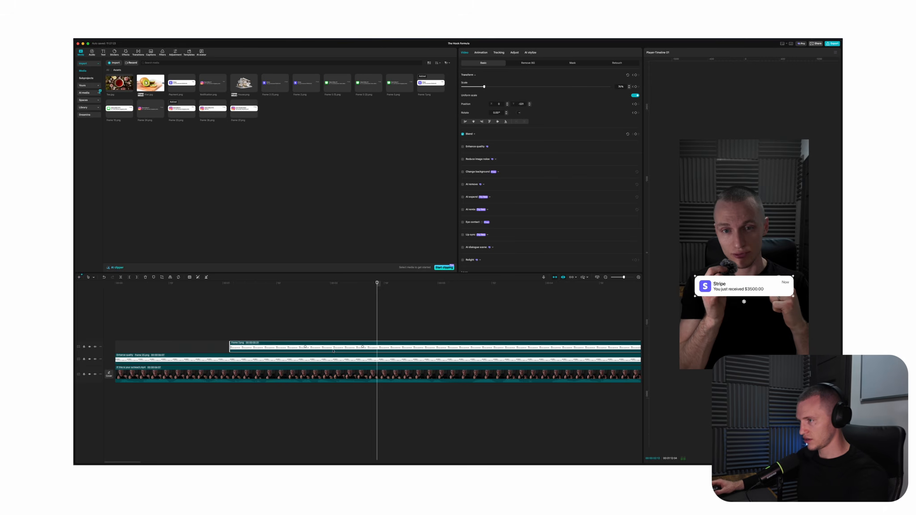
left_click(307, 359)
key("a")
left_click(315, 359)
key("Delete")
left_click(228, 333)
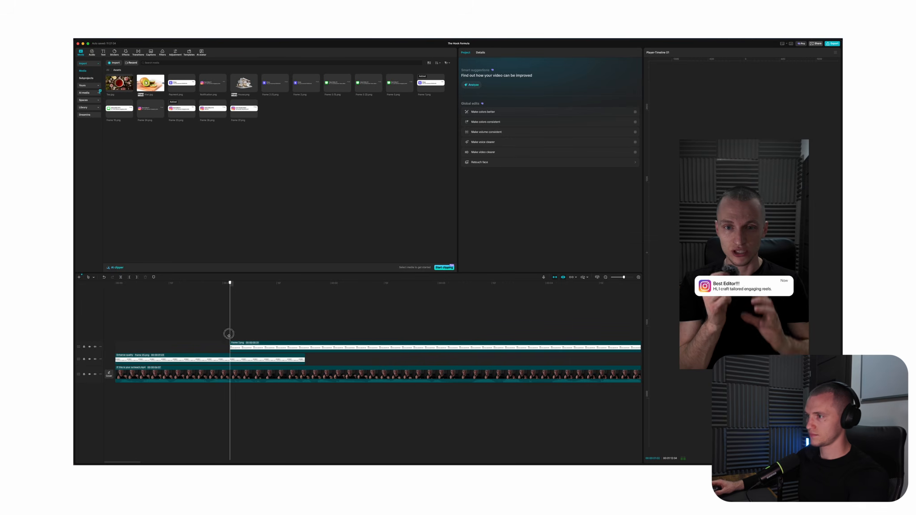
key("space")
key("space")
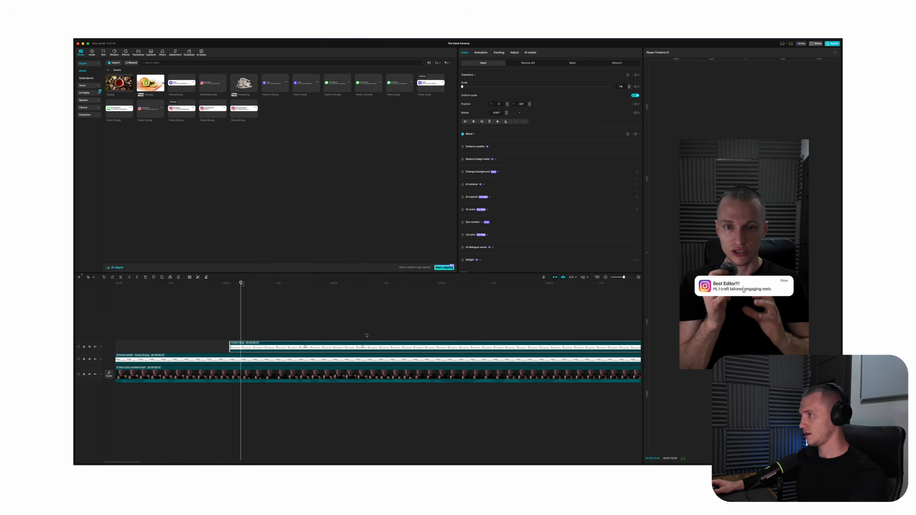
Keyframe the Instagram notification to shrink from its current scale at the Stripe clip's first keyframe to 1% shortly after
left_click(306, 359)
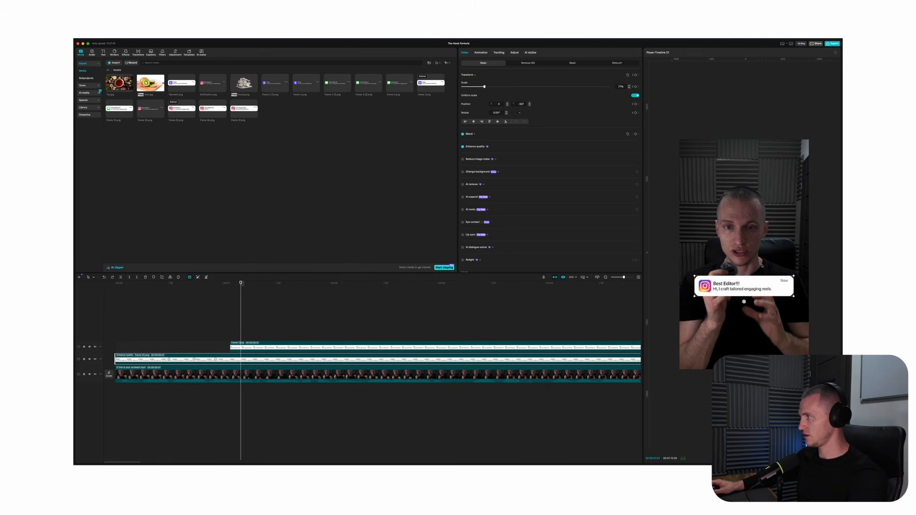
left_click(295, 347)
left_click(305, 347)
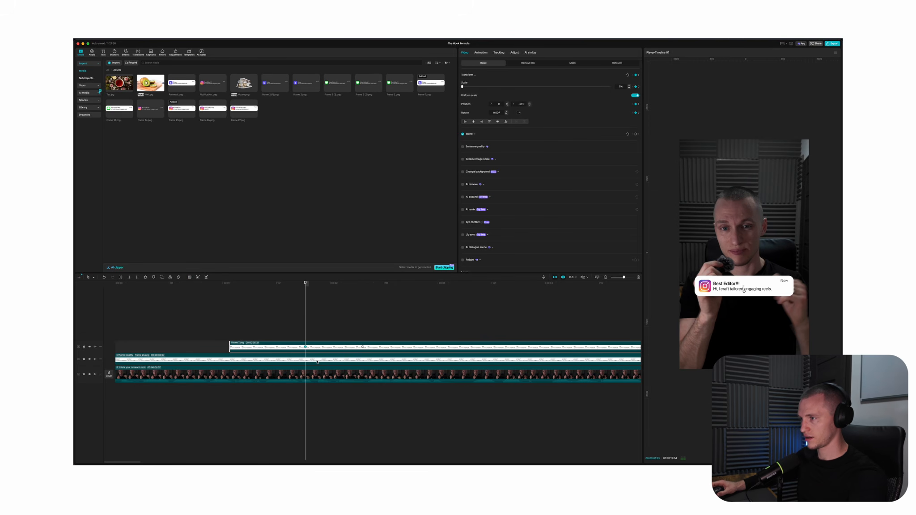
left_click(304, 360)
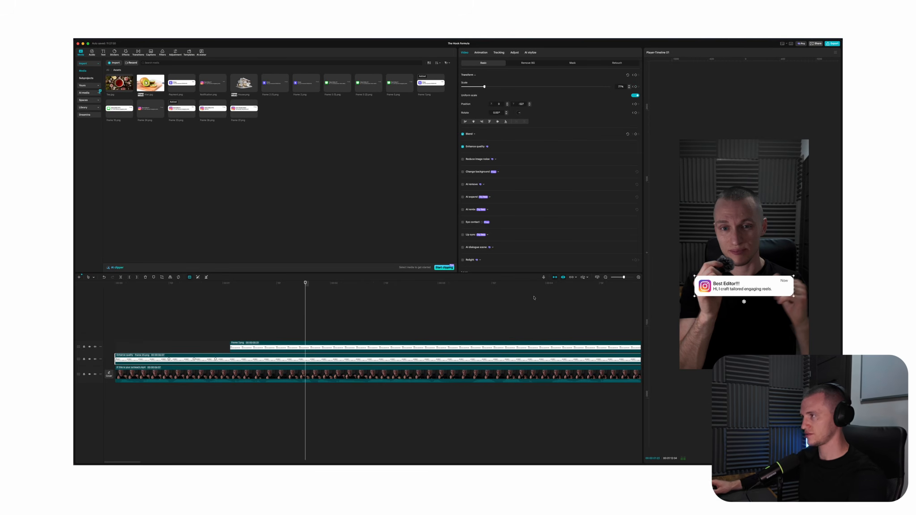
left_click(636, 75)
key("shift+Right")
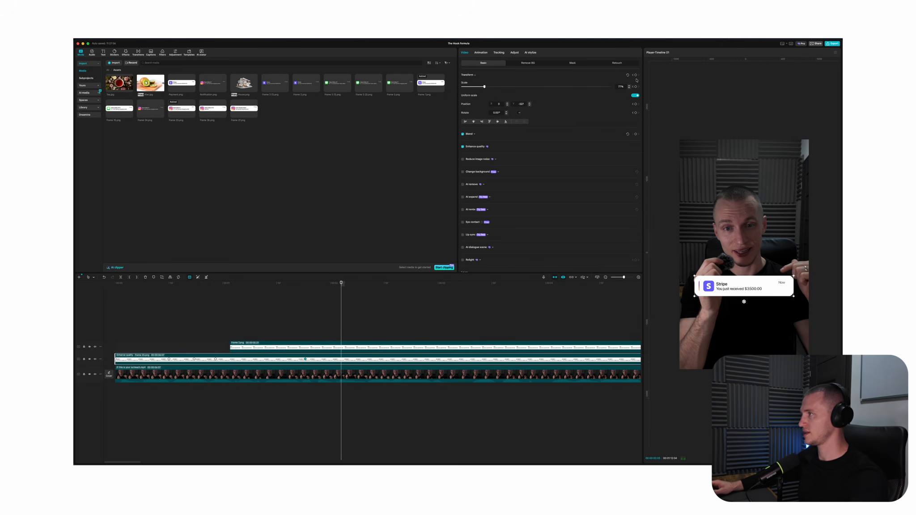
left_click_drag(485, 87, 423, 296)
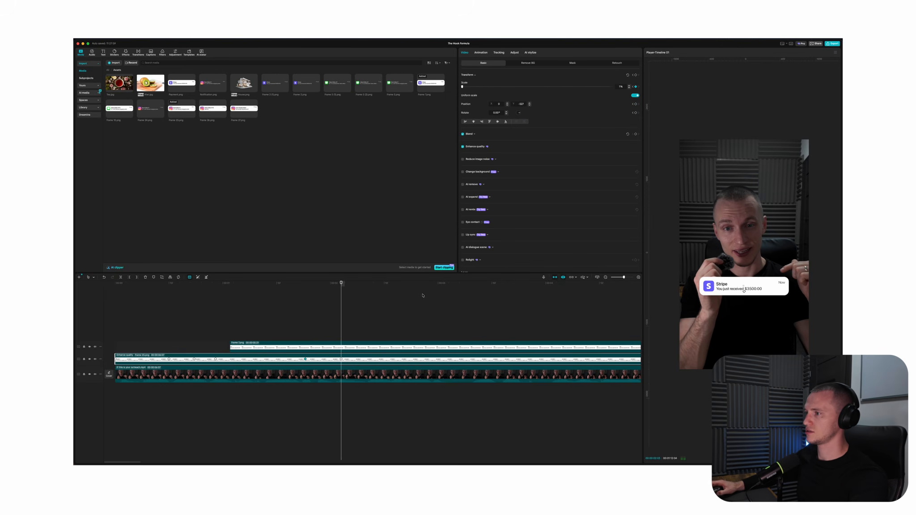
Cut the Instagram notification clip at its 1% scale keyframe and remove the remainder
left_click(341, 364)
key("a")
key("Delete")
Apply smooth easing to the Instagram notification's last two scale keyframes and play the swap to the Stripe notification
double_click(316, 361)
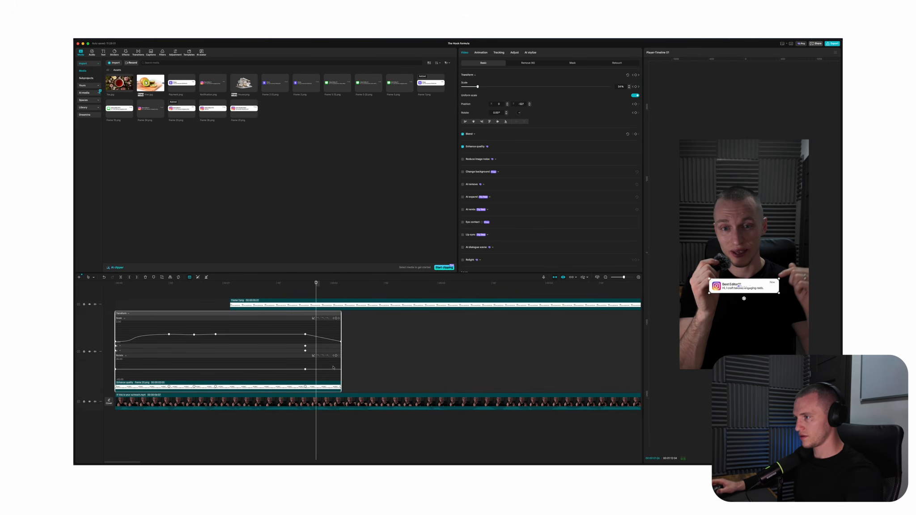
left_click_drag(295, 327, 372, 356)
key("F9")
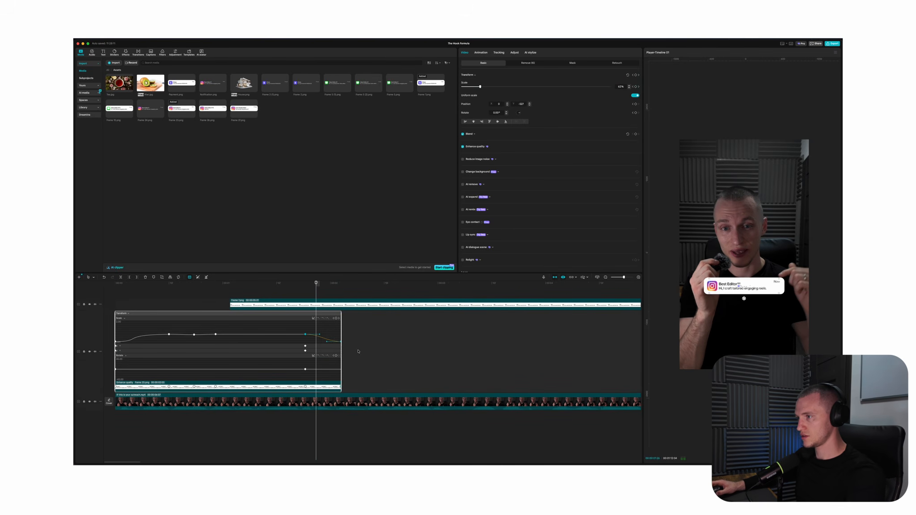
key("space")
left_click(266, 291)
key("space")
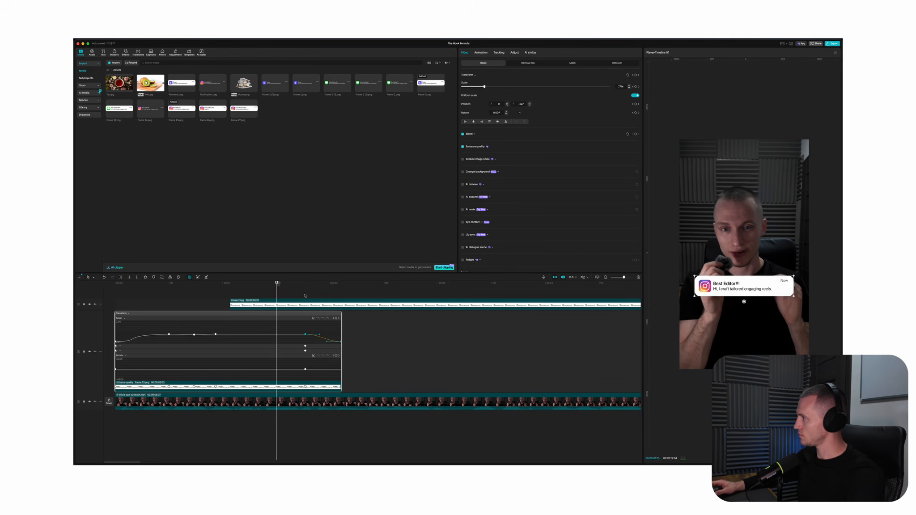
key("space")
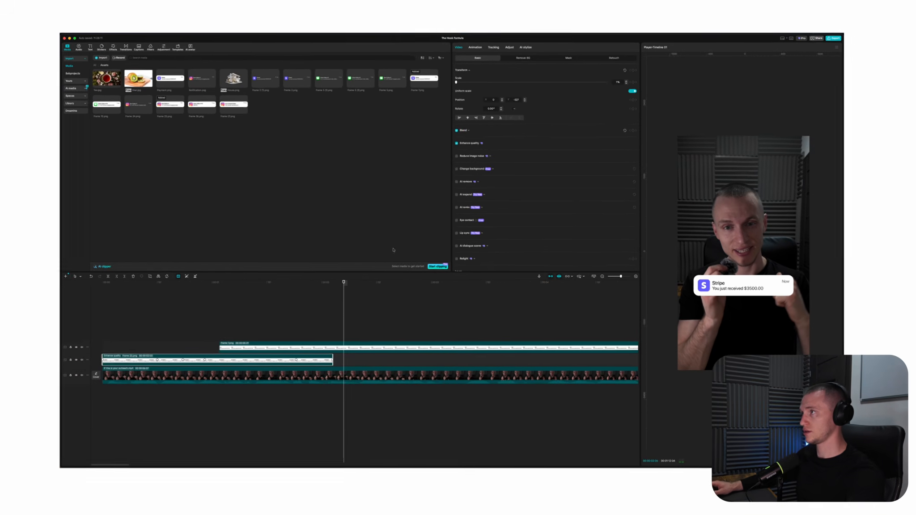
Add the Fade Out exit animation to the Instagram notification clip
left_click(485, 54)
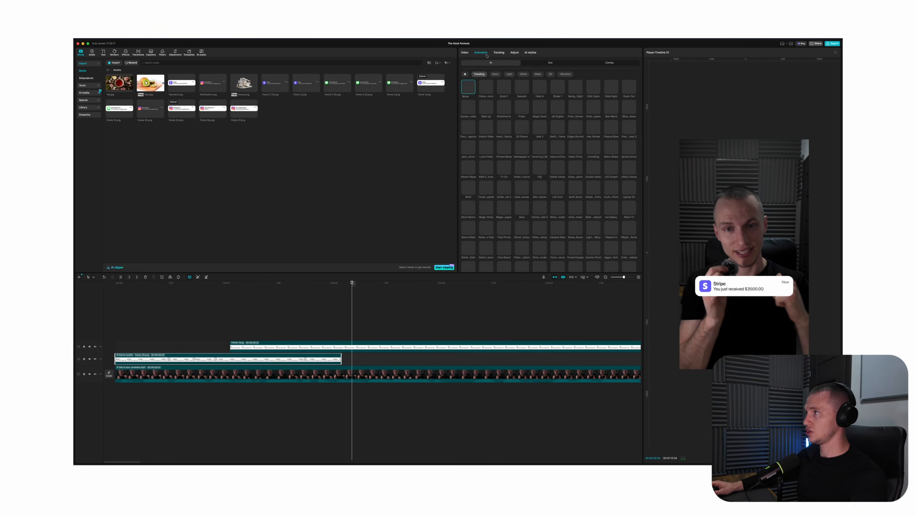
left_click(546, 62)
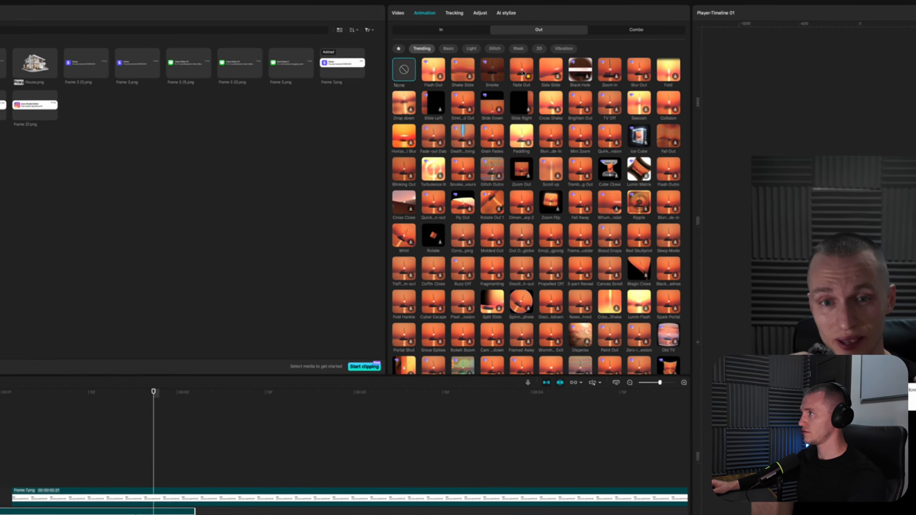
left_click(539, 86)
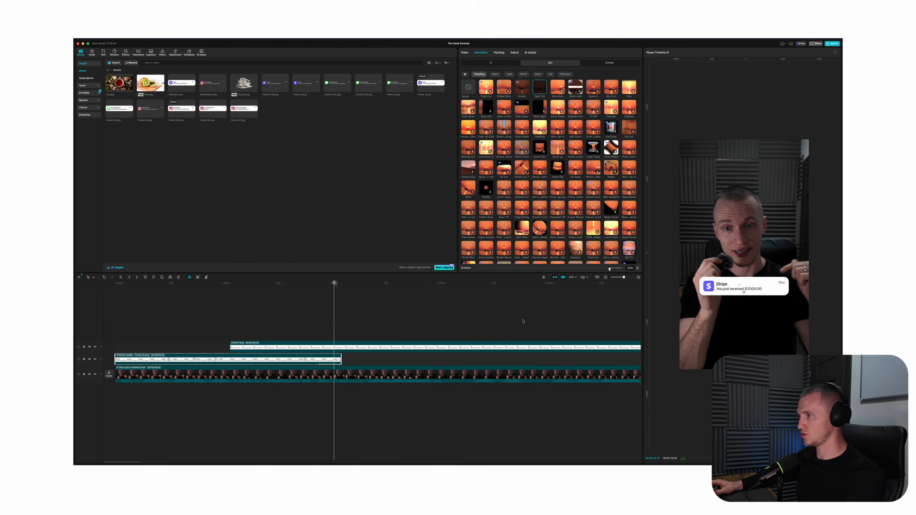
Trim the Stripe clip's start to its first scale keyframe and add a Fade In entrance animation with a shortened duration
left_click(286, 349)
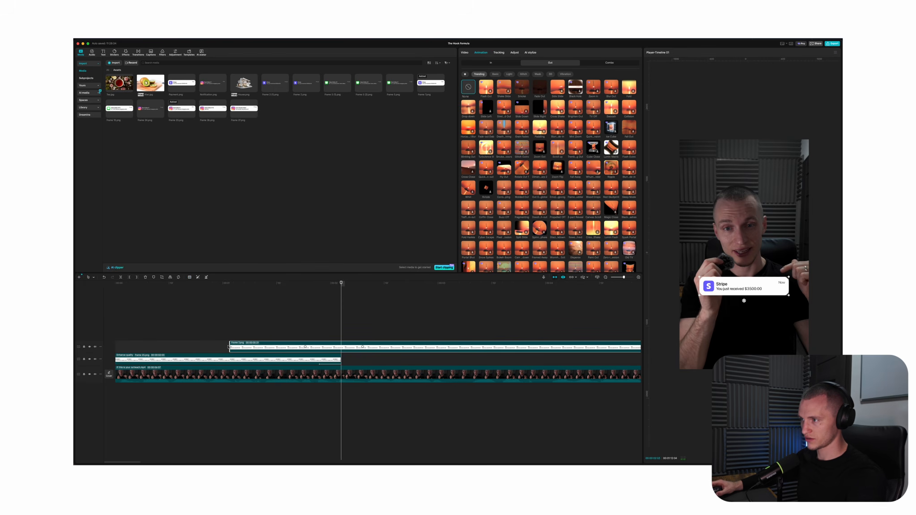
left_click_drag(229, 347, 306, 347)
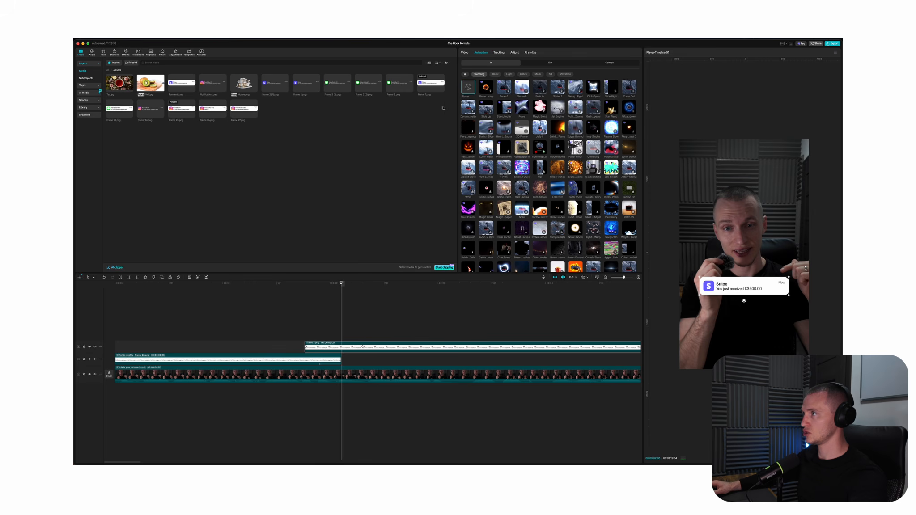
left_click(540, 86)
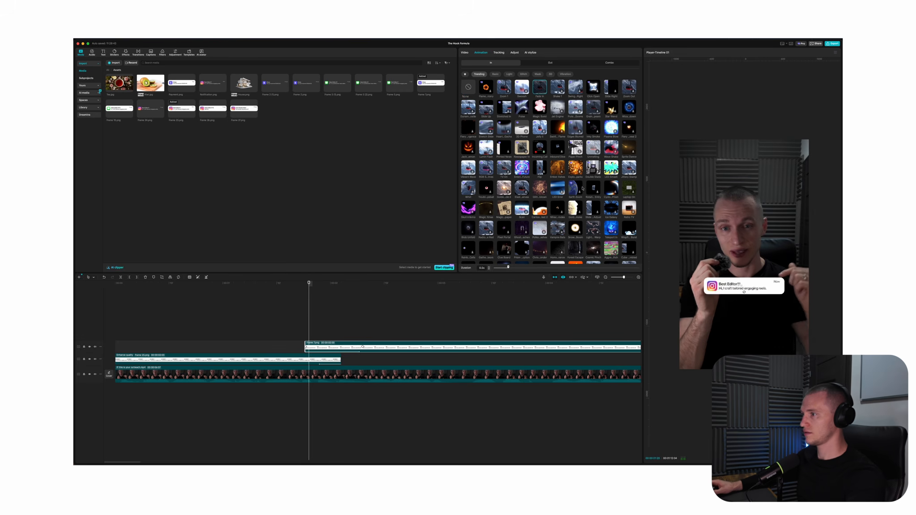
left_click(264, 316)
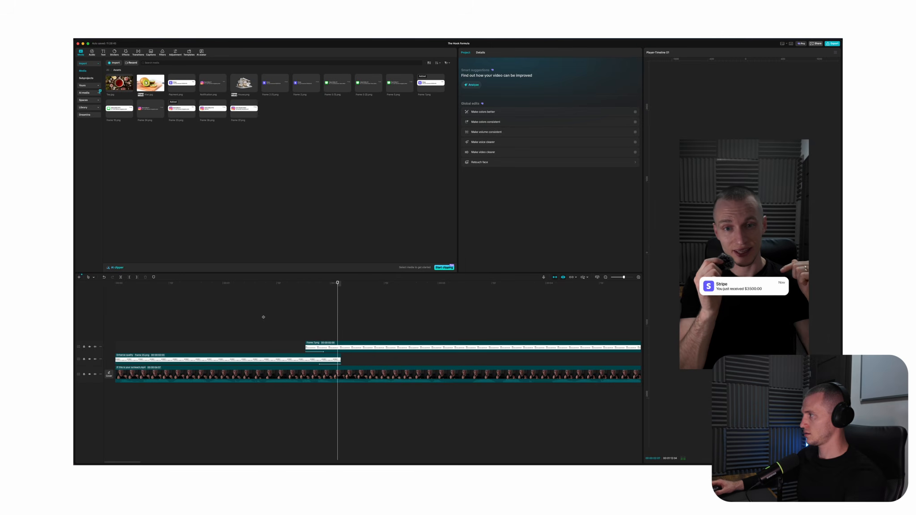
Turn the Instagram and Stripe notification clips into two separate compound clips
left_click(316, 347)
left_click(315, 362)
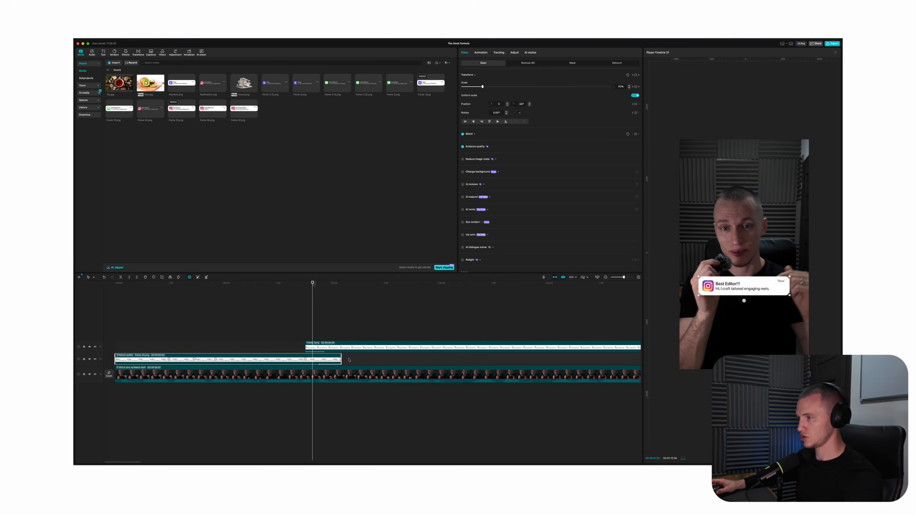
key("alt+g")
left_click(365, 351)
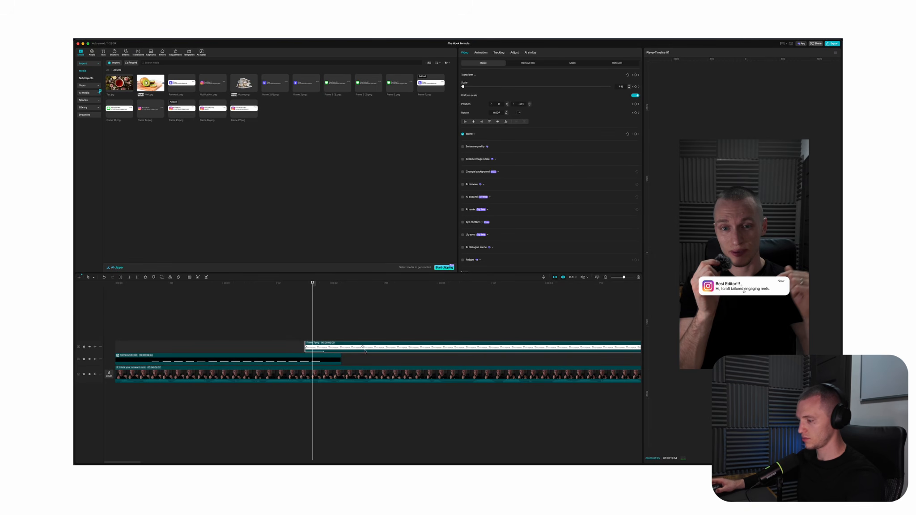
key("alt+g")
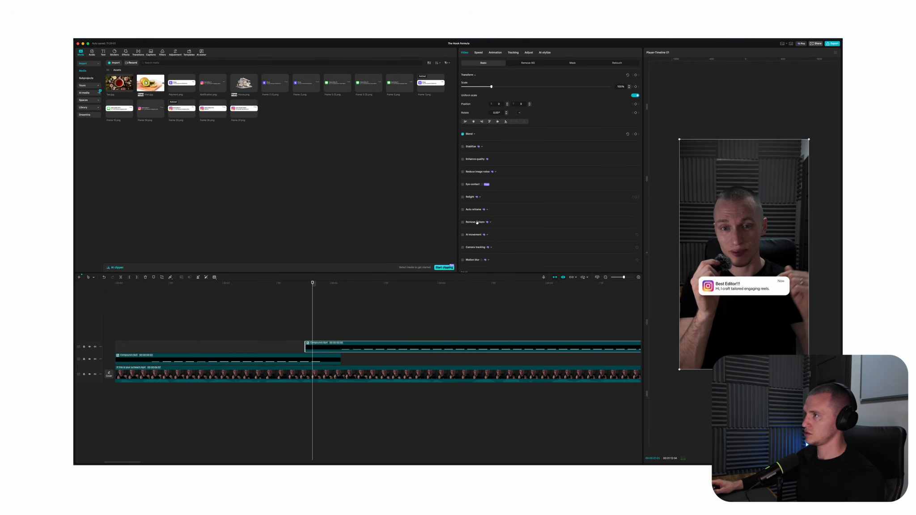
Enable Motion blur on the Stripe compound clip and lower its blur amount to about 68
scroll(477, 223, "down", 1)
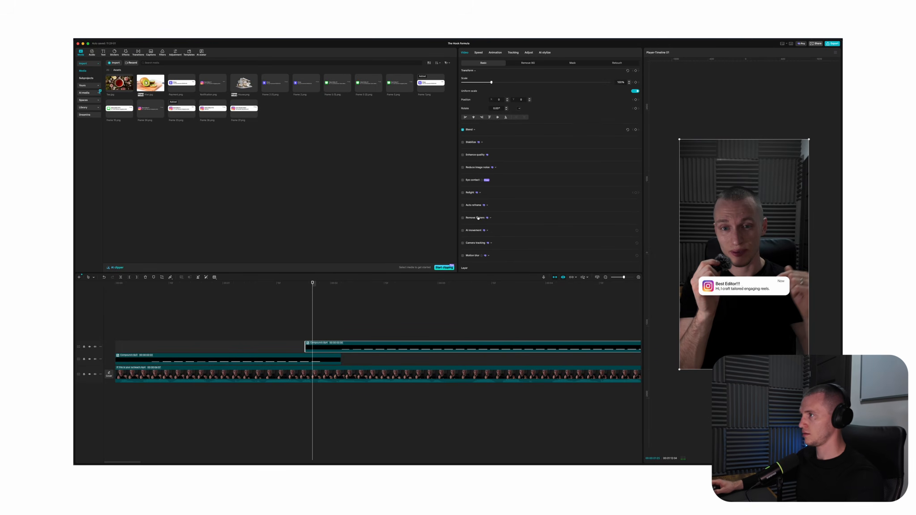
left_click(463, 256)
left_click_drag(556, 268, 564, 270)
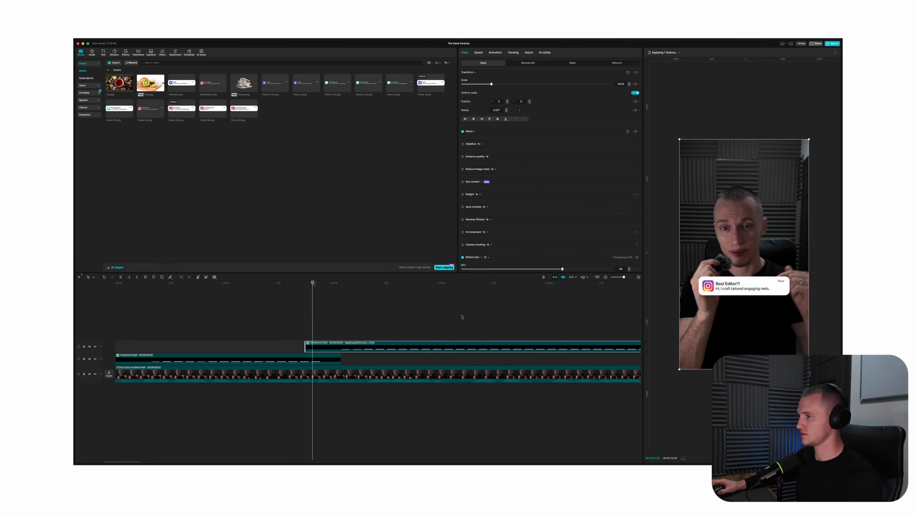
Enable Motion blur on the Instagram compound clip and play the sequence from the start
left_click(329, 360)
scroll(469, 204, "down", 3)
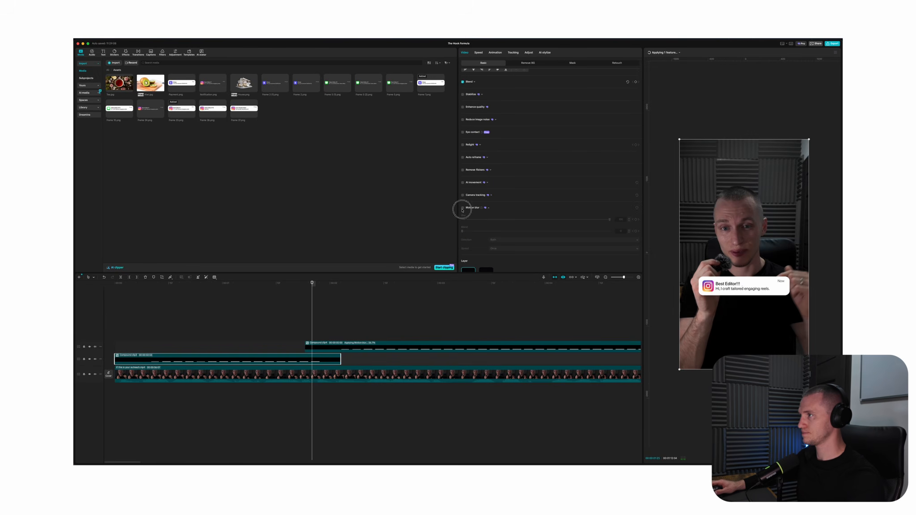
left_click(462, 209)
left_click(321, 321)
left_click_drag(321, 321, 78, 338)
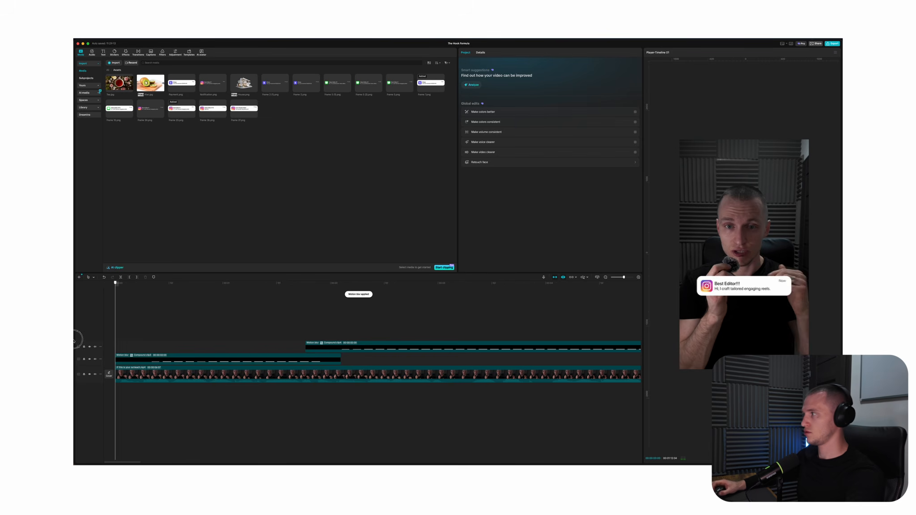
key("space")
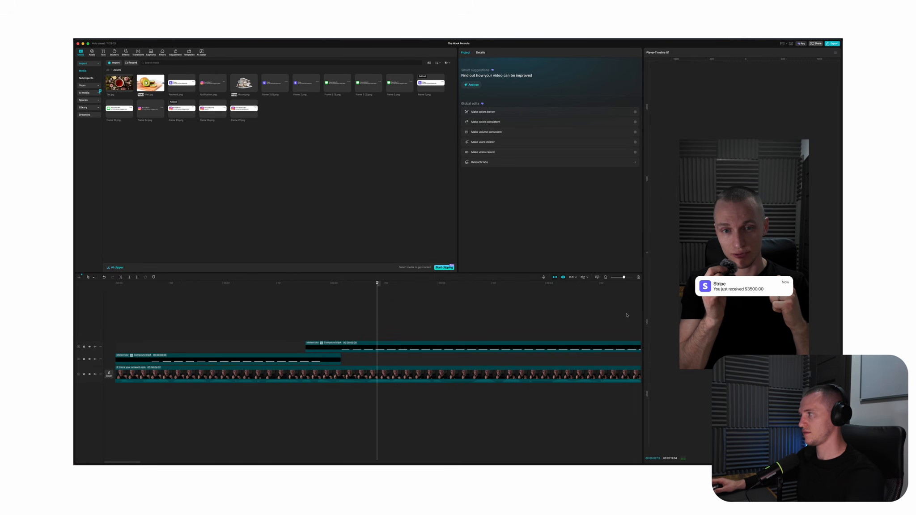
Combine the Instagram and Stripe notification clips into one compound clip and move it slightly lower in the frame, centred horizontally
left_click_drag(348, 328, 308, 365)
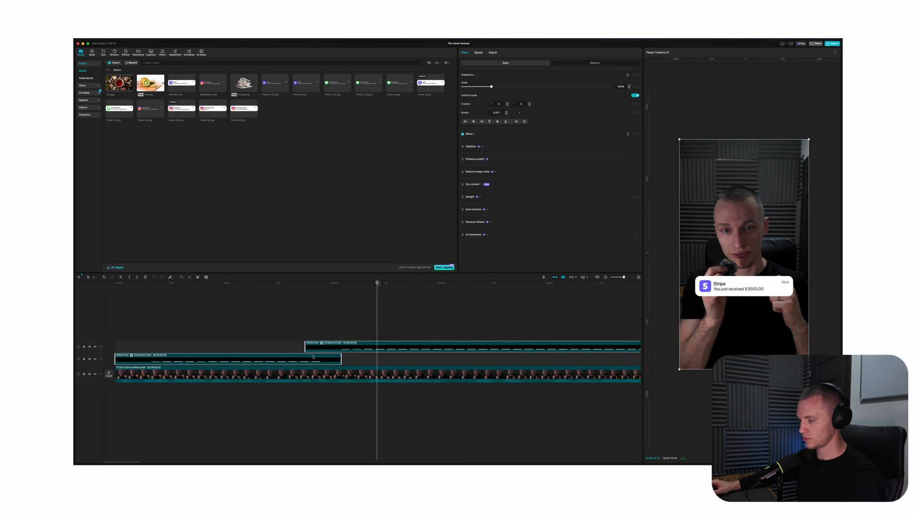
key("alt+g")
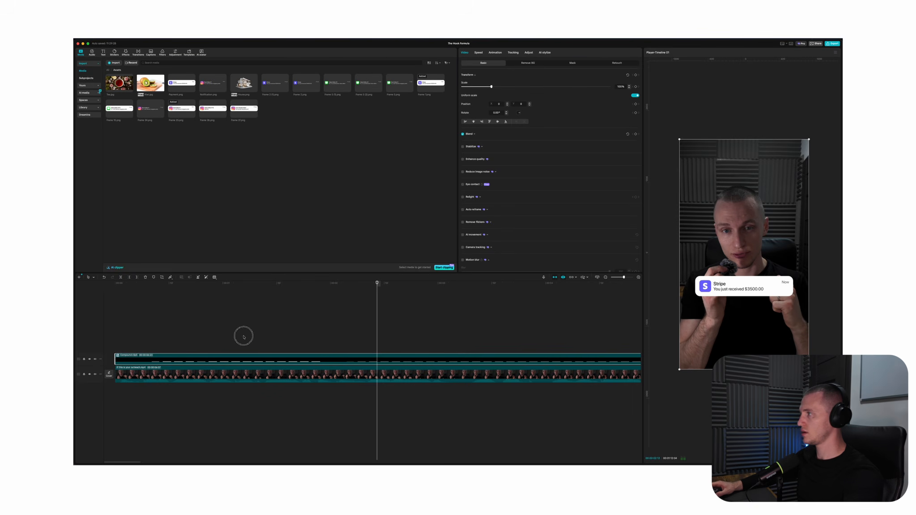
key("Left")
key("Left")
key("Left")
key("Left")
scroll(775, 175, "down", 2)
left_click_drag(775, 175, 775, 182)
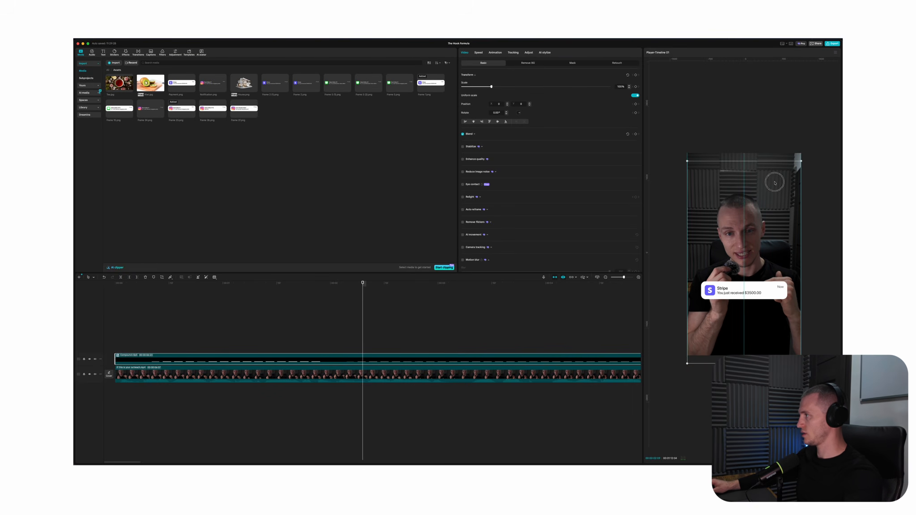
left_click_drag(741, 274, 747, 276)
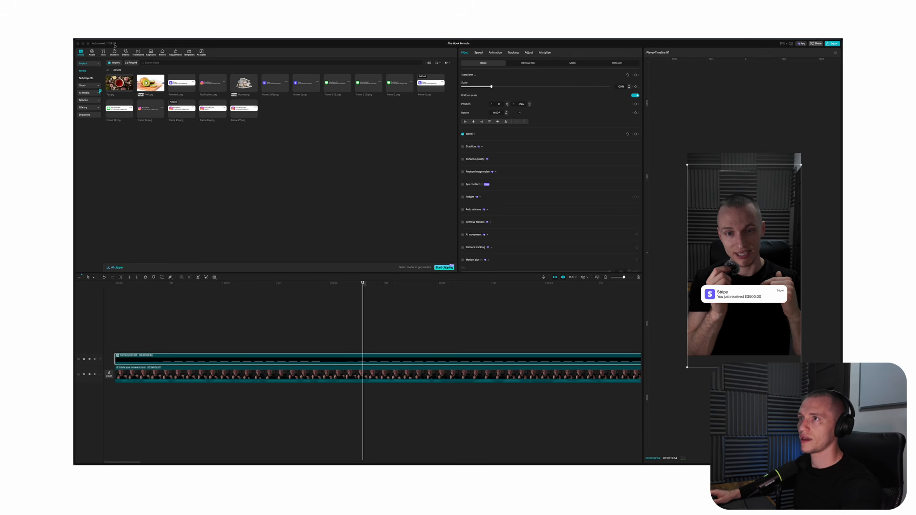
Add a "YOU'RE OUTREACHING" title above the notification in TacticSansExd-Bld and set its character spacing to -1
left_click(104, 53)
left_click(116, 69)
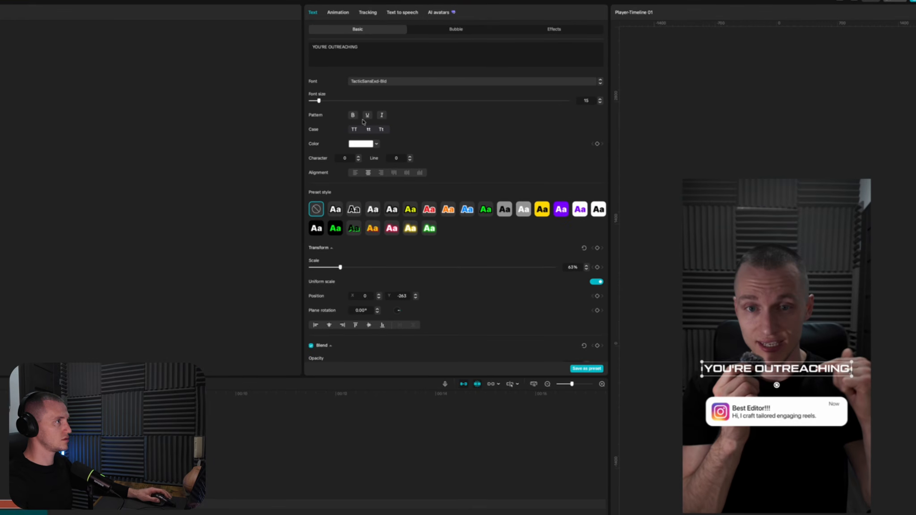
left_click(358, 160)
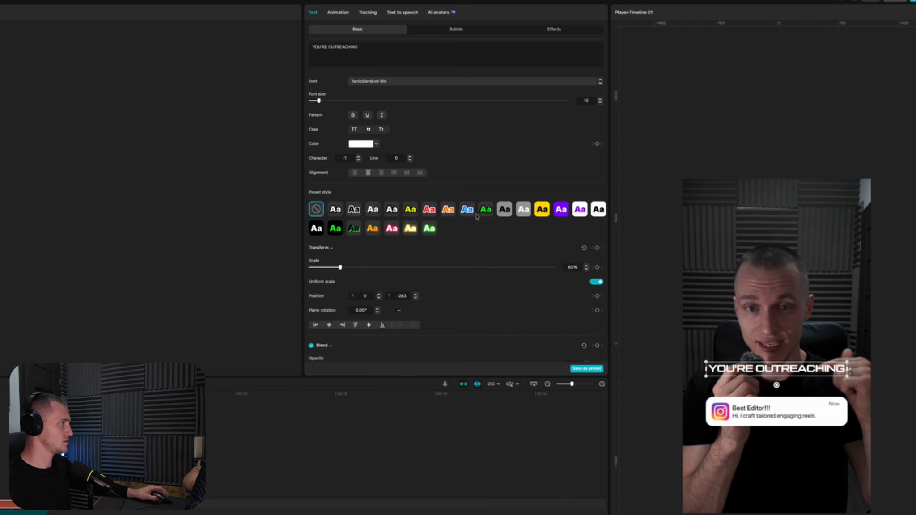
scroll(806, 392, "up", 3)
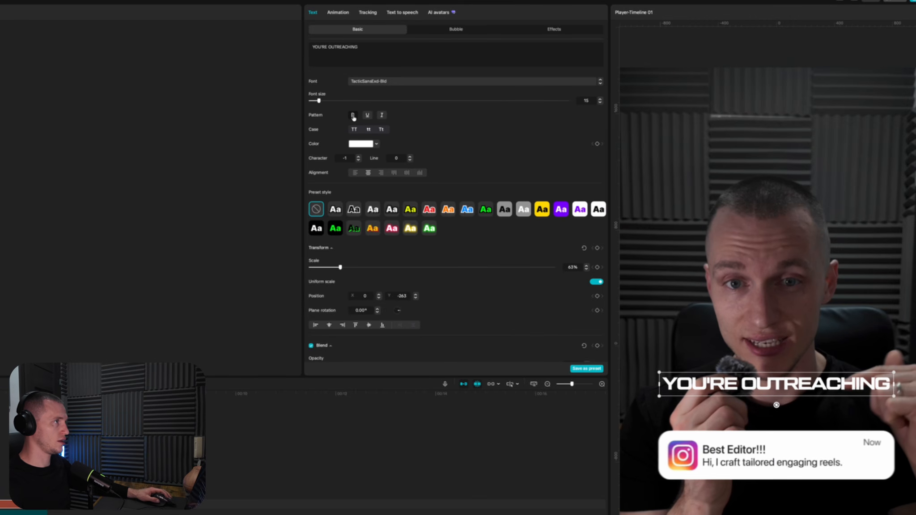
Enable a black shadow on the "YOU'RE OUTREACHING" title and lower its opacity to about 55%
scroll(316, 325, "down", 5)
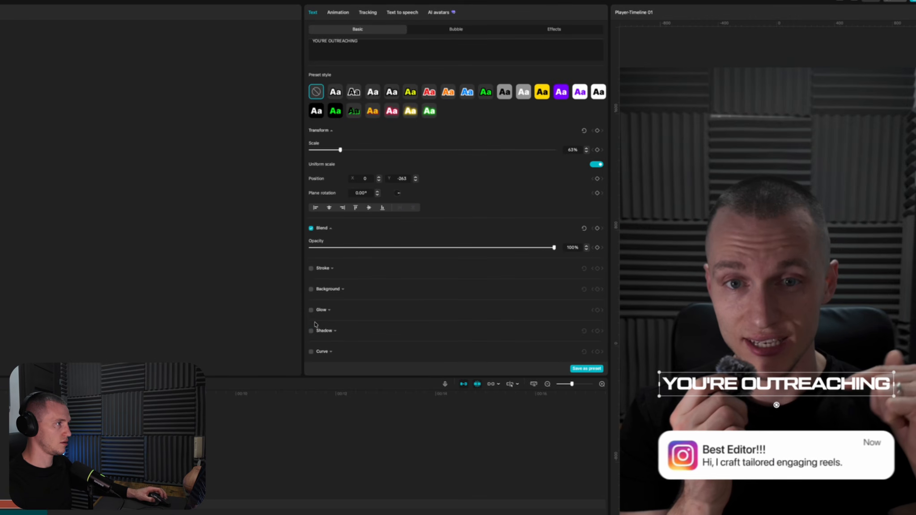
left_click(311, 331)
scroll(313, 331, "down", 2)
left_click(439, 296)
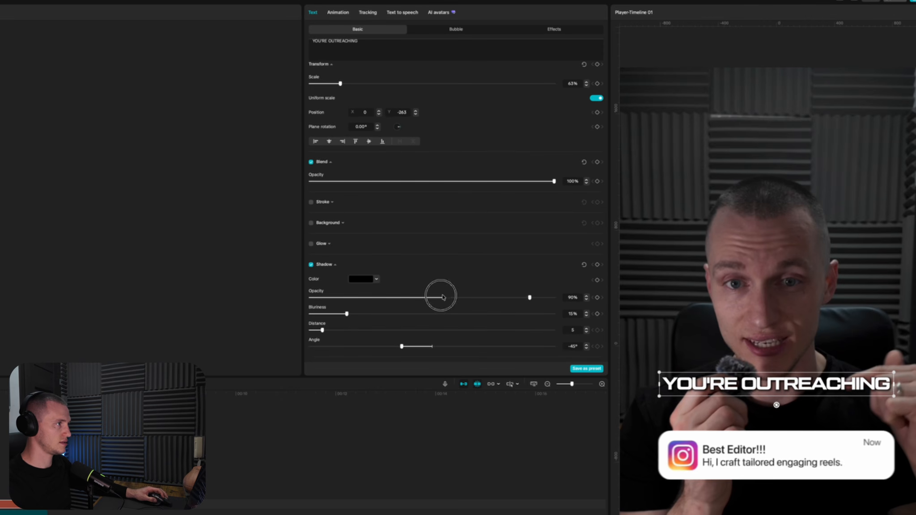
left_click_drag(438, 297, 444, 296)
scroll(403, 303, "down", 1)
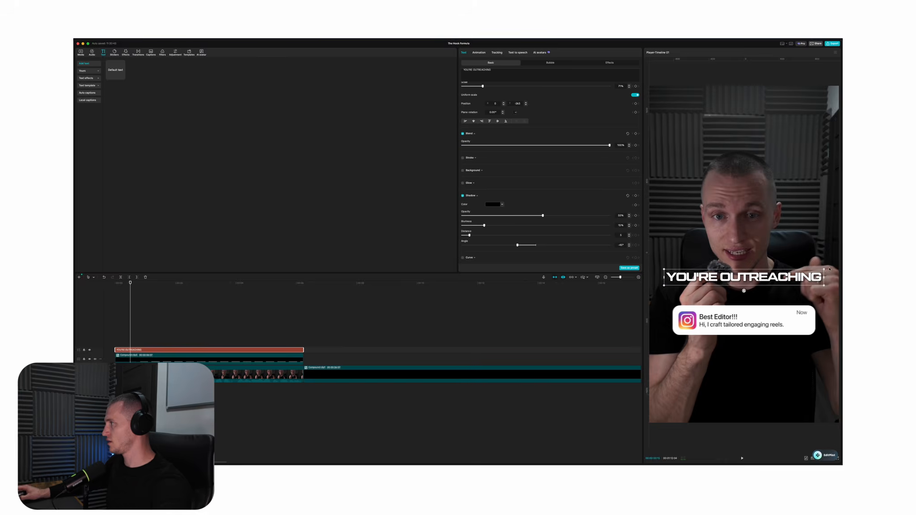
Duplicate the title in red, change its text to "THE WRONG WAY", enlarge it and place it beneath "YOU'RE OUTREACHING"
left_click_drag(183, 350, 182, 343)
left_click(542, 80)
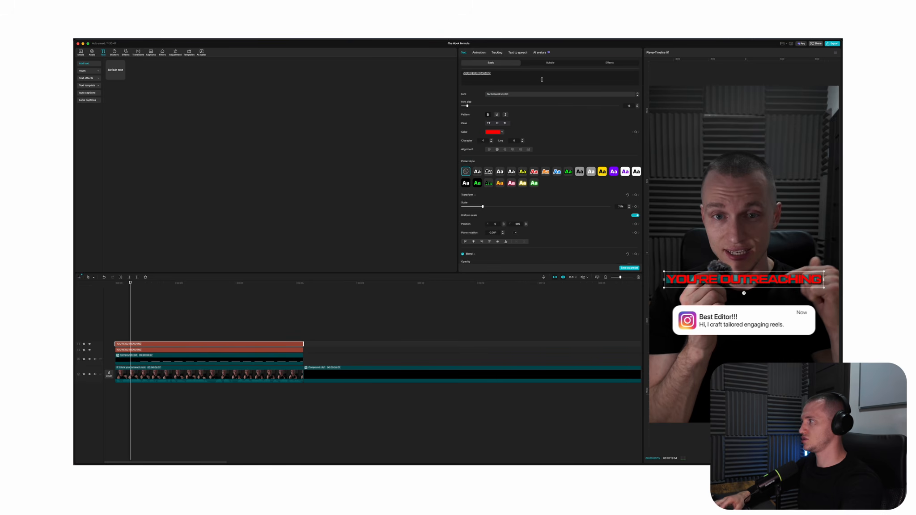
type("THE WRONG WAY")
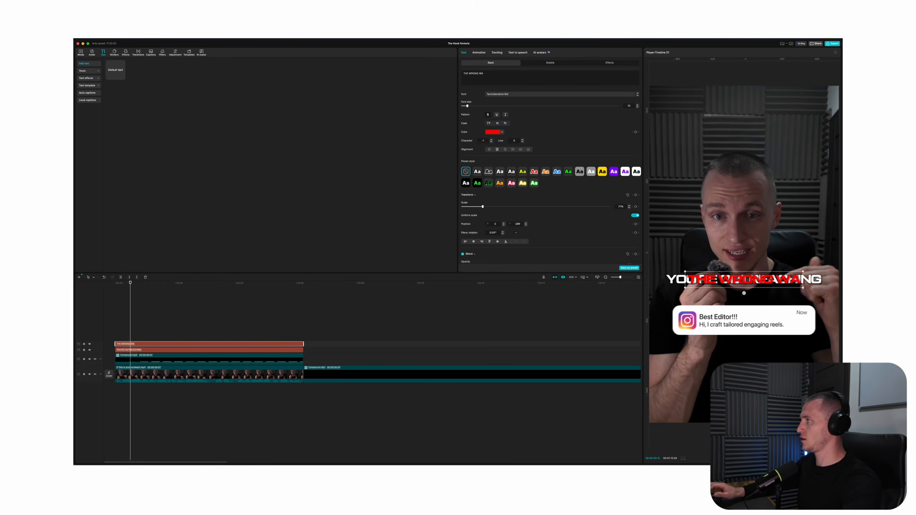
left_click_drag(808, 272, 789, 283)
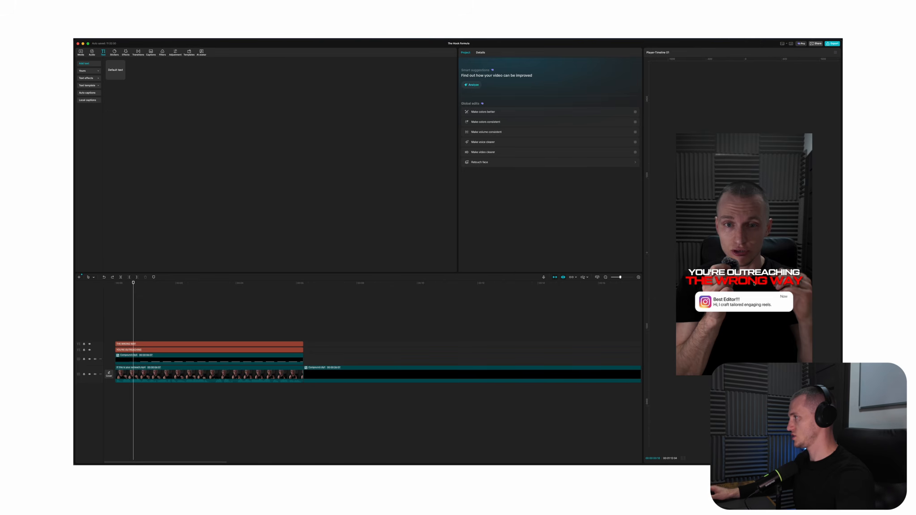
scroll(753, 283, "up", 5)
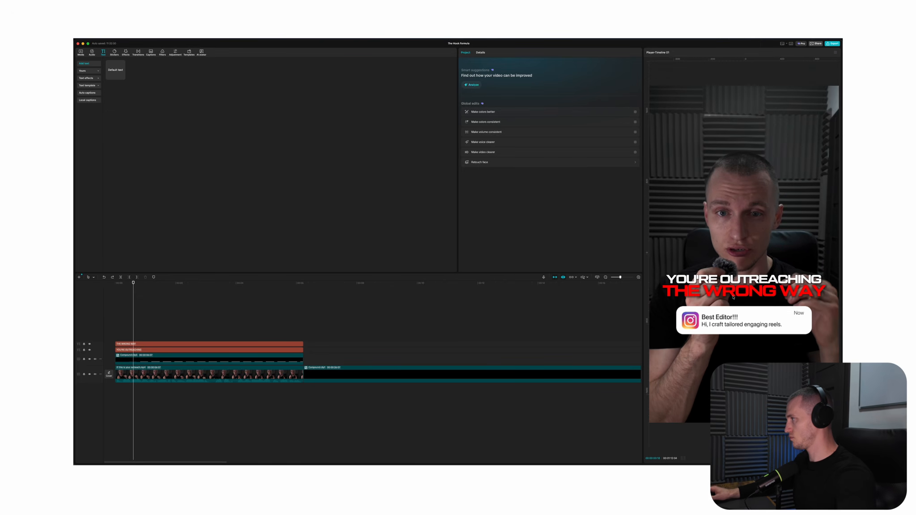
scroll(749, 299, "down", 3)
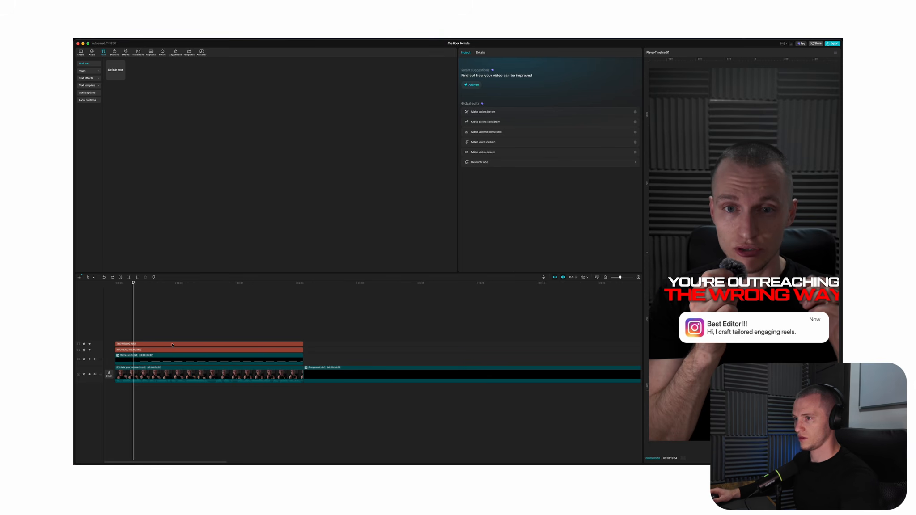
Duplicate the red "THE WRONG WAY" title onto a track above, colour the copy white and turn off its shadow
scroll(172, 345, "down", 3)
left_click(144, 313)
scroll(756, 261, "down", 3)
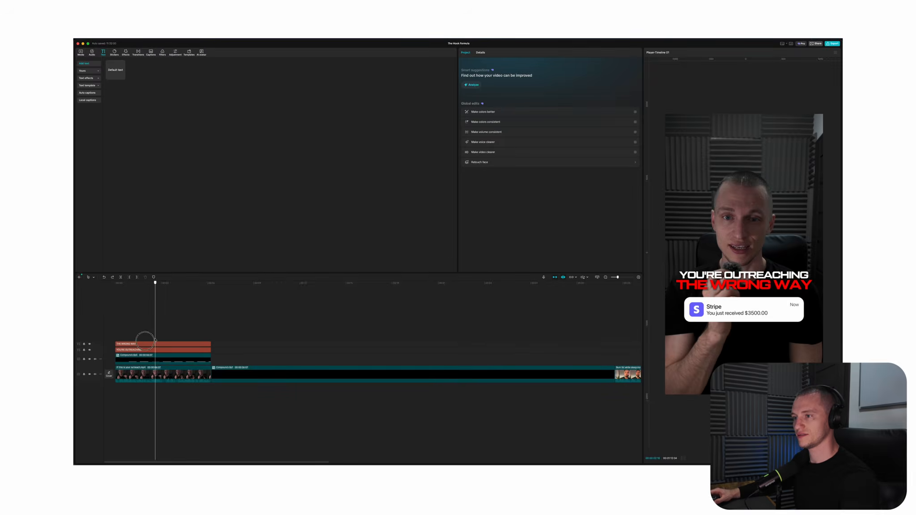
left_click(144, 344)
left_click_drag(143, 345, 140, 338, "alt")
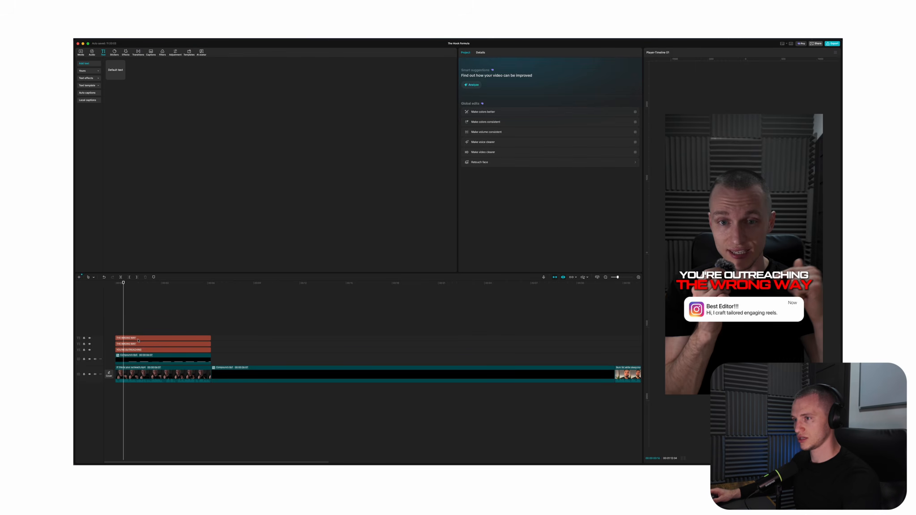
left_click(158, 339)
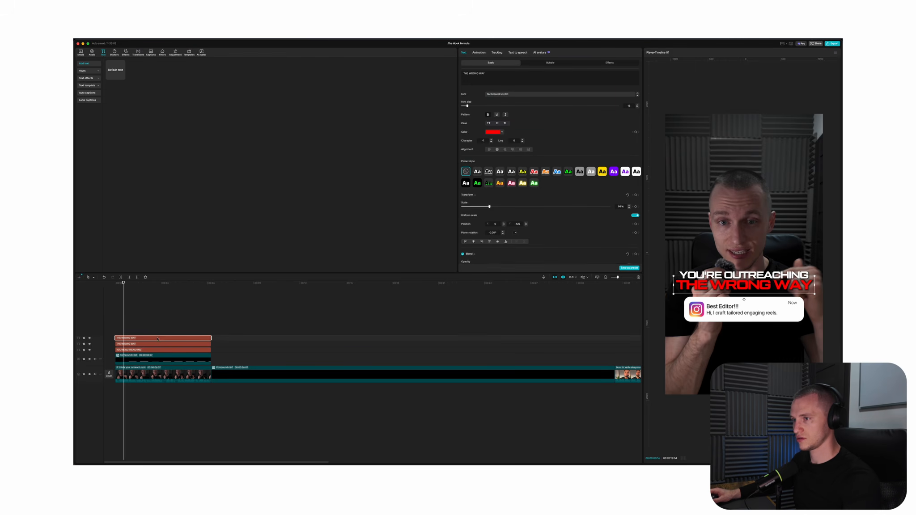
left_click(501, 132)
left_click(474, 140)
left_click(568, 116)
scroll(501, 179, "down", 5)
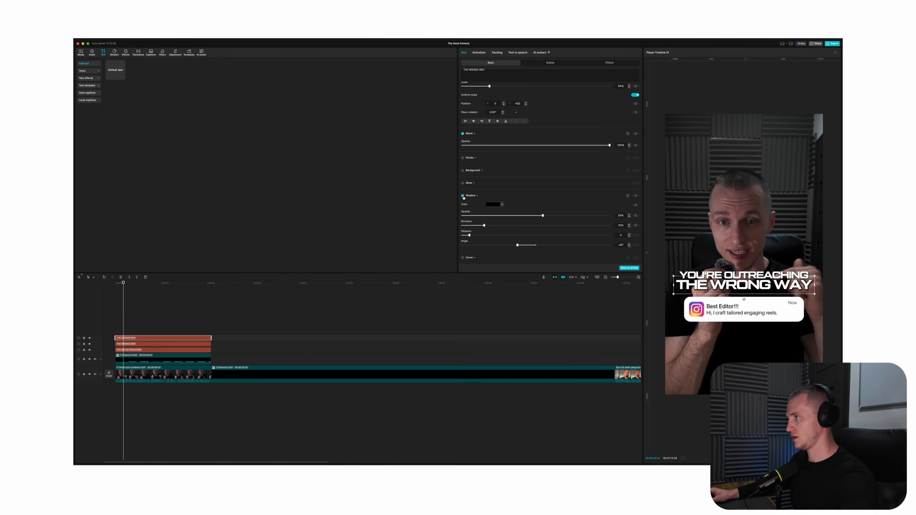
left_click(463, 196)
Duplicate the white "THE WRONG WAY" title and turn all three "THE WRONG WAY" titles into separate compound clips
left_click_drag(149, 340, 141, 333, "alt")
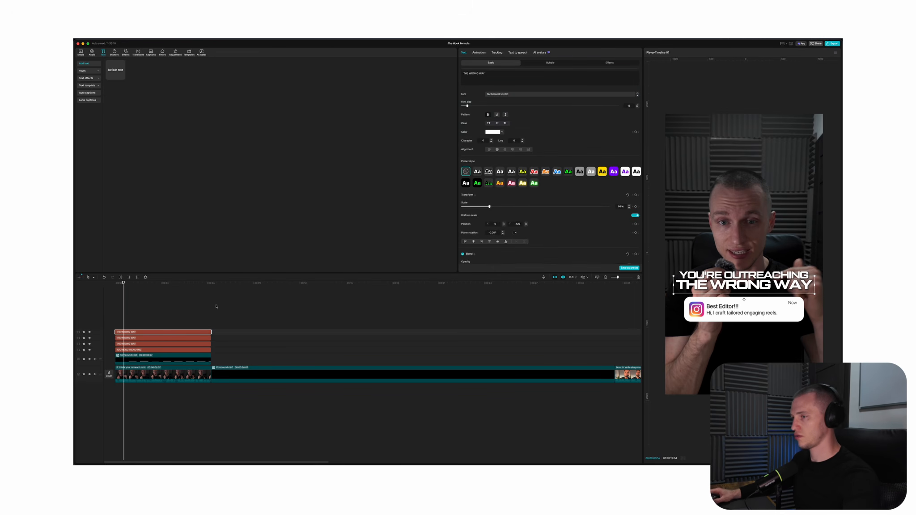
key("alt+g")
left_click(149, 326)
key("alt+g")
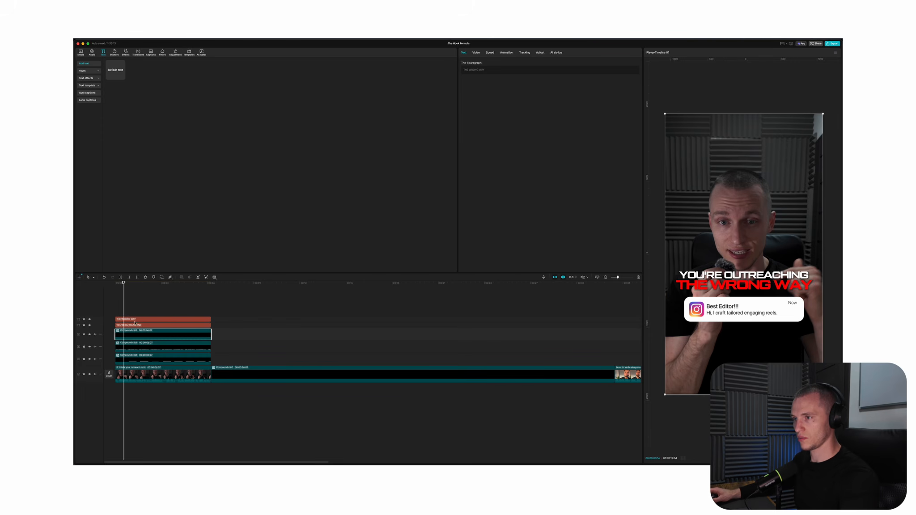
left_click(127, 320)
key("alt+g")
Nudge the second white "THE WRONG WAY" compound clip slightly sideways and check its edge against the red title up close
left_click(150, 331)
key("ctrl+equal")
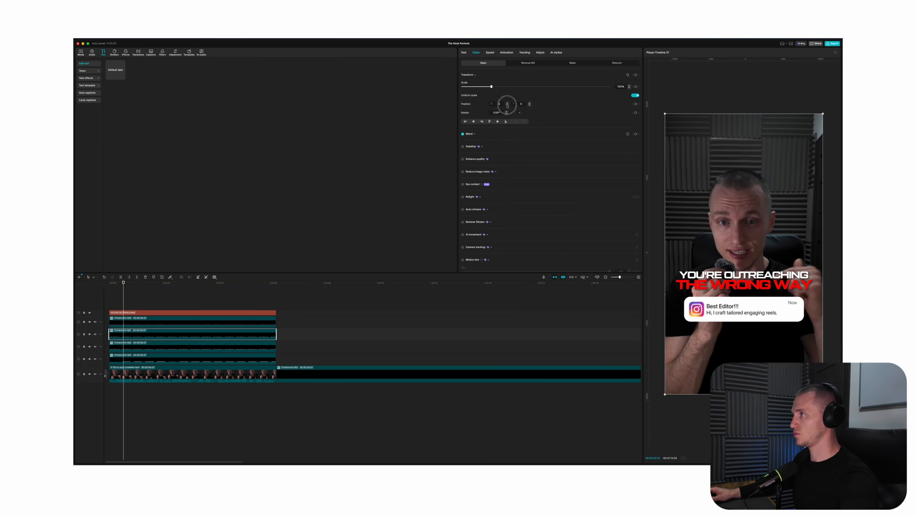
scroll(680, 301, "up", 6)
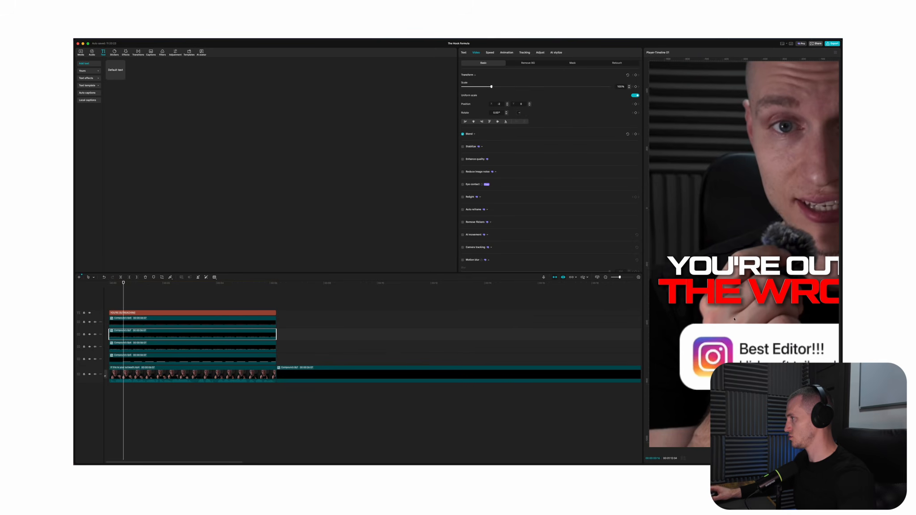
scroll(679, 301, "up", 2)
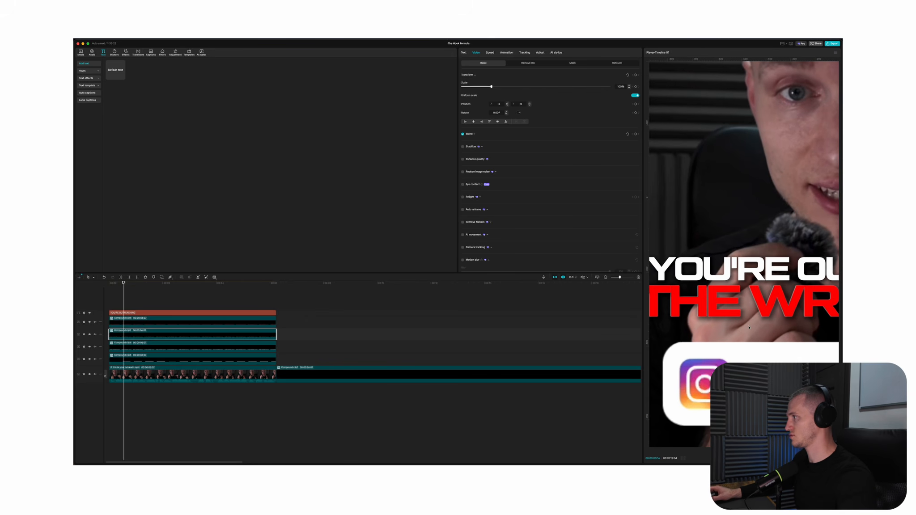
scroll(749, 327, "down", 2)
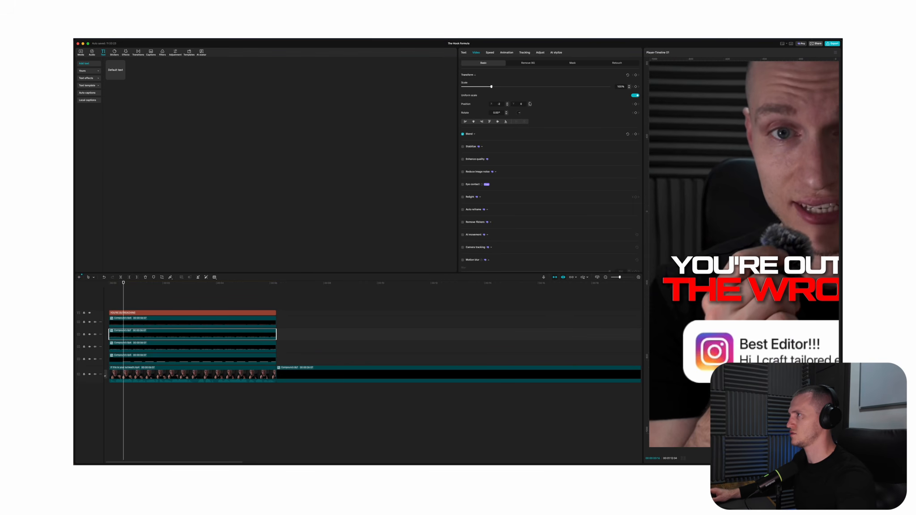
Bring the lower white "THE WRONG WAY" compound clip in front of the red title by setting its layer to 4
left_click(178, 350)
left_click(178, 348)
left_click(476, 53)
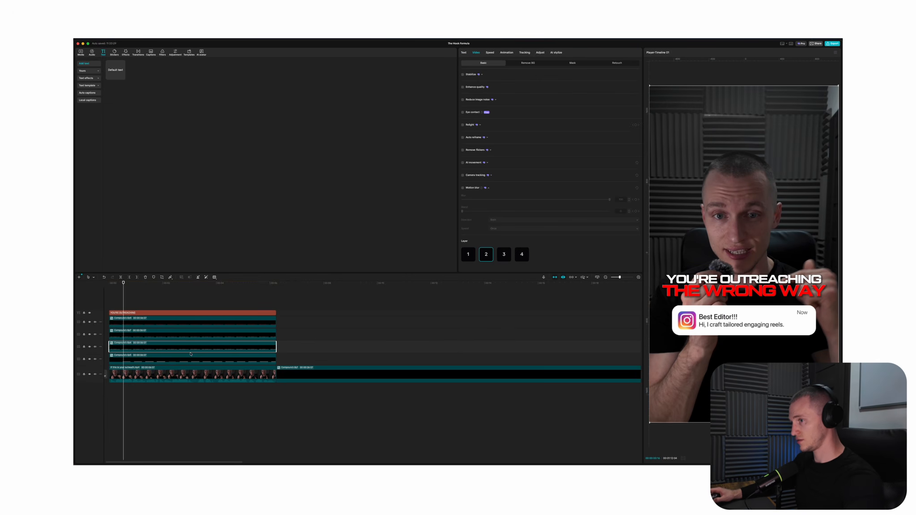
left_click(520, 255)
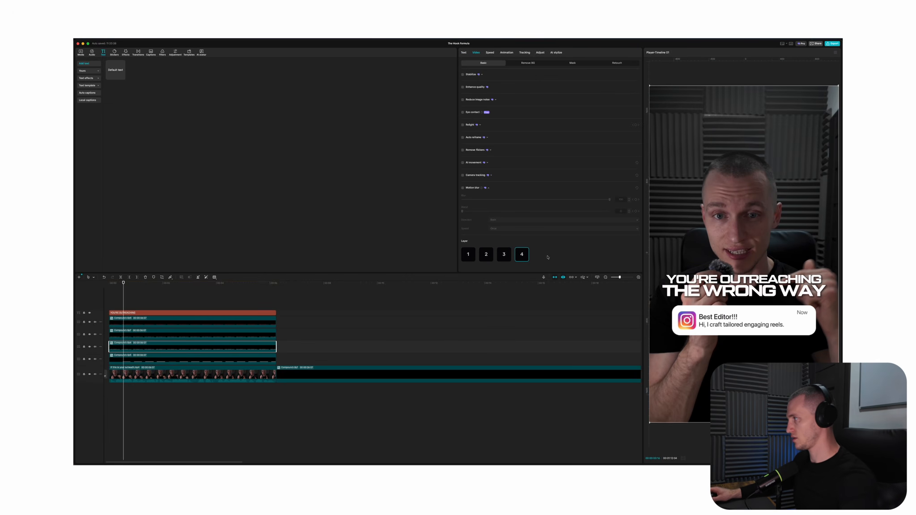
Add a Circle mask to the front white title, shrink and reposition it around the middle of the words, and soften its edge
left_click(565, 64)
left_click(471, 83)
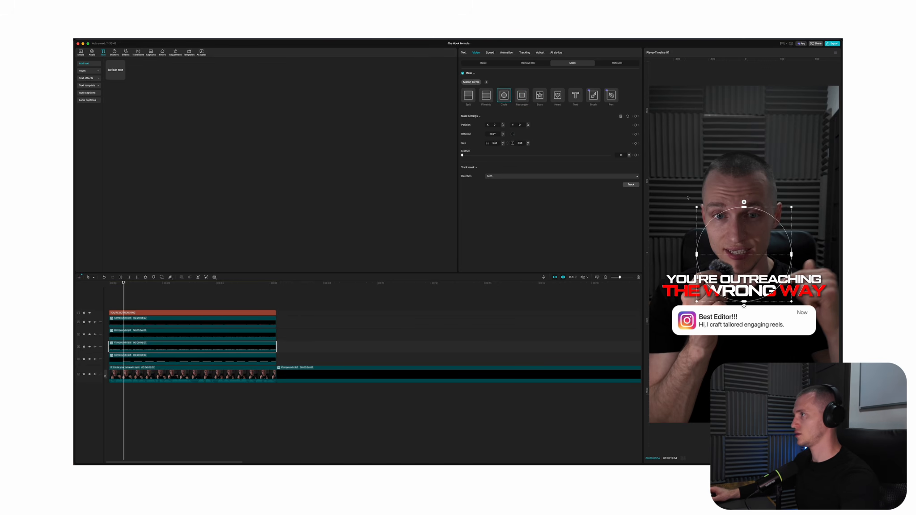
left_click_drag(792, 209, 727, 294)
left_click_drag(712, 309, 745, 252)
left_click_drag(744, 308, 730, 303)
left_click_drag(733, 299, 721, 314)
left_click_drag(732, 277, 737, 281)
mouse_move(737, 290)
left_mouse_down()
mouse_move(722, 273)
mouse_move(727, 278)
left_mouse_up()
mouse_move(774, 248)
left_mouse_down()
mouse_move(772, 267)
mouse_move(763, 261)
left_mouse_up()
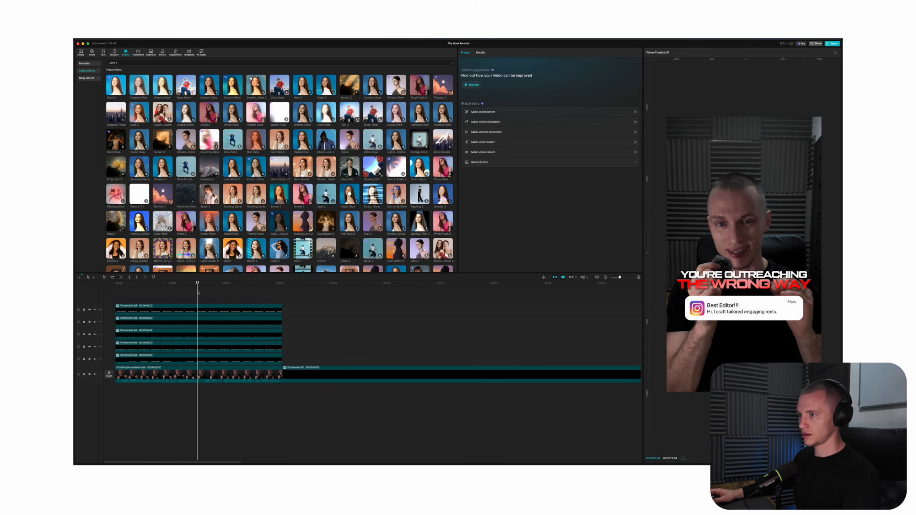
Combine the four title compound clips into a single compound clip, keeping the notification compound clip separate below it
left_click(257, 360)
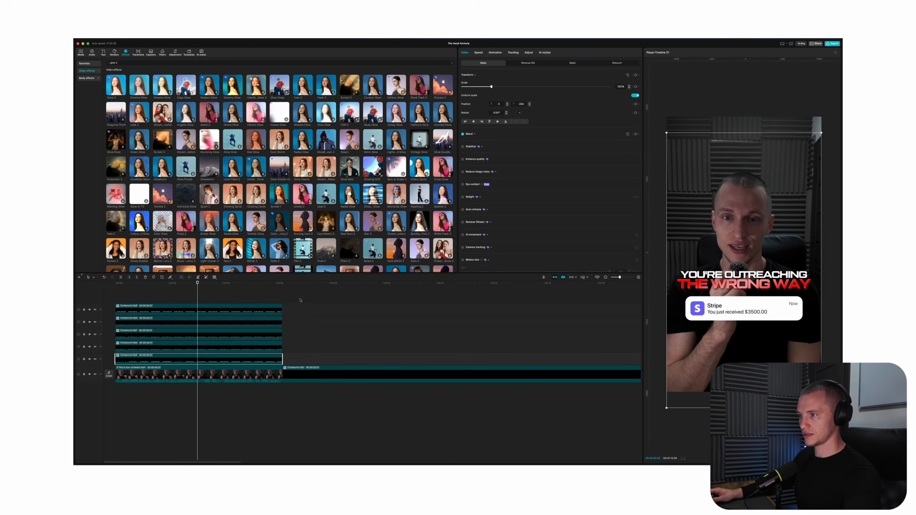
left_click_drag(301, 300, 260, 354)
key("alt+g")
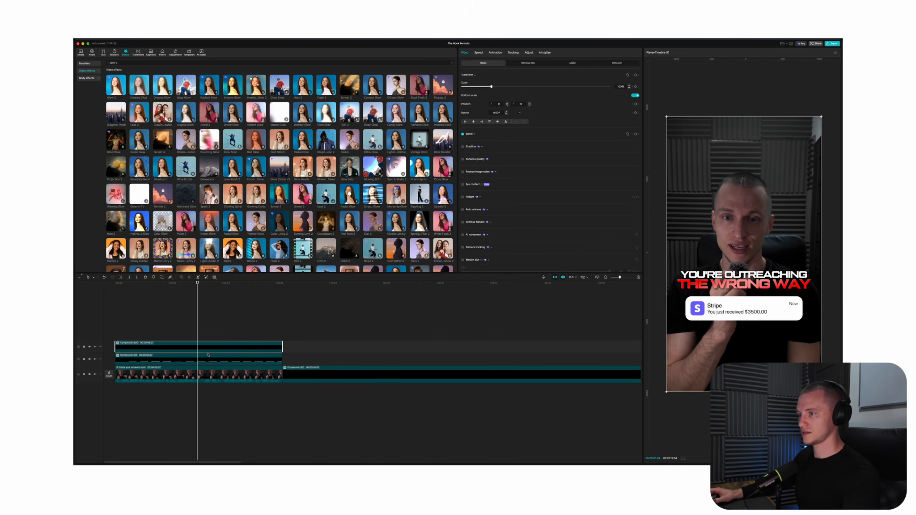
key("super+z")
key("alt+g")
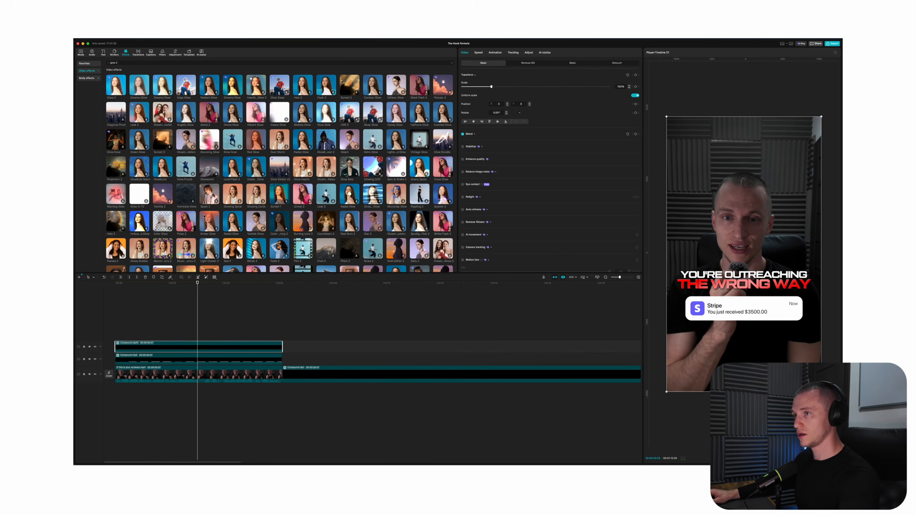
Apply the Glow 2 effect to the combined title clip, adjust its glow and size, and play the sequence from the start
left_click_drag(116, 87, 225, 347)
left_click(471, 92)
left_click(497, 102)
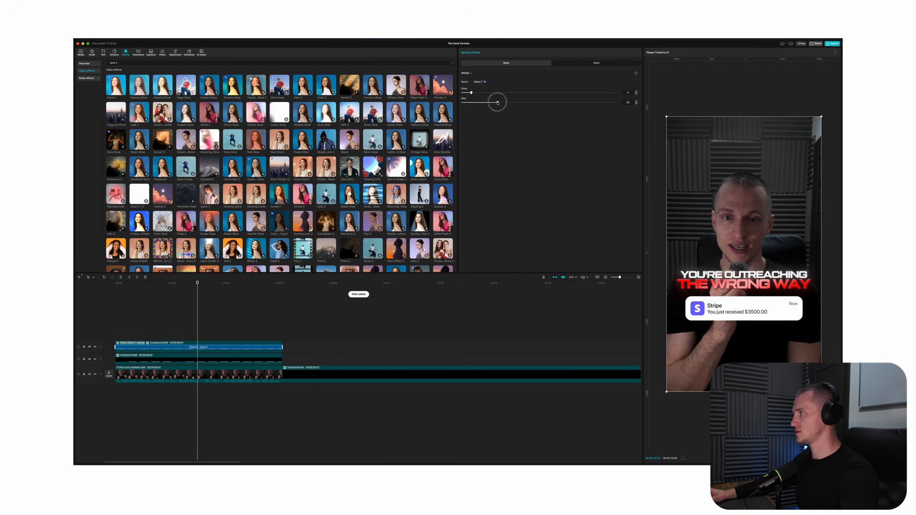
left_click(116, 311)
key("space")
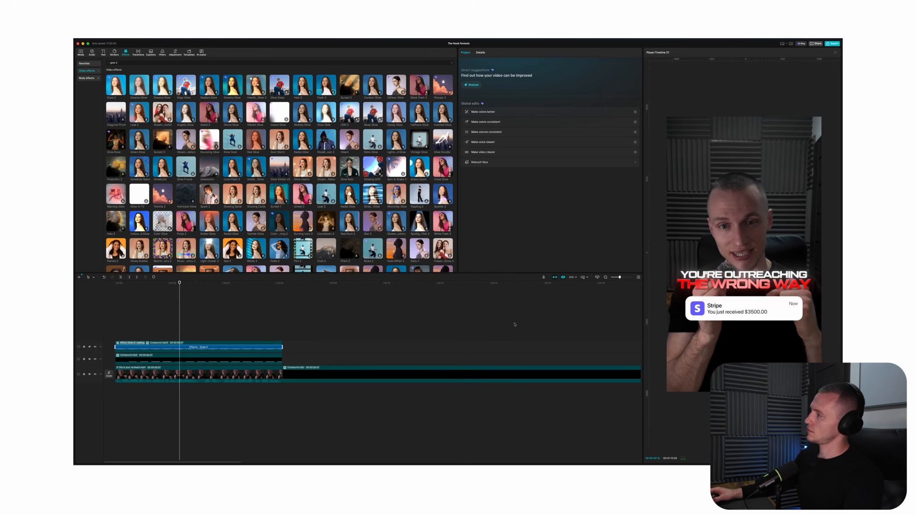
scroll(392, 348, "down", 3)
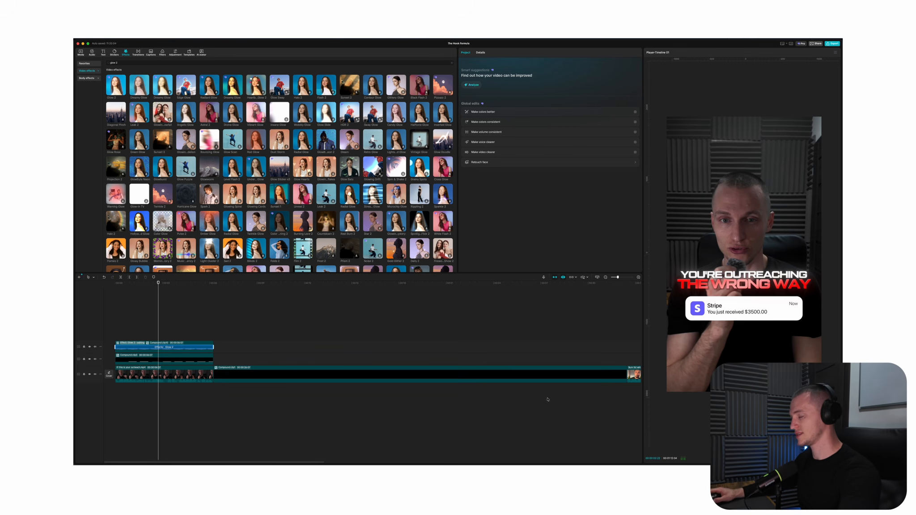
Add a "BURN FAT" text at the start of the second talking-head clip, matching that clip's length
scroll(323, 363, "down", 3)
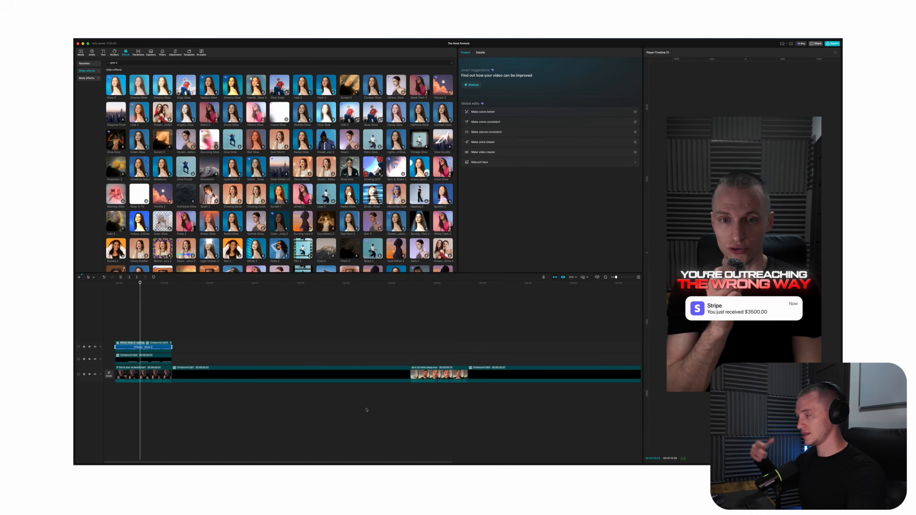
left_click(399, 341)
left_click(137, 375)
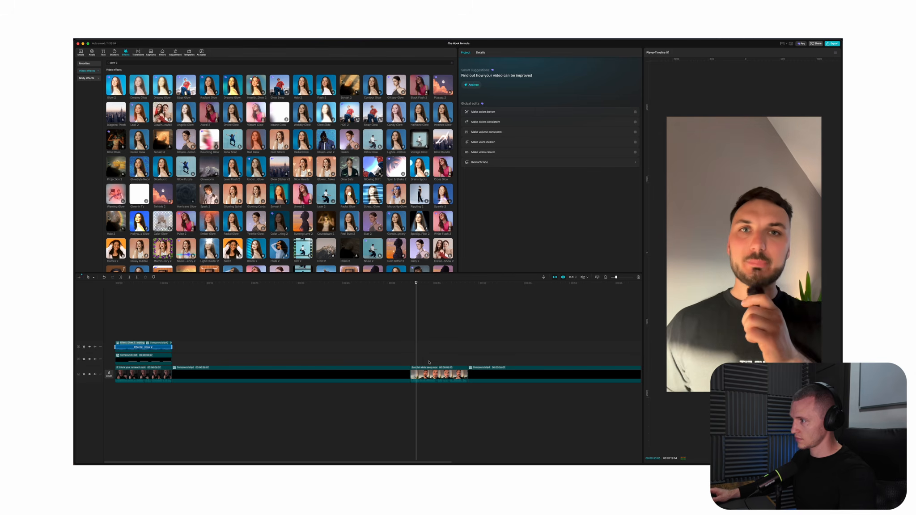
scroll(480, 355, "down", 1)
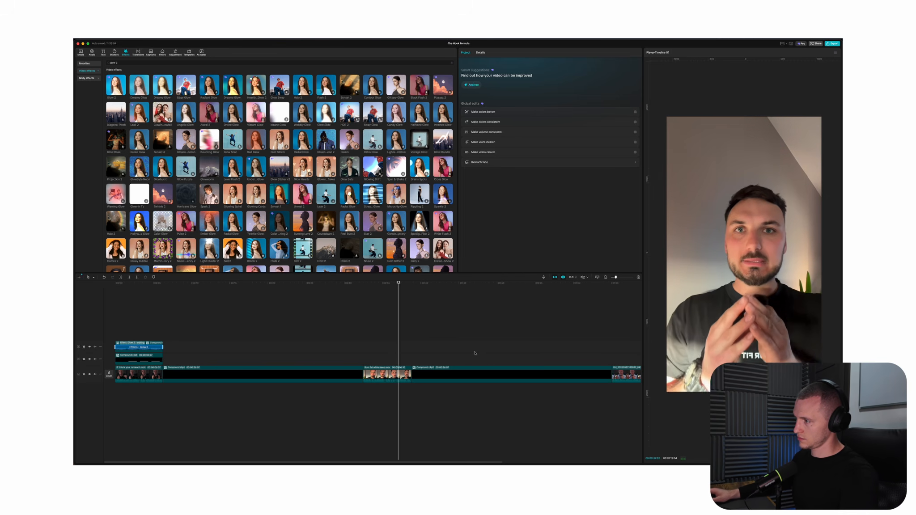
left_click(364, 358)
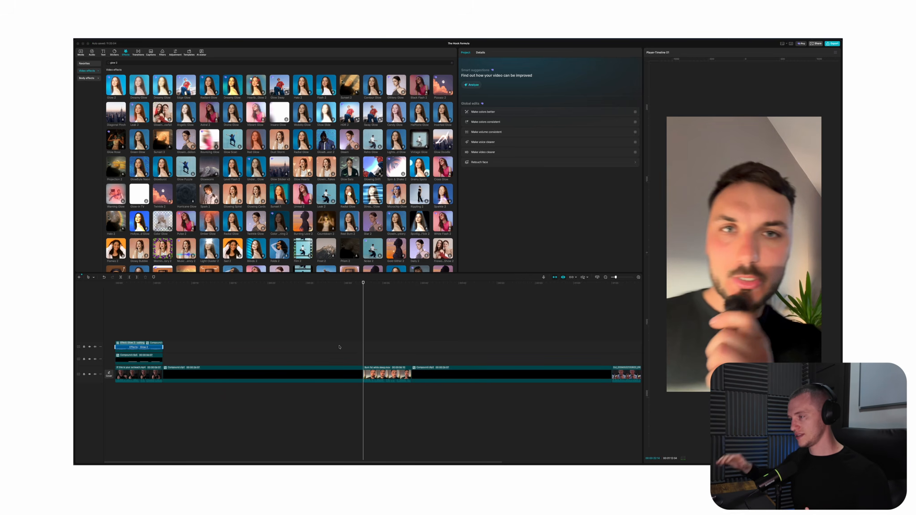
left_click(81, 52)
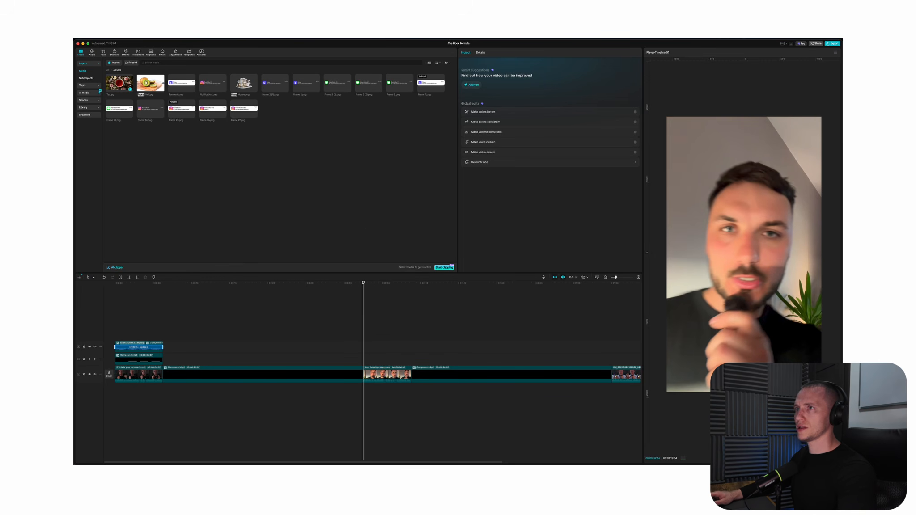
left_click(103, 52)
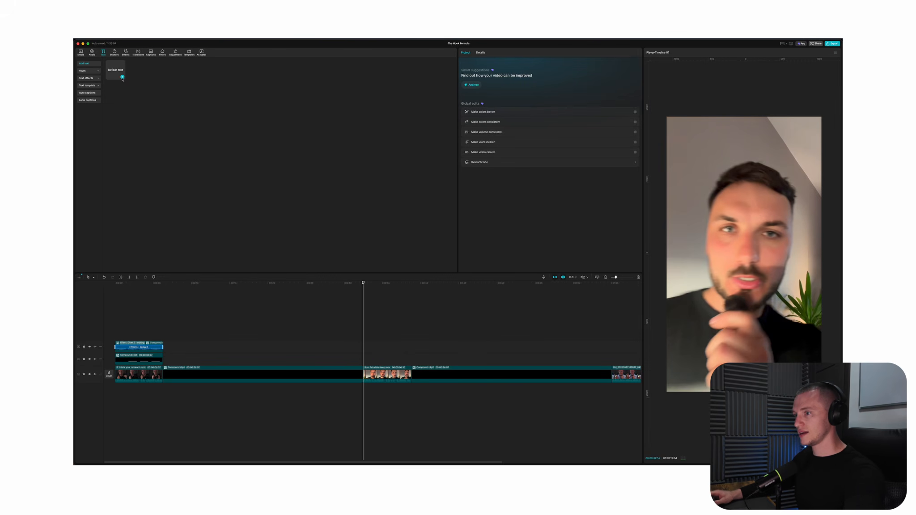
left_click(122, 77)
left_click_drag(385, 342, 411, 341)
left_click(529, 88)
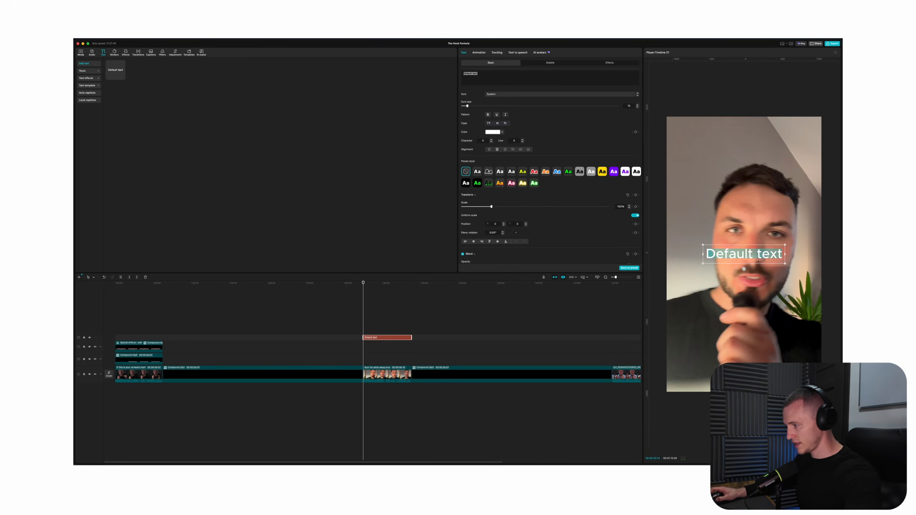
type("BURN FAT")
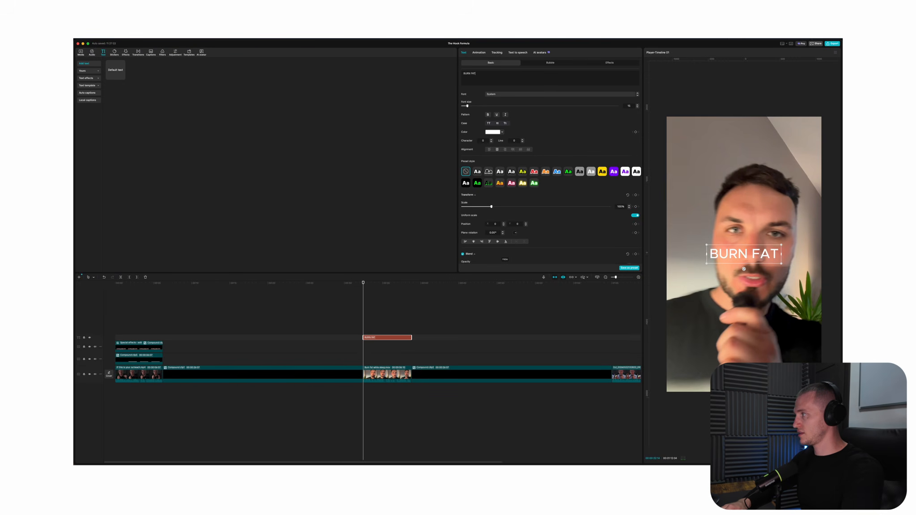
Enlarge the second talking-head video slightly and shift it upward while keeping it filling the whole vertical frame
left_click(392, 375)
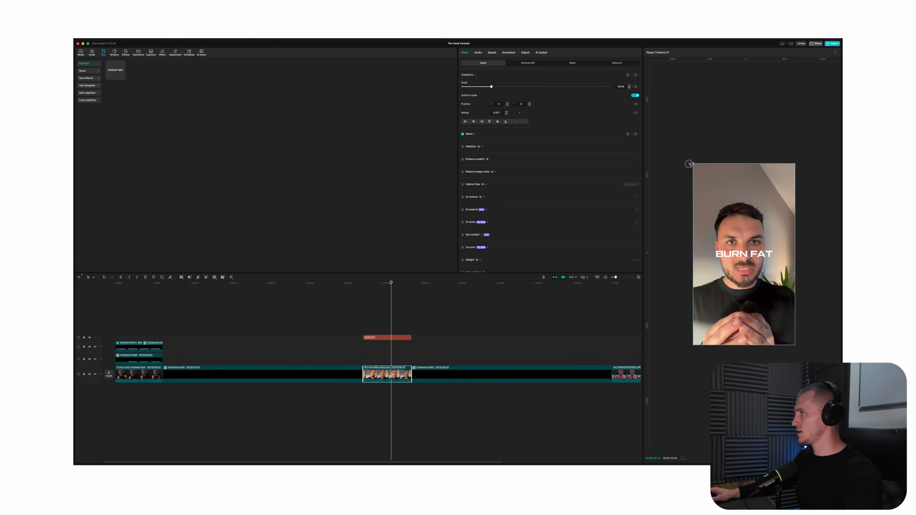
left_click_drag(693, 164, 688, 154)
left_click_drag(719, 312, 719, 297)
left_click(685, 343)
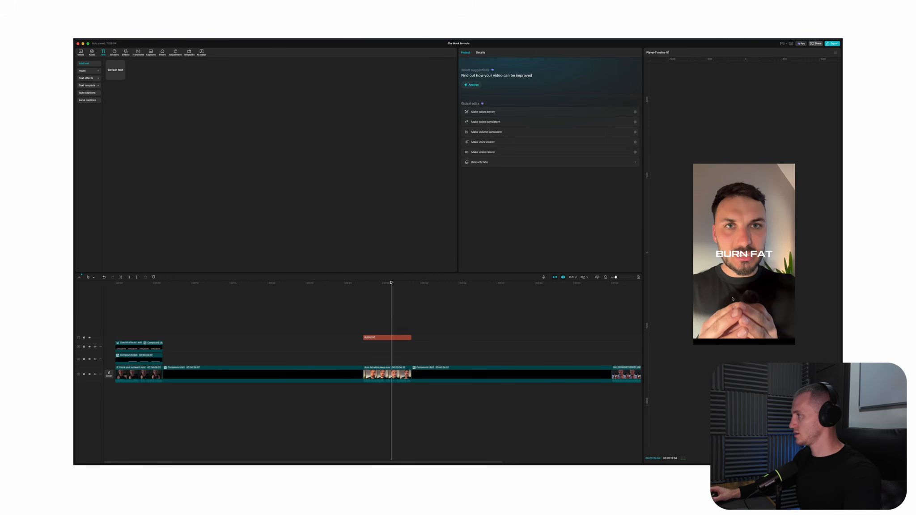
left_click(719, 314)
left_click_drag(688, 339, 684, 345)
Enlarge the BURN FAT title, place it below the speaker's chin, and style it dark red with a 44% opacity shadow
left_click(376, 338)
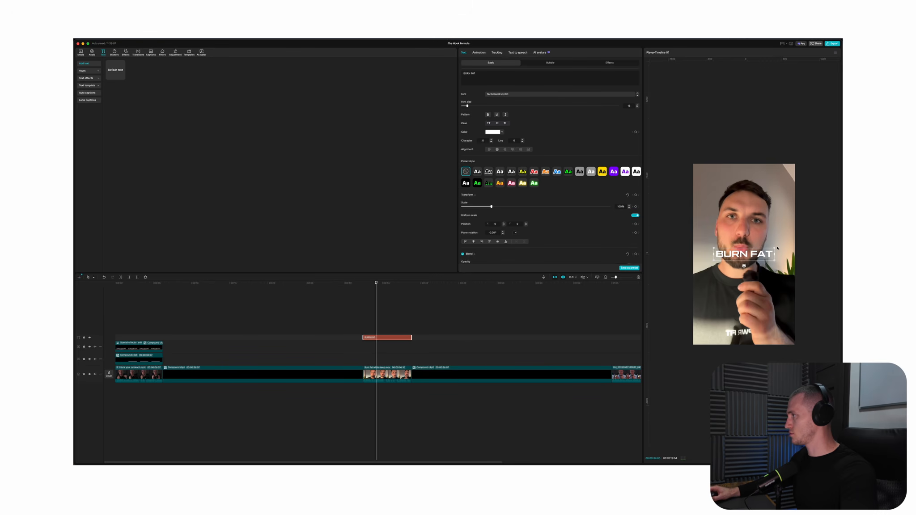
mouse_move(774, 248)
left_mouse_down()
mouse_move(787, 241)
mouse_move(752, 274)
left_mouse_up()
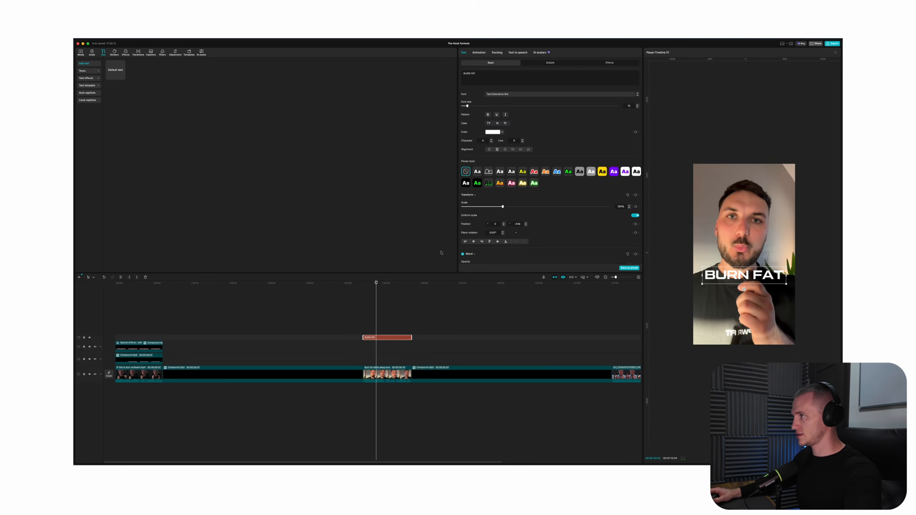
left_click(499, 132)
mouse_move(524, 140)
left_mouse_down()
mouse_move(542, 145)
mouse_move(551, 135)
mouse_move(551, 149)
left_mouse_up()
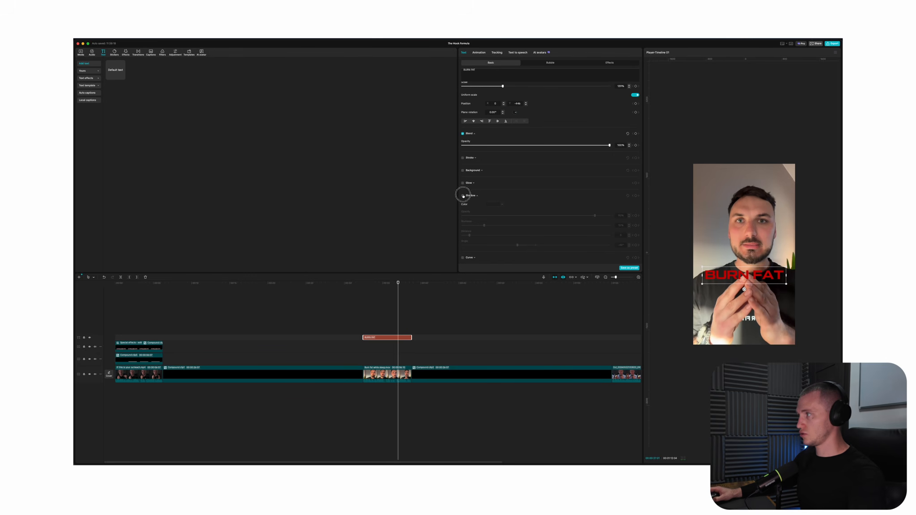
left_click(463, 196)
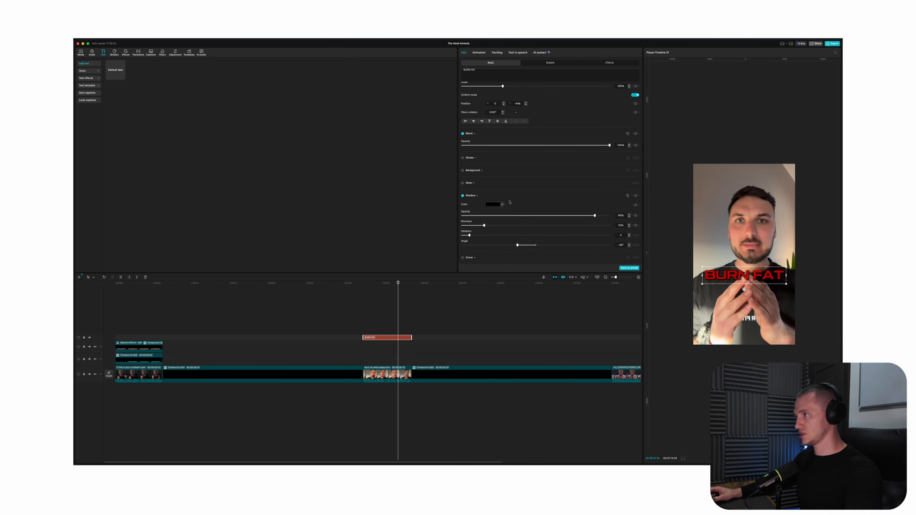
left_click(527, 216)
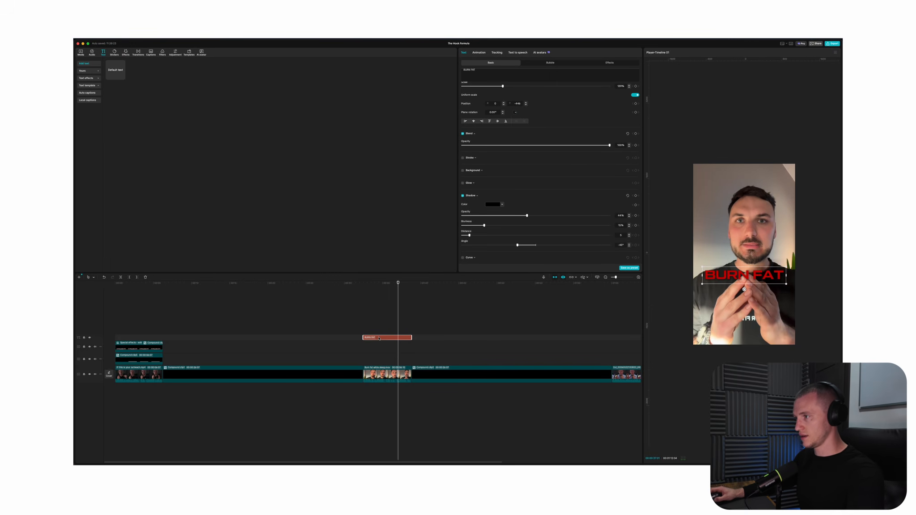
Duplicate the red BURN FAT title onto two tracks above it and make both copies white without a shadow
mouse_move(379, 339)
left_mouse_down()
mouse_move(379, 324)
mouse_move(388, 333)
left_mouse_up()
scroll(467, 209, "down", 5)
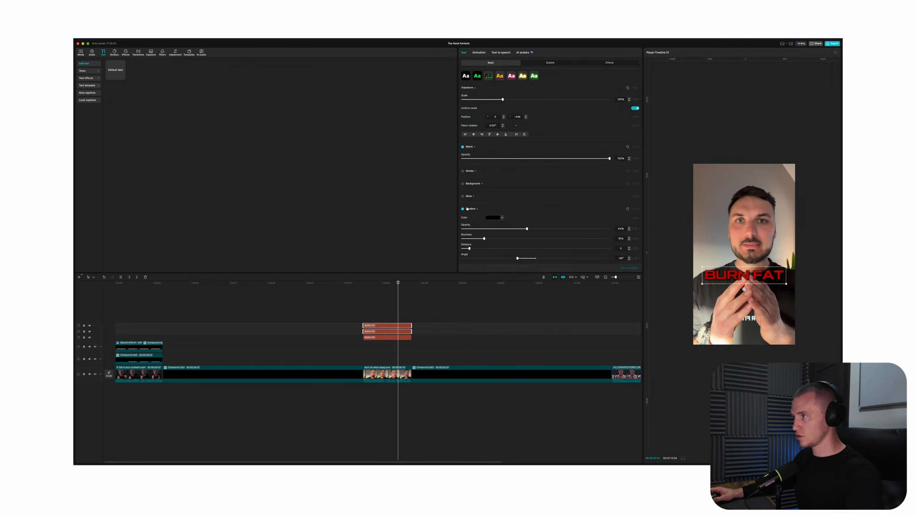
left_click(464, 209)
scroll(483, 170, "up", 5)
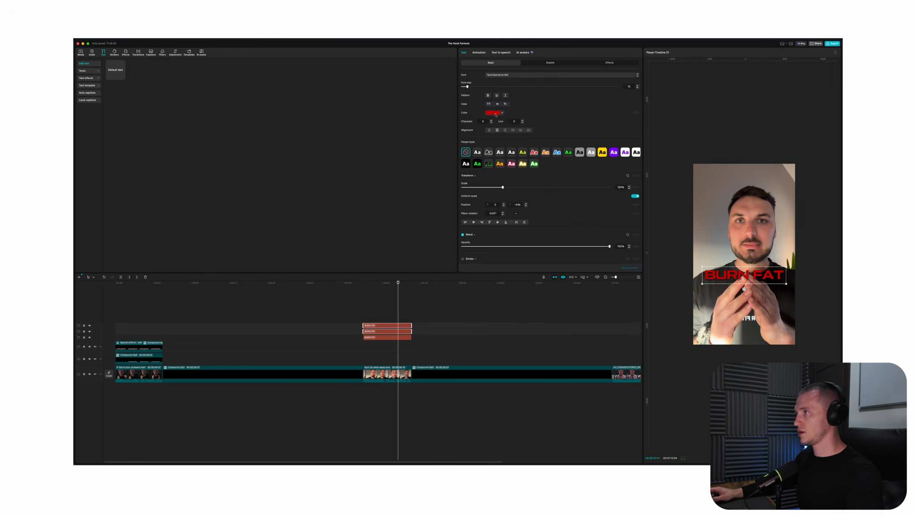
left_click(496, 114)
left_click(475, 120)
left_click(378, 294)
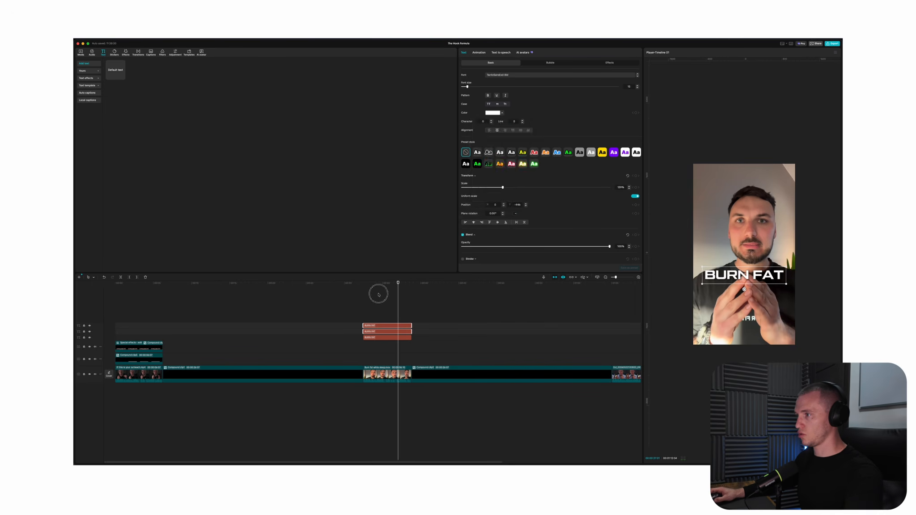
Convert each of the three stacked BURN FAT texts into its own compound clip
left_click(391, 337)
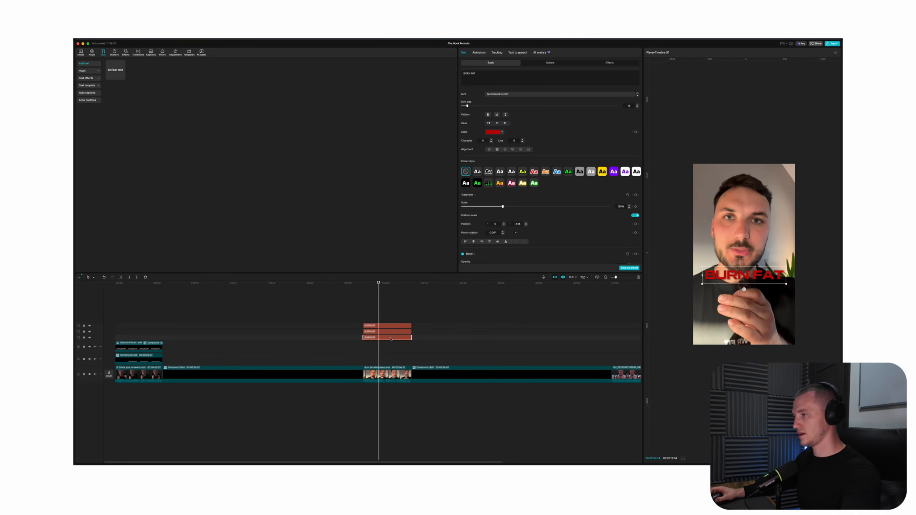
key("alt+g")
left_click(388, 325)
key("alt+g")
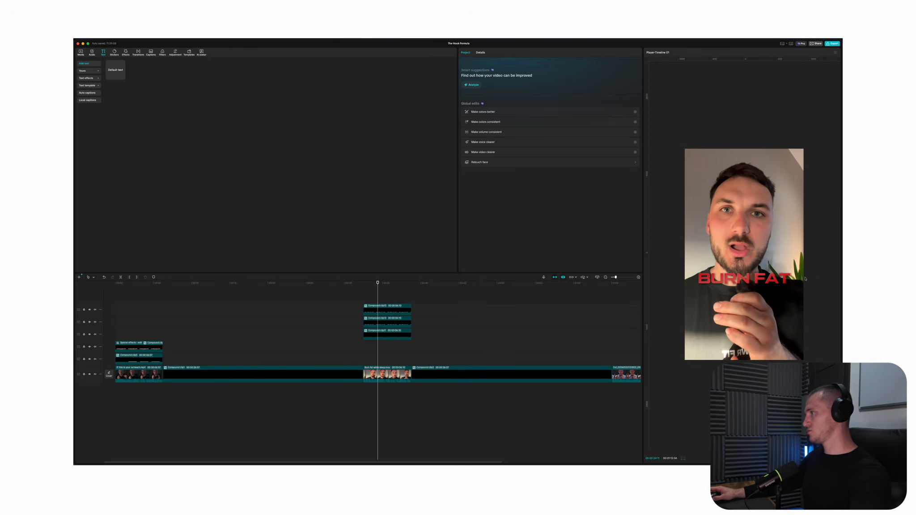
Recolour the red BURN FAT text inside the lowest title compound clip to orange and return to the main timeline
scroll(805, 279, "up", 5)
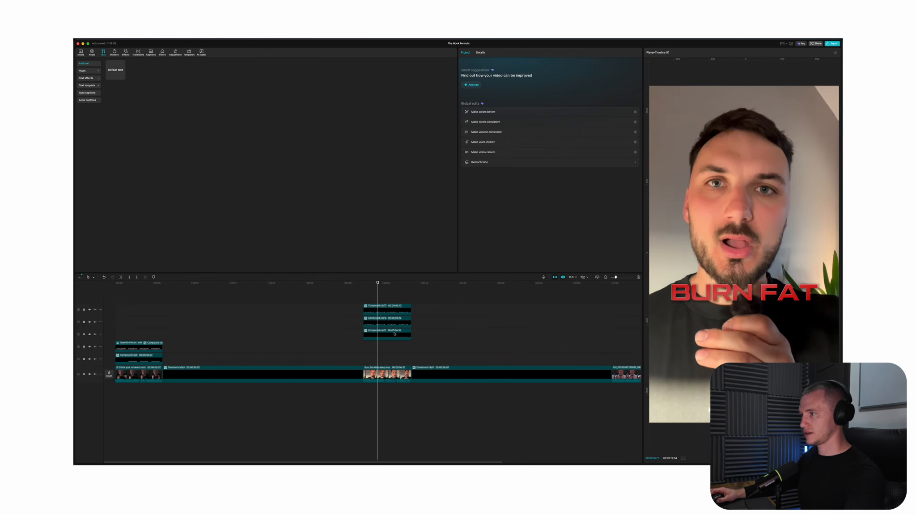
left_click(394, 335)
double_click(379, 340)
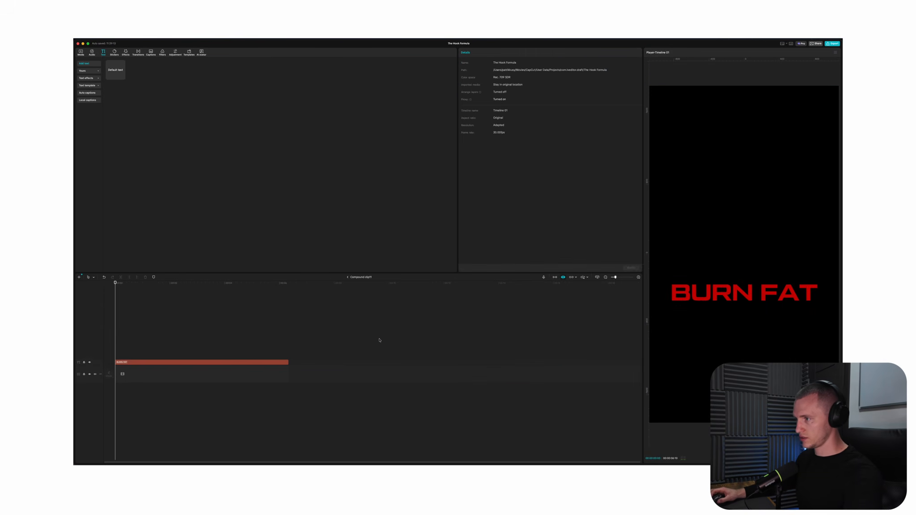
left_click_drag(299, 332, 193, 394)
scroll(467, 104, "down", 1)
left_click(493, 113)
left_click(487, 152)
left_click(348, 277)
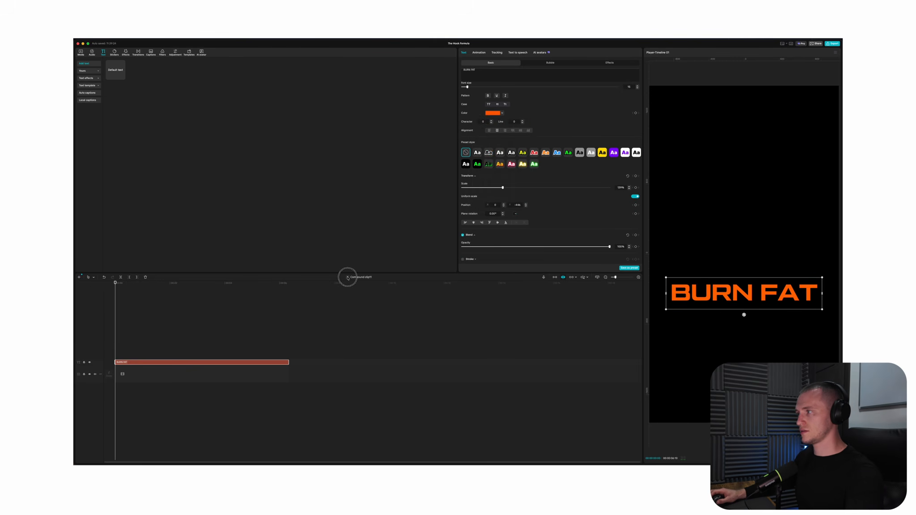
left_click(348, 277)
Change the wording of the white text clip above the title compound clips to "WHILE YOU SLEEP"
left_click(388, 301)
left_click(501, 78)
key("super+a")
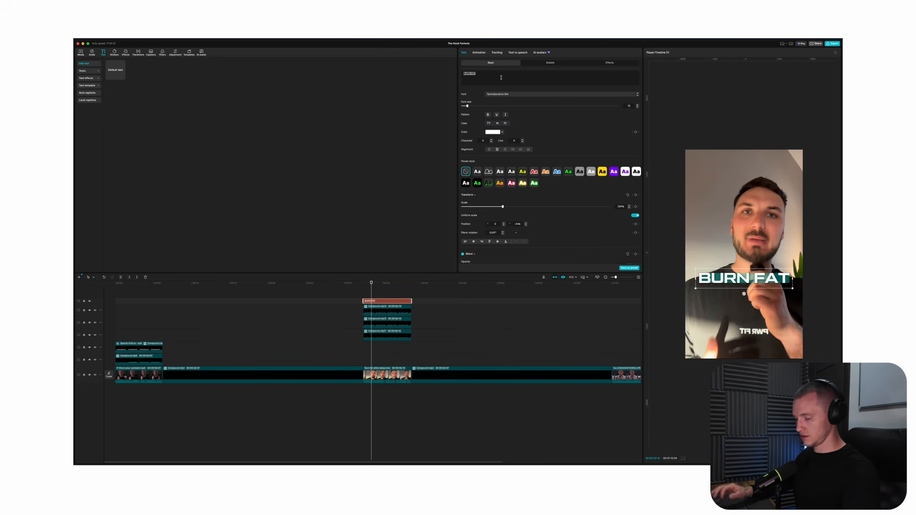
type("EHILE YOU SLEEP")
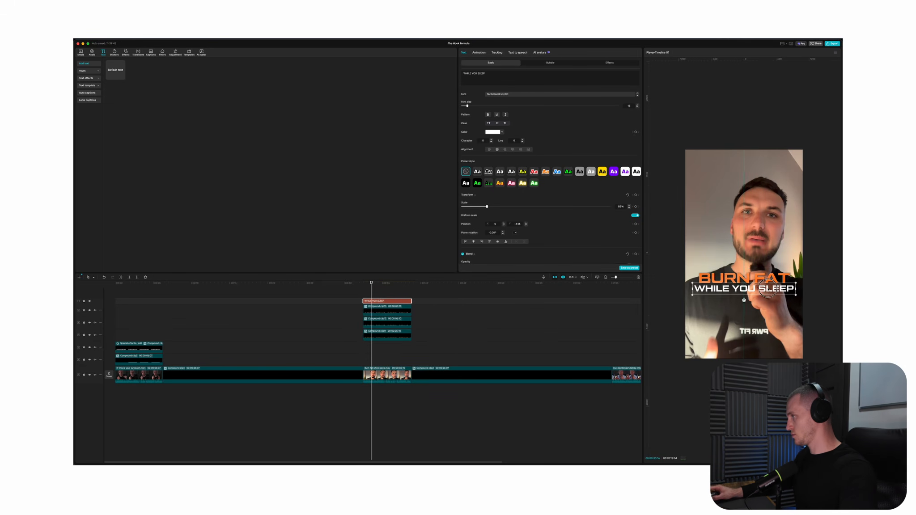
Shrink the WHILE YOU SLEEP text to fit directly beneath BURN FAT and give it a shadow with reduced opacity
left_click_drag(768, 288, 795, 285)
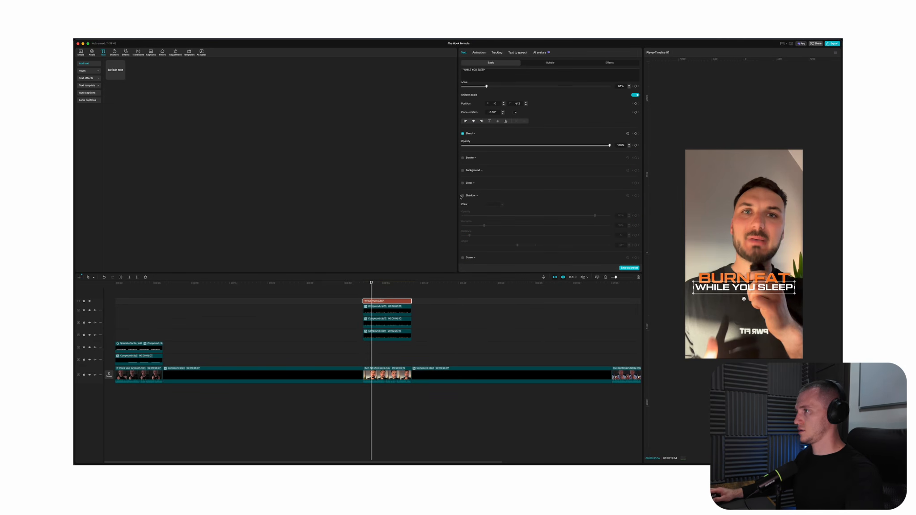
left_click(463, 196)
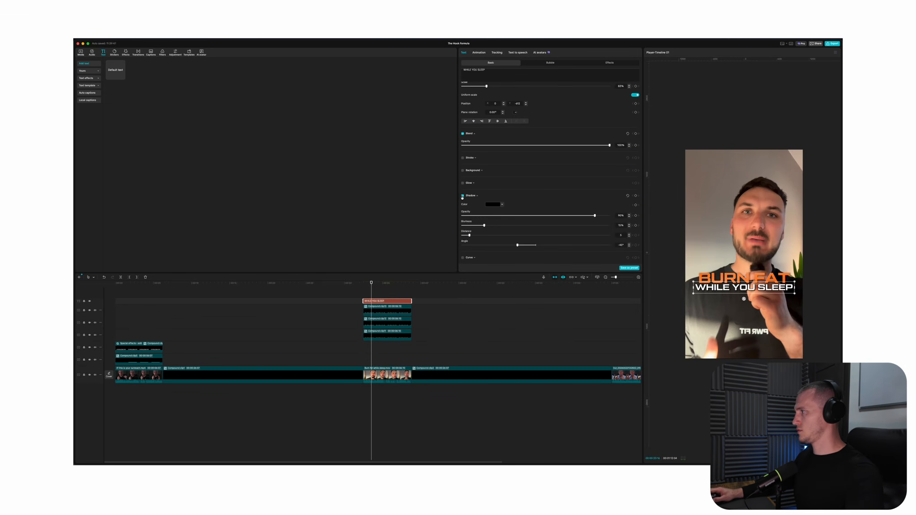
left_click_drag(595, 216, 569, 216)
scroll(788, 294, "up", 3)
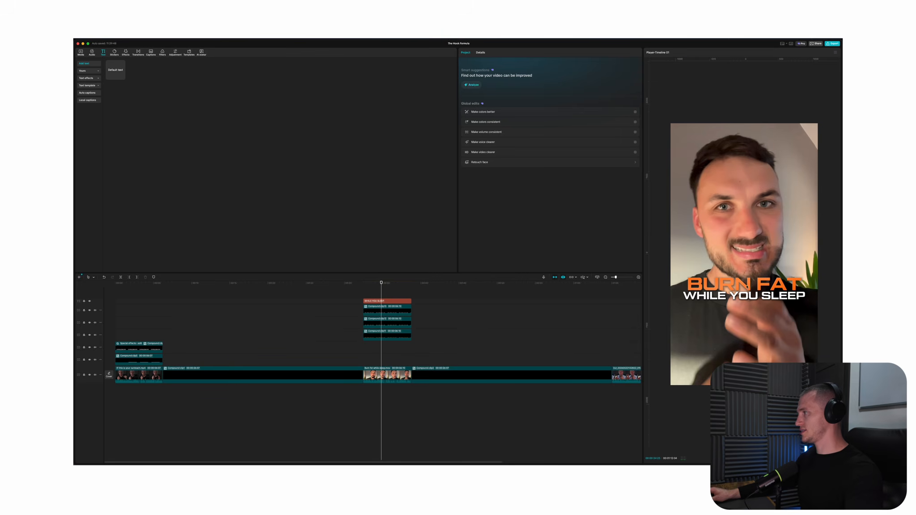
scroll(788, 294, "down", 3)
mouse_move(381, 283)
left_mouse_down()
mouse_move(392, 283)
mouse_move(377, 282)
left_mouse_up()
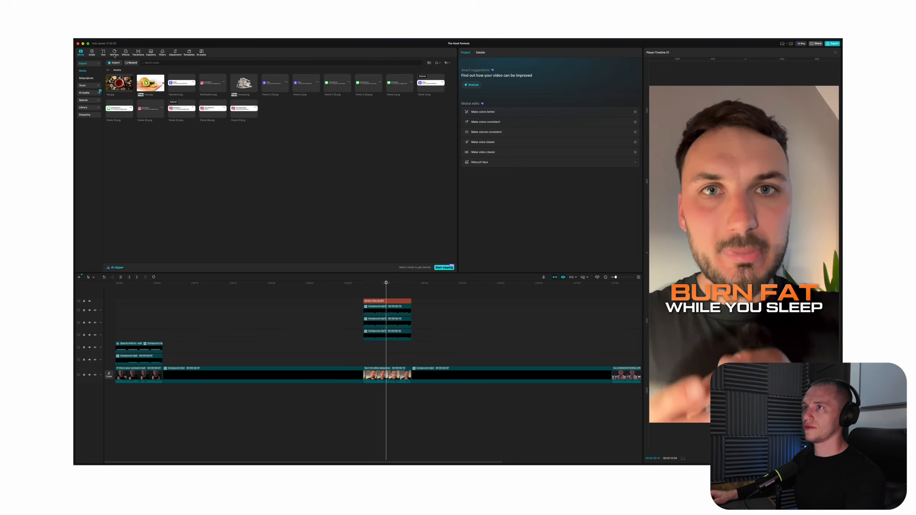
Add a circle shape spanning the second talking-head clip, with its fill off and a thickened orange stroke
left_click(114, 52)
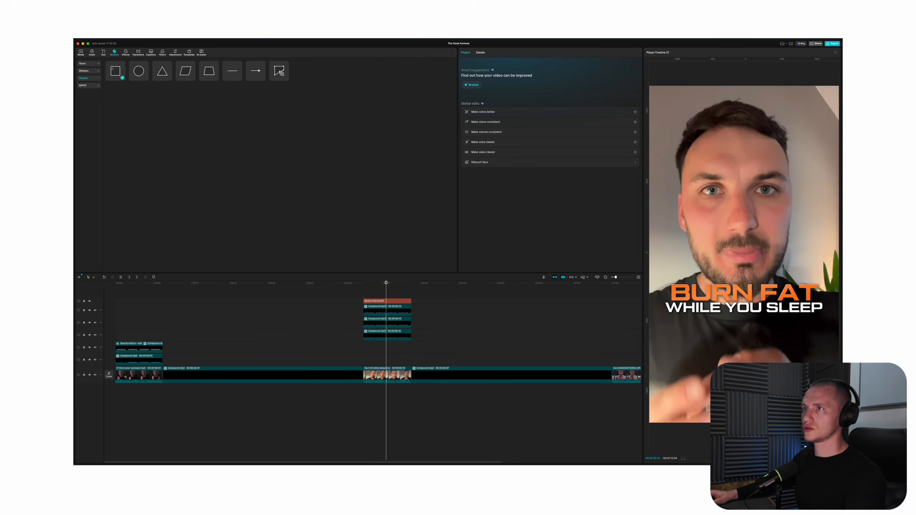
left_click(146, 78)
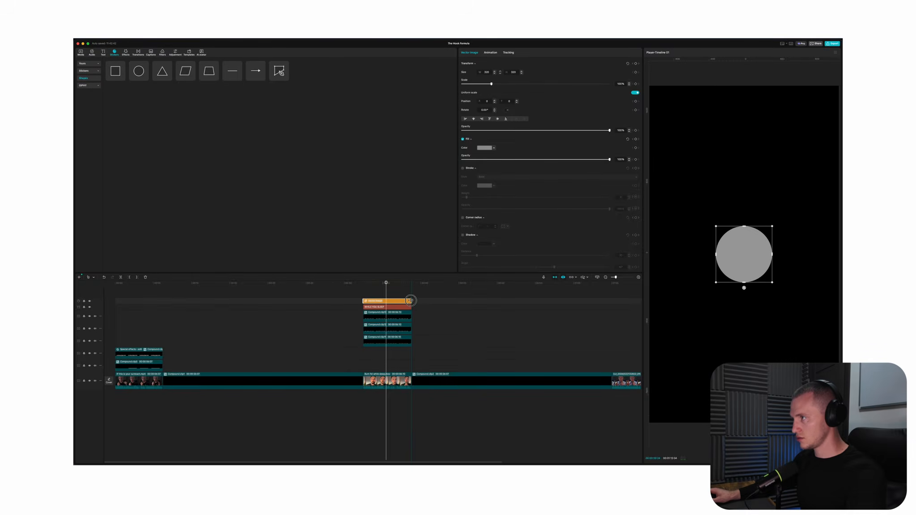
left_click(463, 140)
left_click(463, 168)
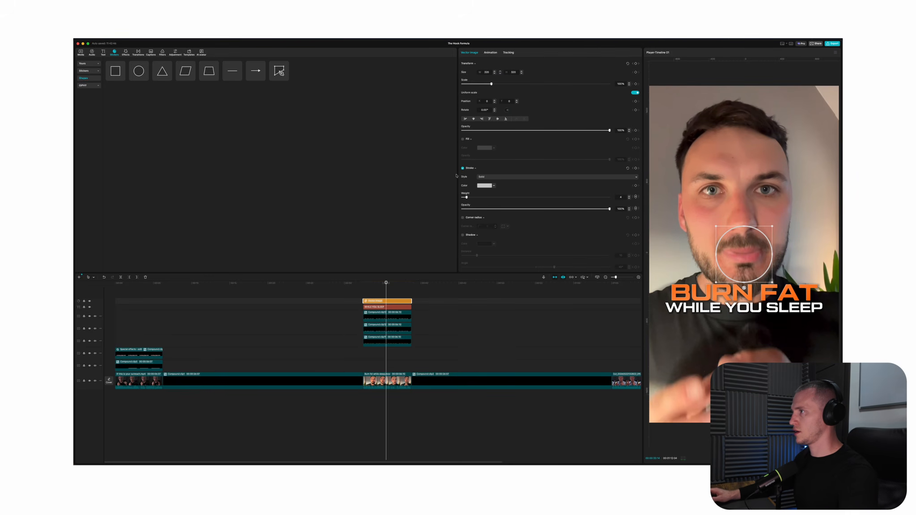
left_click_drag(466, 197, 476, 198)
mouse_move(476, 197)
left_mouse_down()
mouse_move(484, 197)
mouse_move(480, 225)
left_mouse_up()
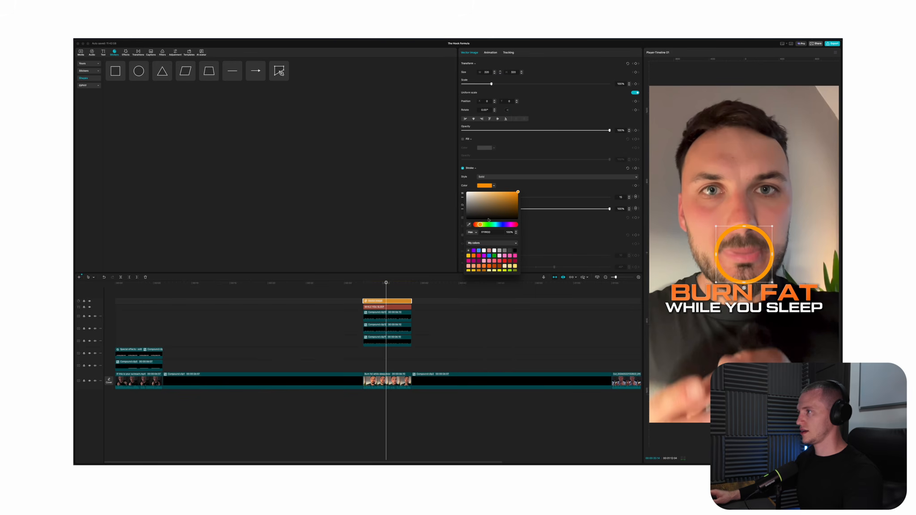
left_click(582, 183)
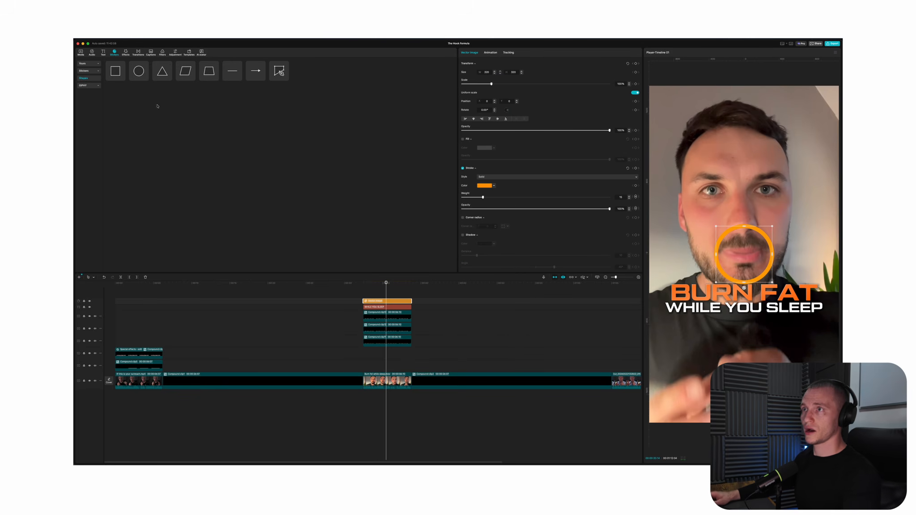
Place the tea image on a track beneath the WHILE YOU SLEEP text for the clip's length and hide the circle shape
left_click(81, 51)
left_click_drag(127, 91, 411, 318)
left_click(396, 301)
left_click(396, 312)
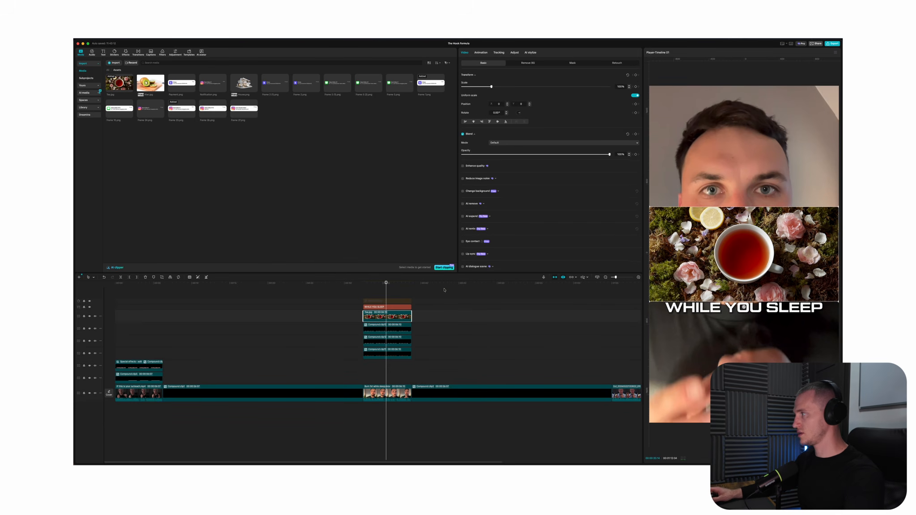
Mask the tea image with a circle and enlarge the mask to take in the whole cup and surrounding leaves
left_click(578, 65)
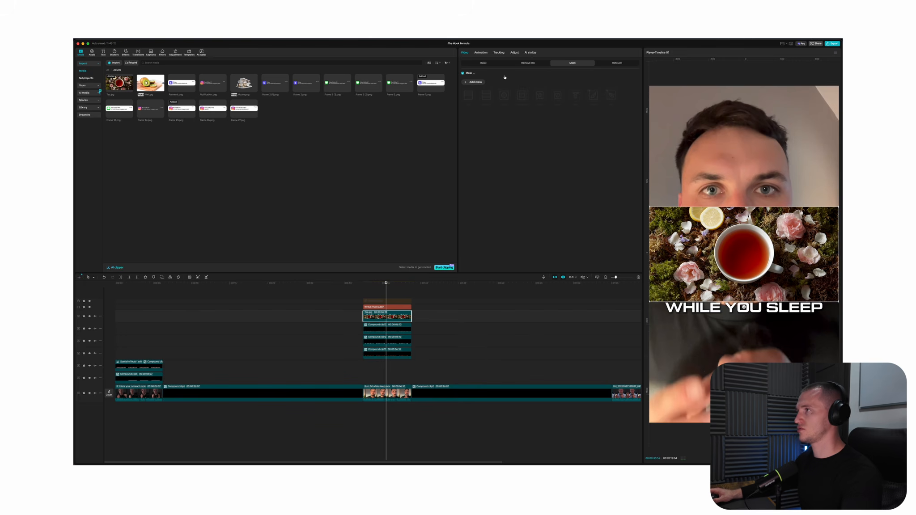
left_click(476, 82)
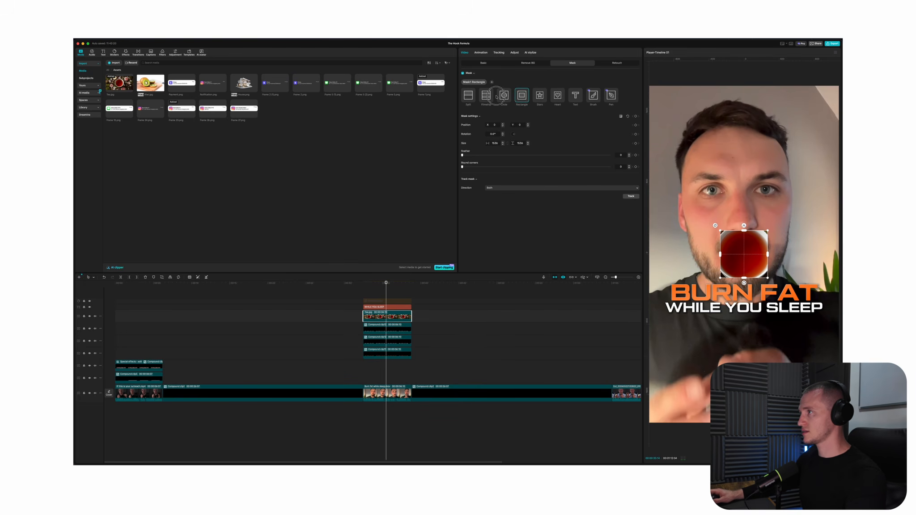
left_click_drag(748, 229, 748, 212)
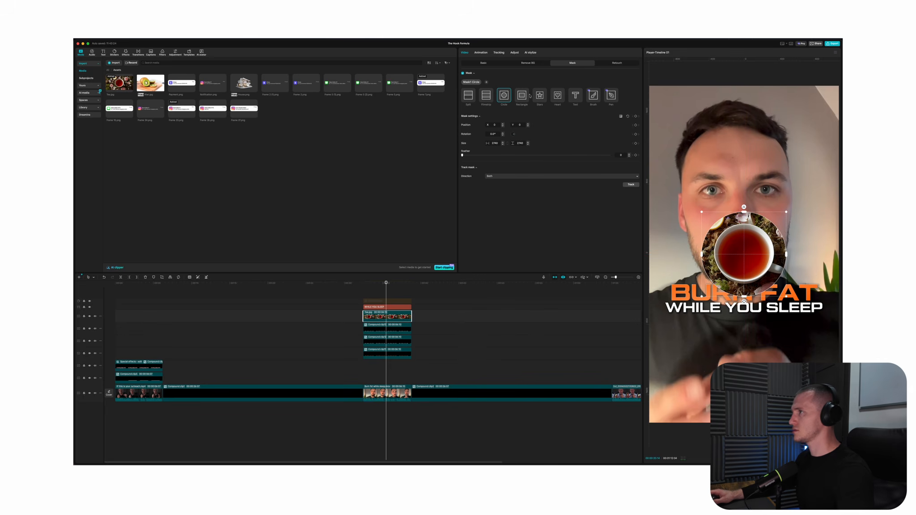
Show the orange circle outline again, turn it into a compound clip, and shrink the masked tea image to fit inside it
left_click(487, 63)
left_click_drag(491, 86, 486, 87)
key("super+v")
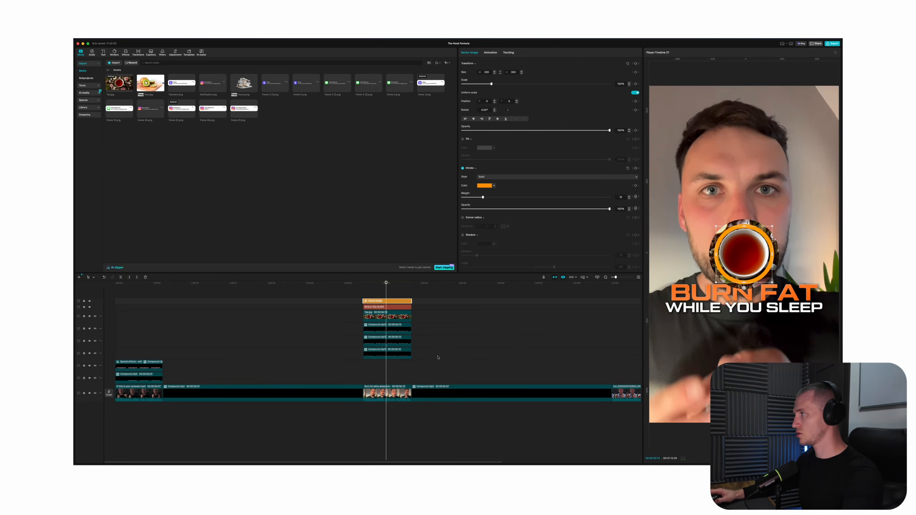
key("alt+g")
left_click(398, 323)
left_click_drag(486, 87, 481, 87)
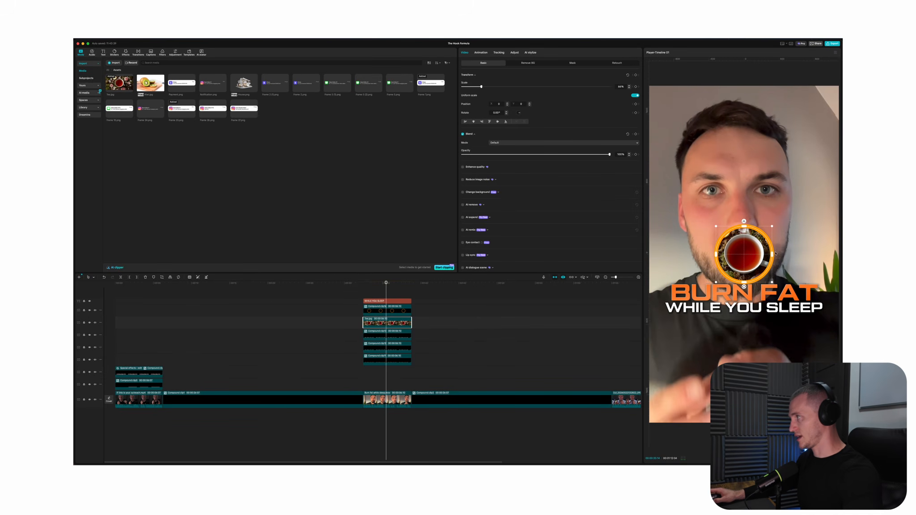
Set the tea image's layer to 5 and check its edge against the orange ring
scroll(543, 224, "down", 3)
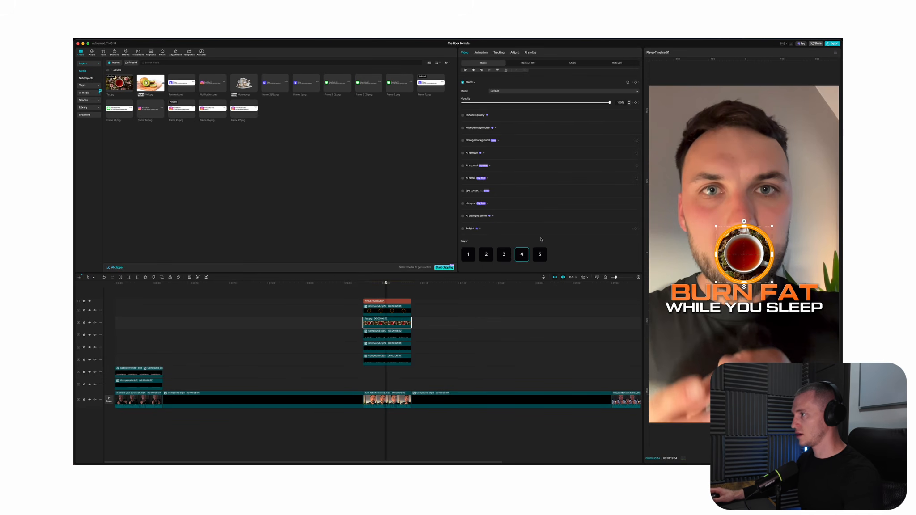
left_click(537, 254)
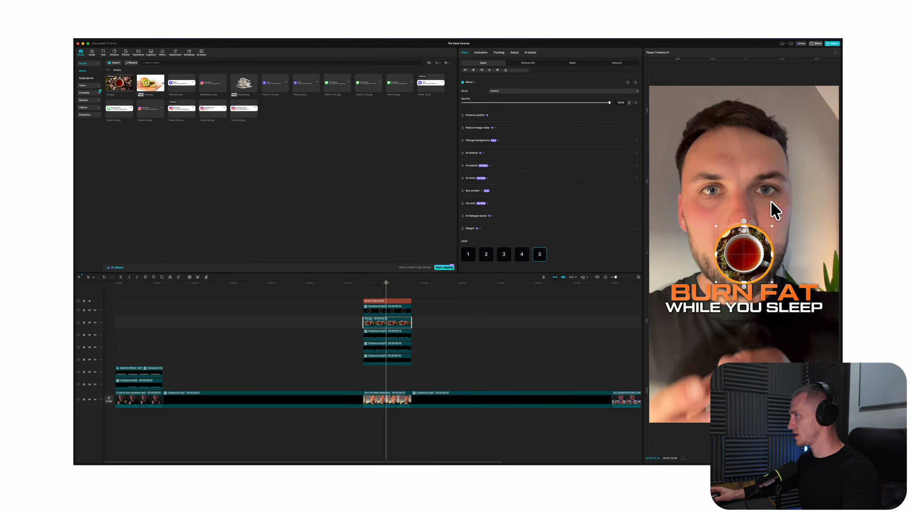
scroll(771, 199, "up", 3)
scroll(502, 131, "up", 3)
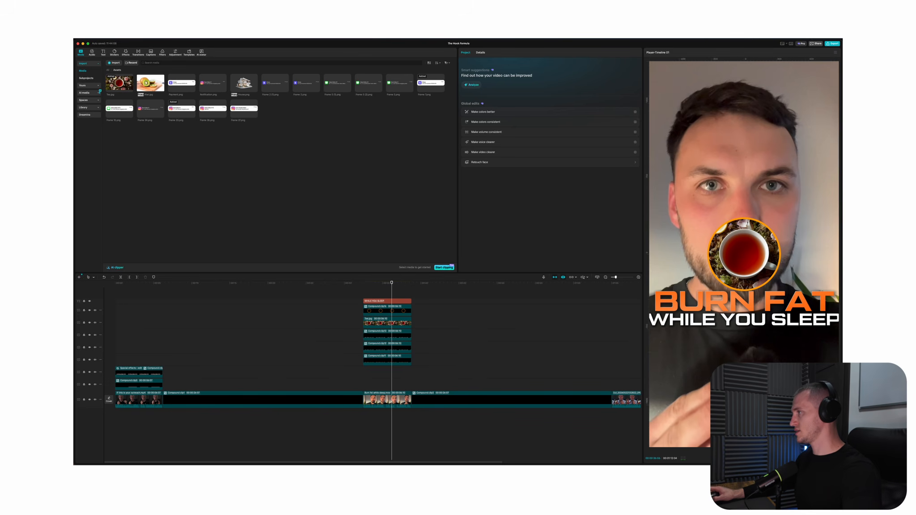
scroll(717, 236, "up", 2)
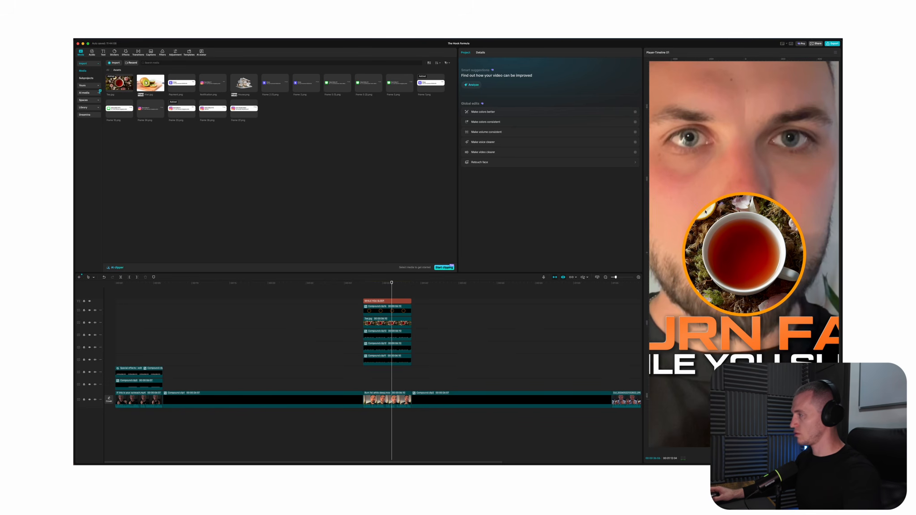
Add a second circle shape spanning the talking-head clip and give it a solid orange fill
left_click(114, 52)
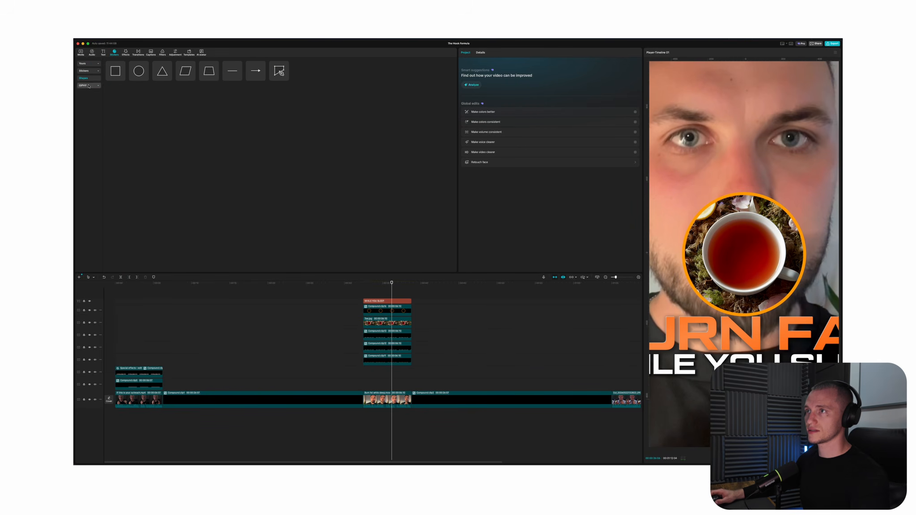
left_click(145, 78)
left_click_drag(392, 300, 411, 300)
left_click(485, 148)
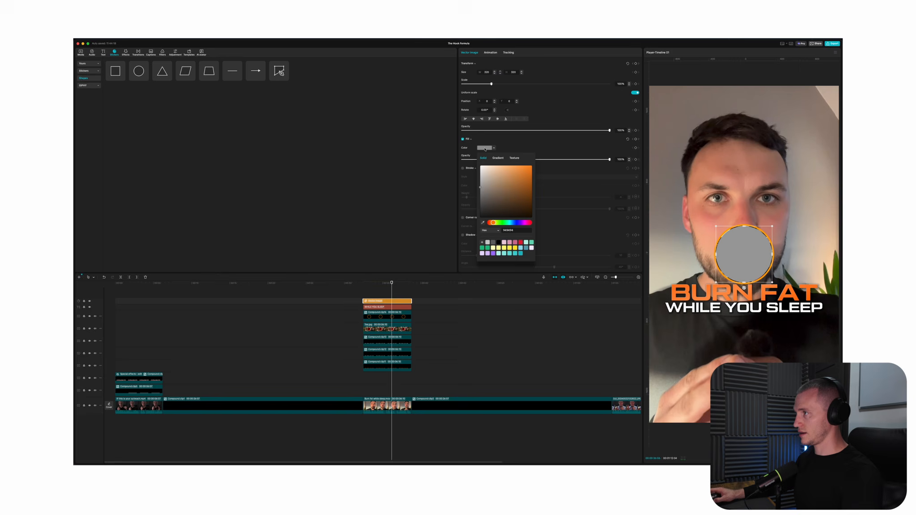
left_click(498, 158)
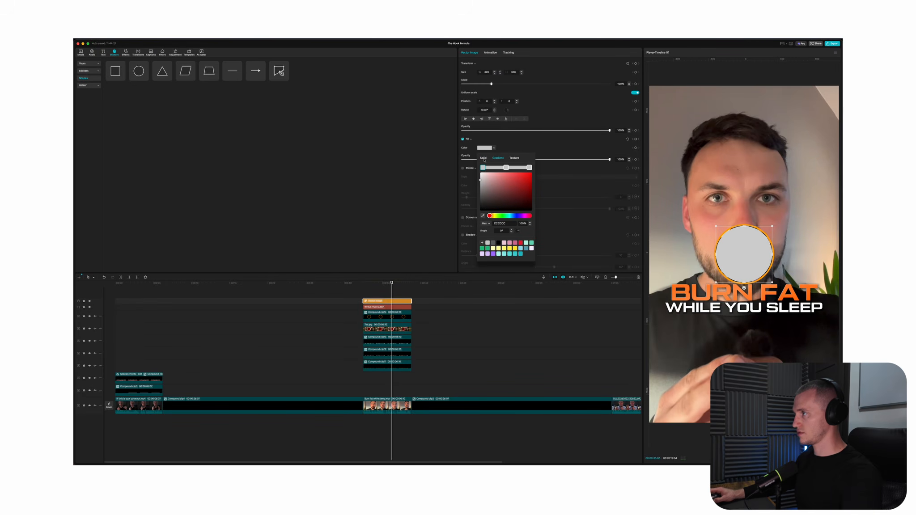
left_click(484, 160)
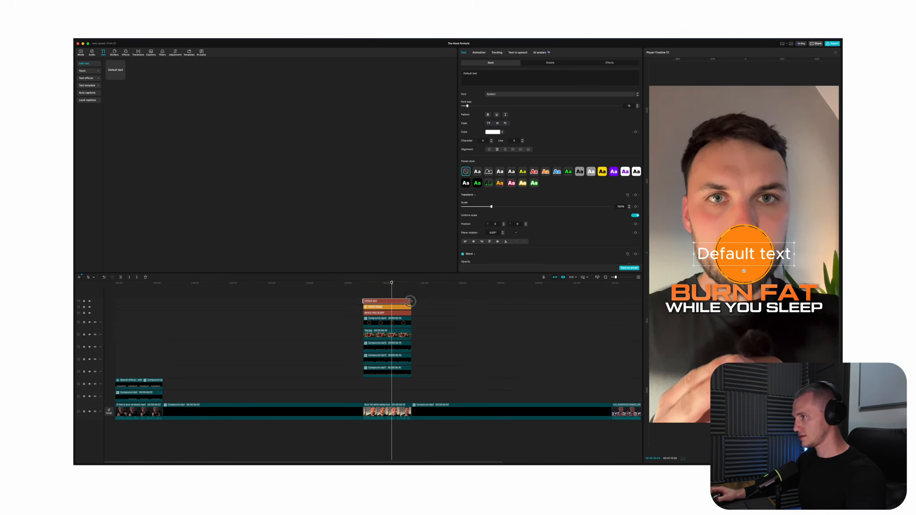
Add a text clip reading "1" for the clip's length, enlarge it, and color it dark red-orange over the filled circle
left_click_drag(410, 301, 412, 301)
left_click(499, 77)
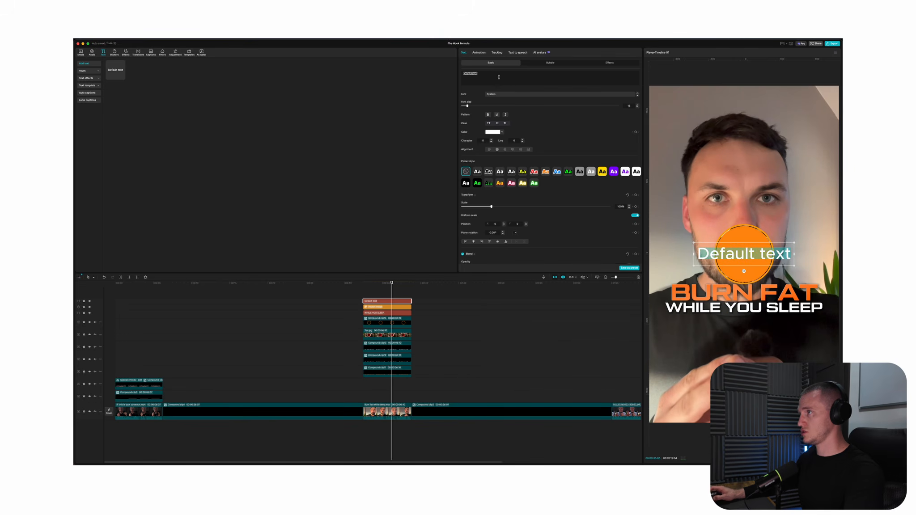
type("1")
left_click_drag(468, 106, 485, 106)
left_click(493, 132)
left_click_drag(509, 148, 576, 145)
Combine the number 1 text and the filled orange circle into one compound clip
left_click(405, 307)
left_click(406, 302)
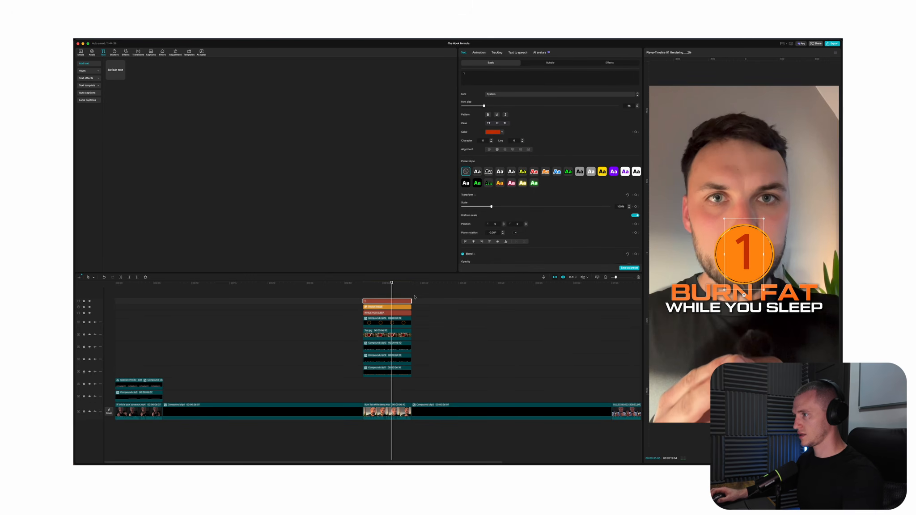
left_click(405, 308)
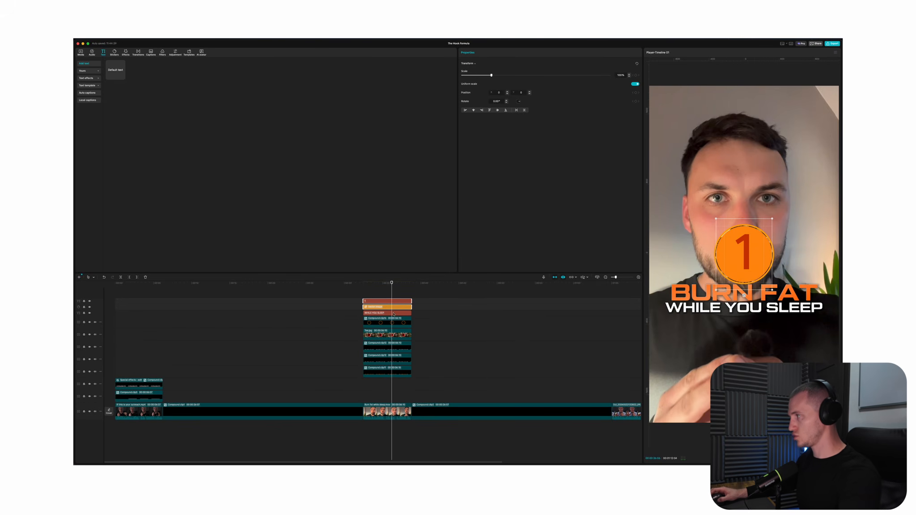
key("alt+g")
Shrink the number 1 badge and position it on the upper-left edge of the tea image's orange ring
scroll(835, 176, "down", 3)
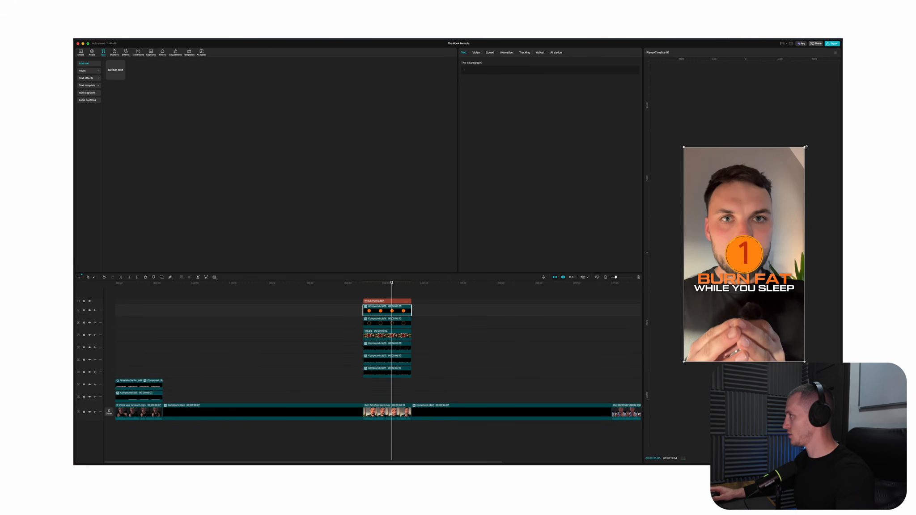
left_click(824, 188)
scroll(824, 188, "up", 5)
left_click_drag(806, 147, 735, 221)
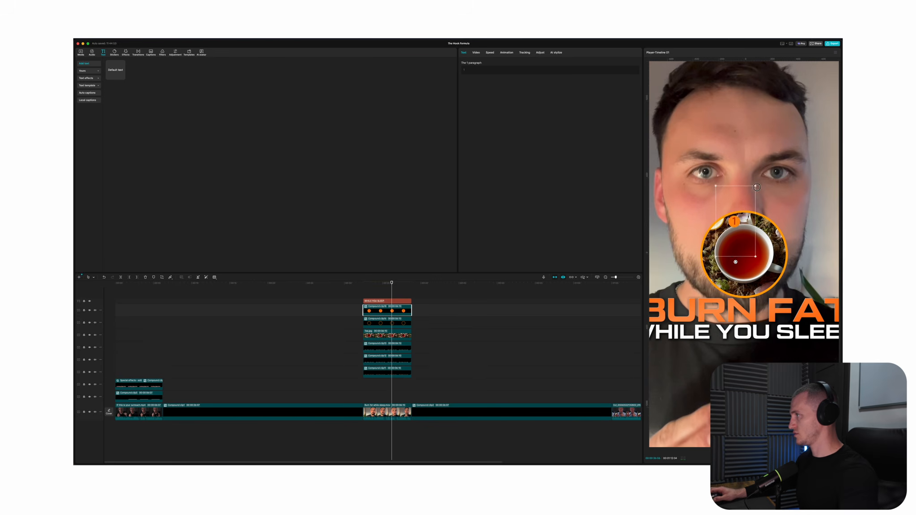
left_click_drag(756, 187, 742, 190)
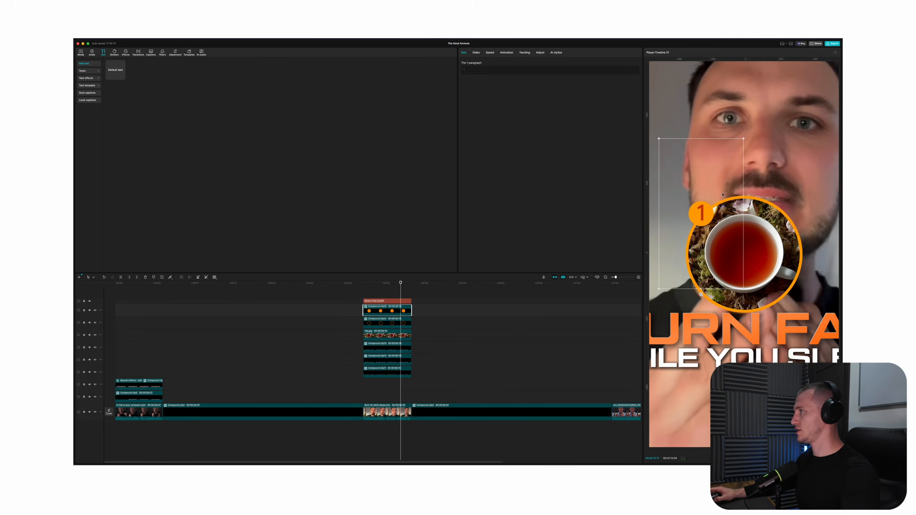
scroll(674, 315, "up", 3)
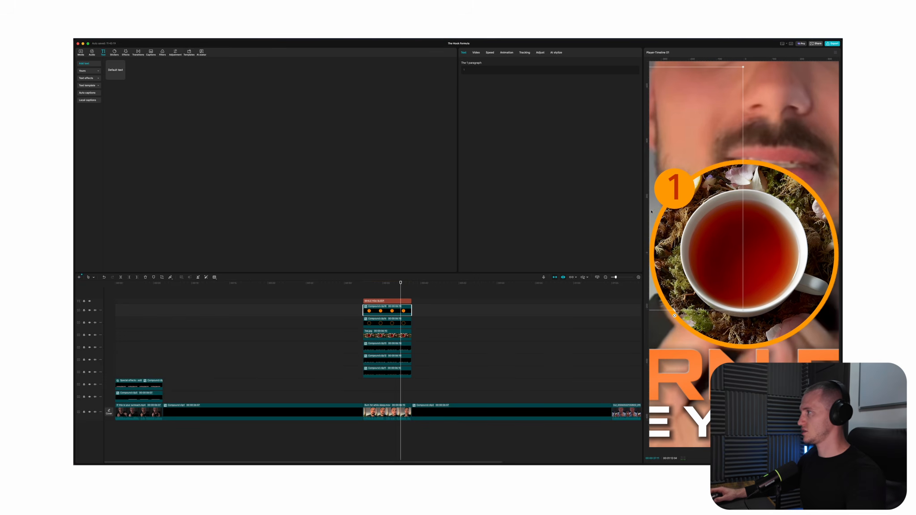
left_click_drag(673, 188, 676, 190)
scroll(689, 201, "down", 5)
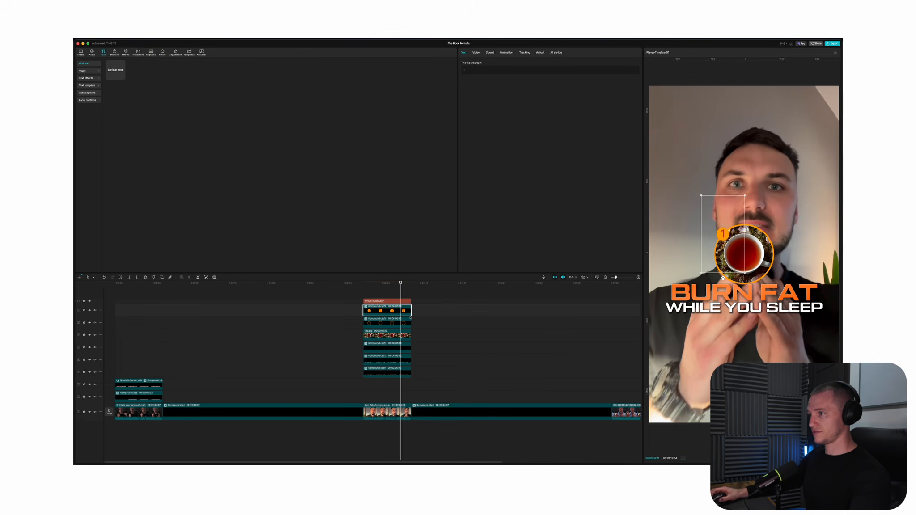
Combine the badge, ring and tea image into one compound clip, then shrink and place it beneath the WHILE YOU SLEEP text
left_click_drag(421, 310, 400, 335)
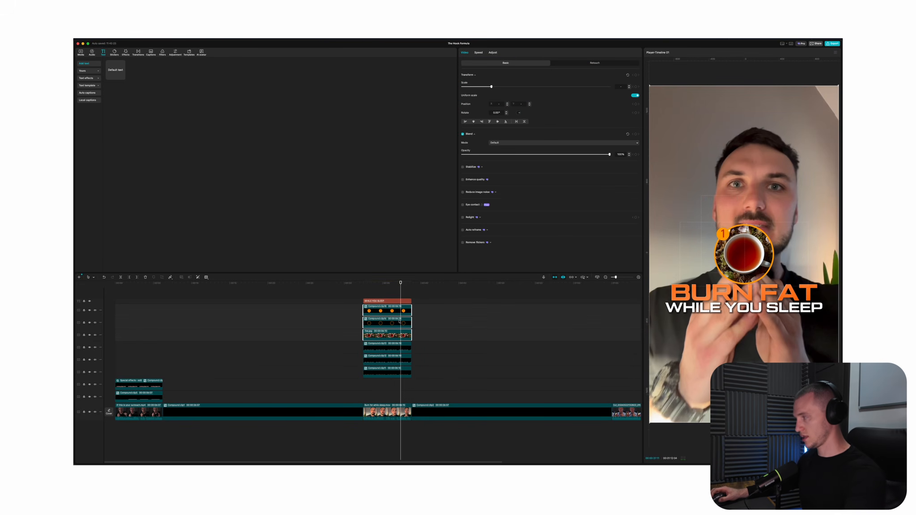
key("alt+g")
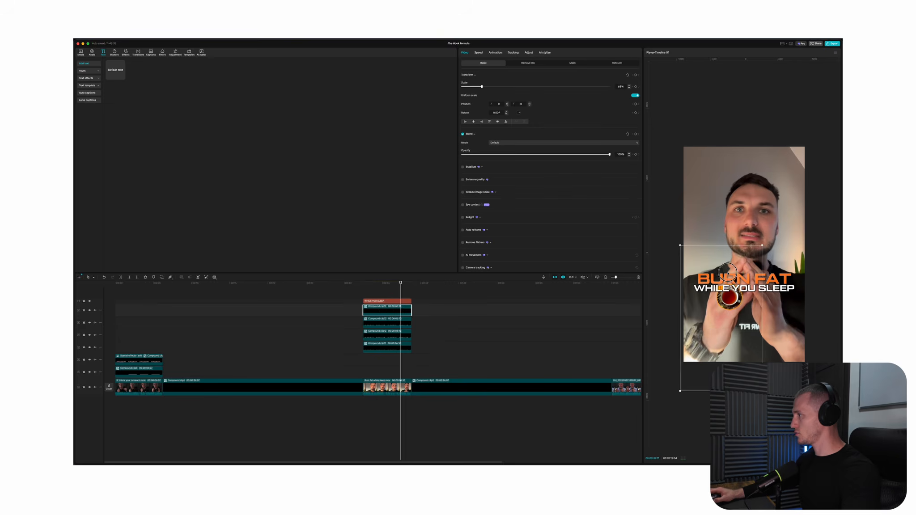
mouse_move(731, 273)
left_mouse_down()
mouse_move(720, 258)
mouse_move(741, 250)
mouse_move(724, 264)
left_mouse_up()
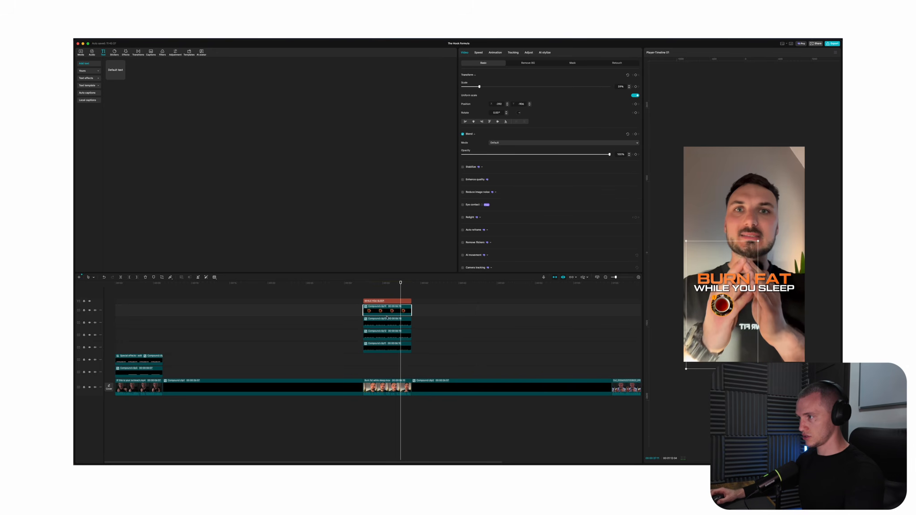
Duplicate the tea graphic onto a track above the original, aligned to the same clip, and place the copy to its right
key("super+c")
key("super+v")
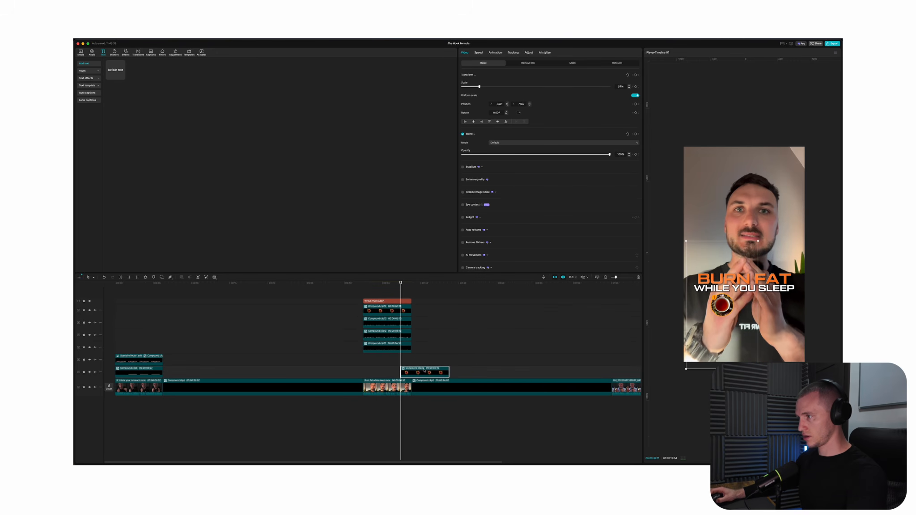
left_click_drag(429, 373, 391, 311)
left_click_drag(723, 306, 748, 306)
Replace the tea image inside the duplicated graphic with the kiwi image and fit its circular mask to the orange ring
double_click(389, 310)
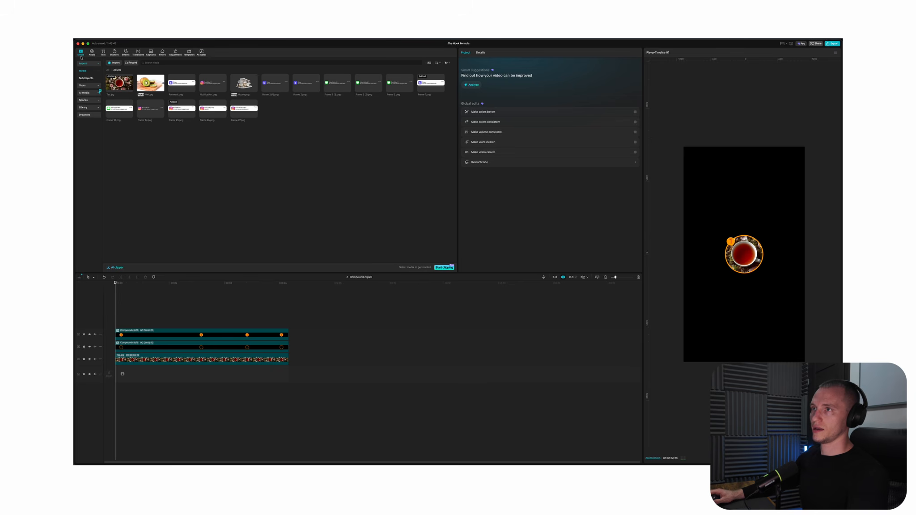
left_click(185, 358)
left_click_drag(150, 85, 204, 359)
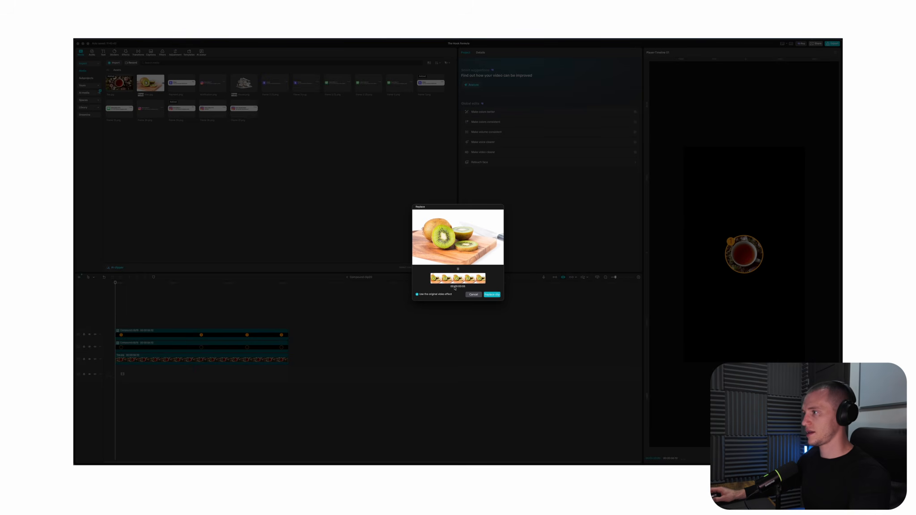
left_click(491, 294)
left_click(744, 239)
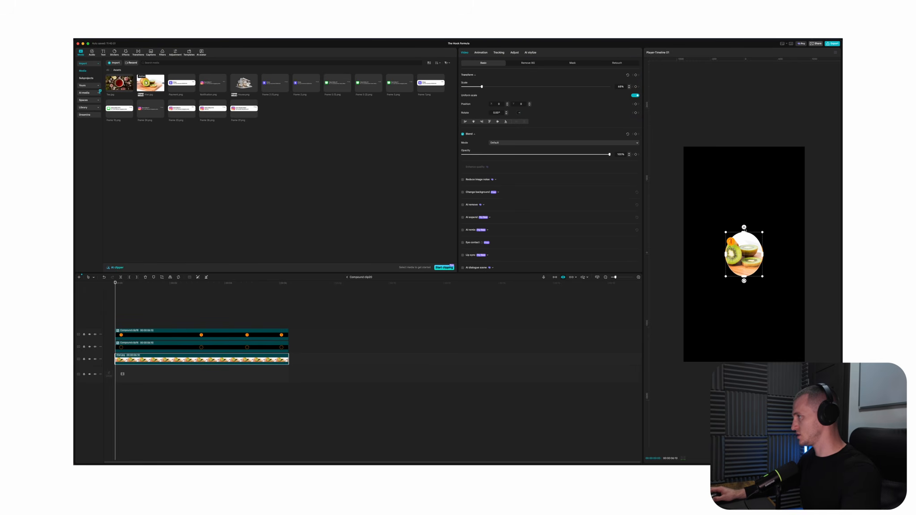
left_click_drag(745, 230, 744, 234)
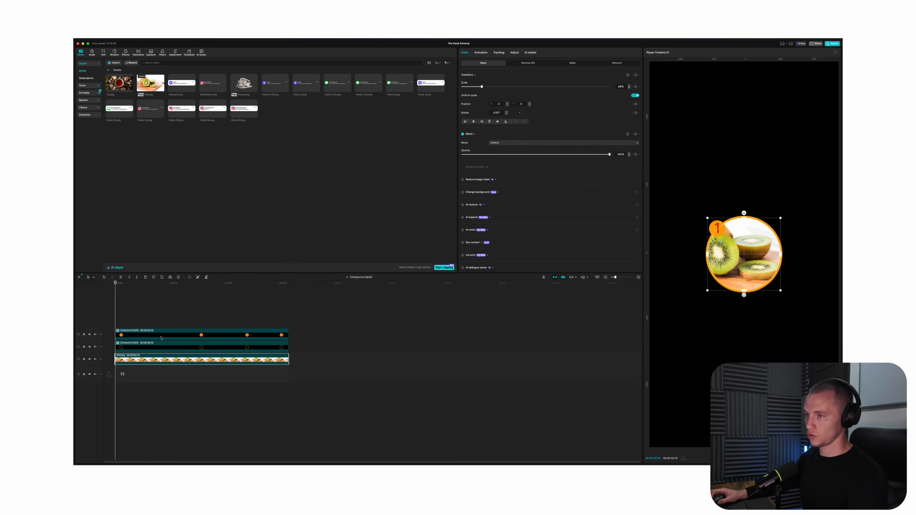
Change the kiwi graphic's badge number to 2 and position the graphic close beside the tea graphic
left_click(161, 337)
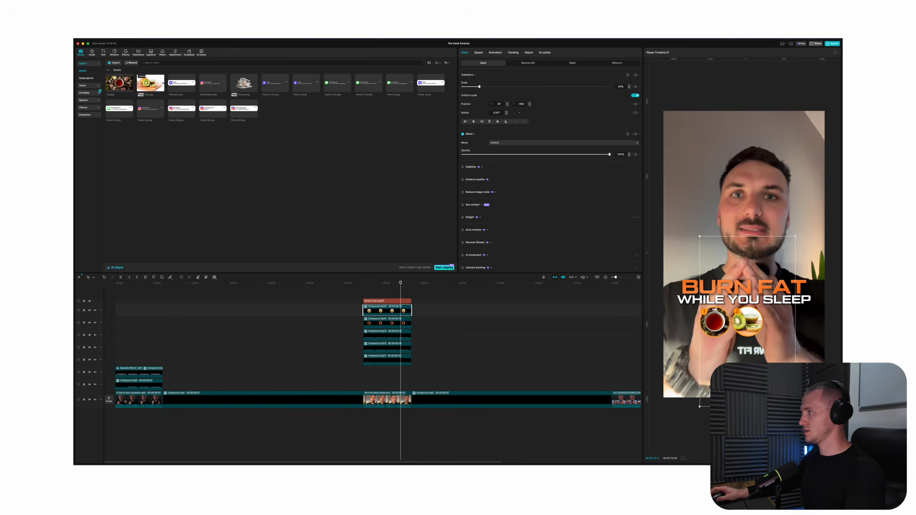
scroll(763, 328, "up", 2)
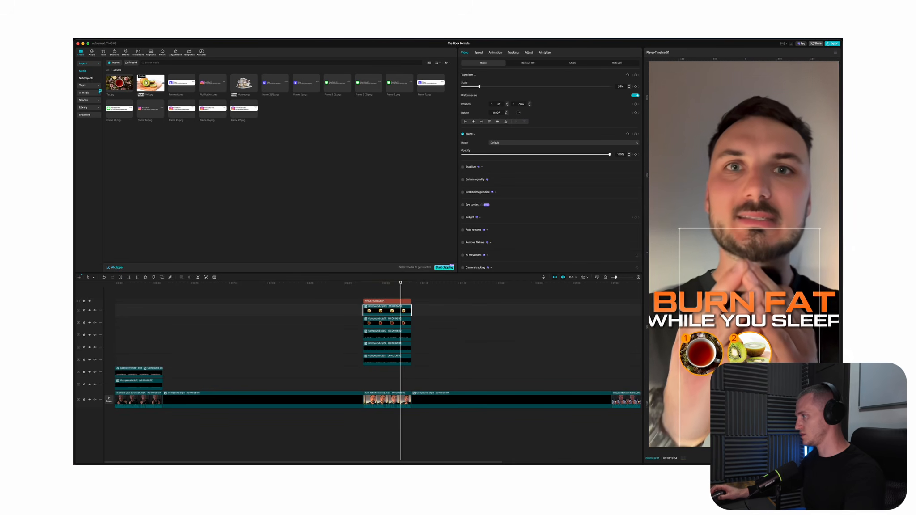
scroll(756, 333, "down", 2)
scroll(745, 339, "right", 1)
scroll(738, 343, "down", 2)
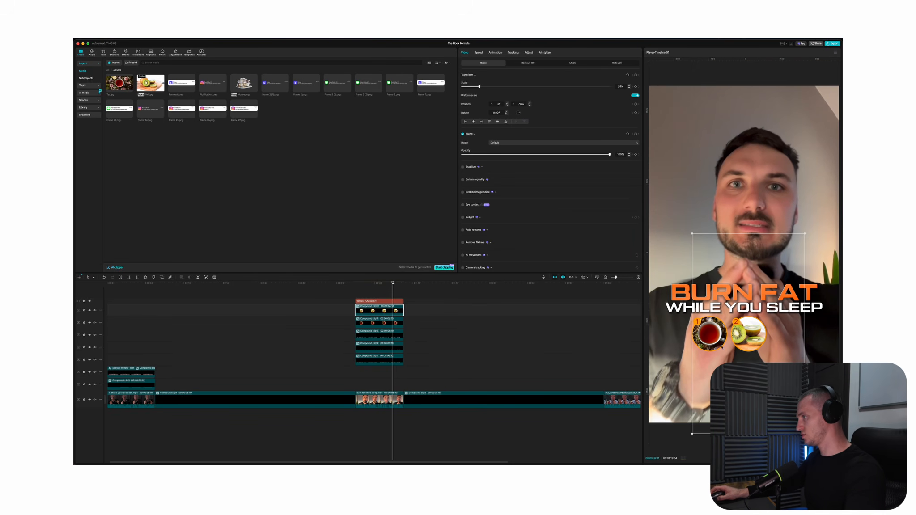
scroll(721, 347, "down", 1)
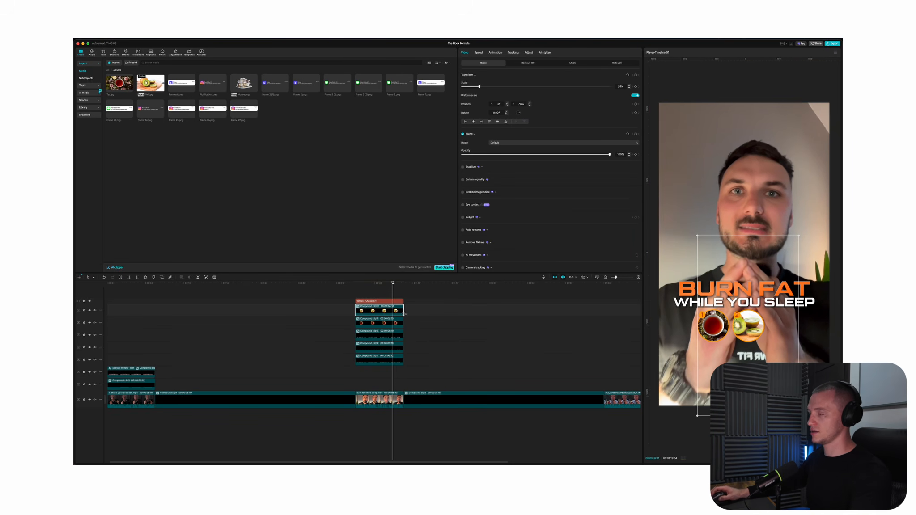
Add a blank text clip above the title, stretch it over the whole clip, and raise its font size to the maximum
left_click(376, 291)
scroll(728, 173, "down", 1)
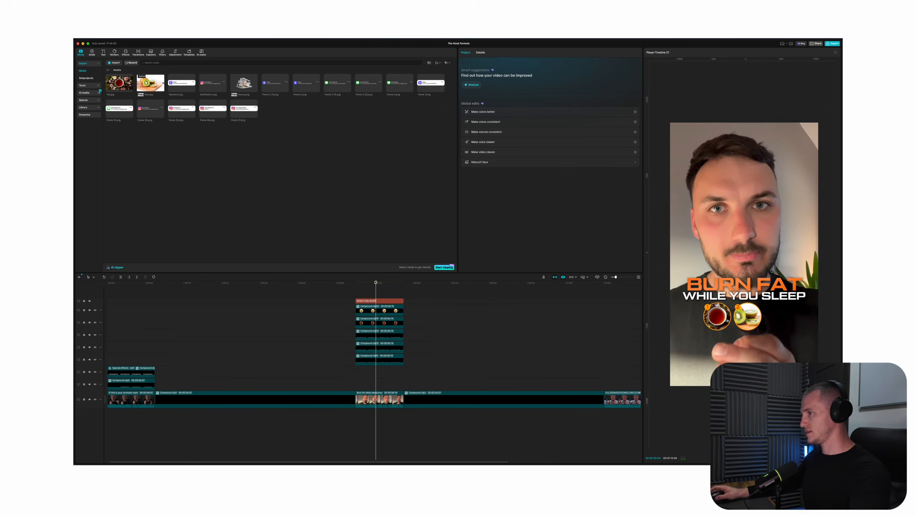
left_click(103, 52)
left_click(124, 75)
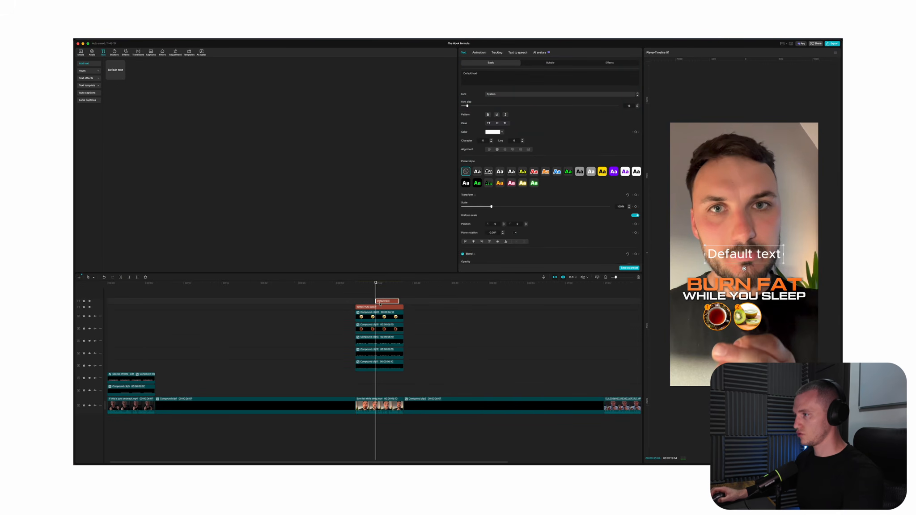
left_click_drag(376, 301, 402, 301)
left_click(490, 78)
key("super+a")
key("BackSpace")
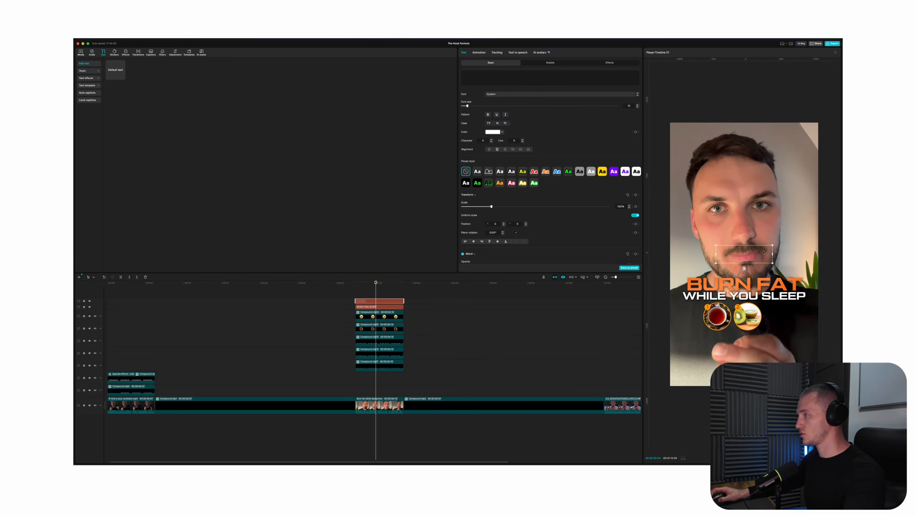
left_click_drag(468, 106, 695, 108)
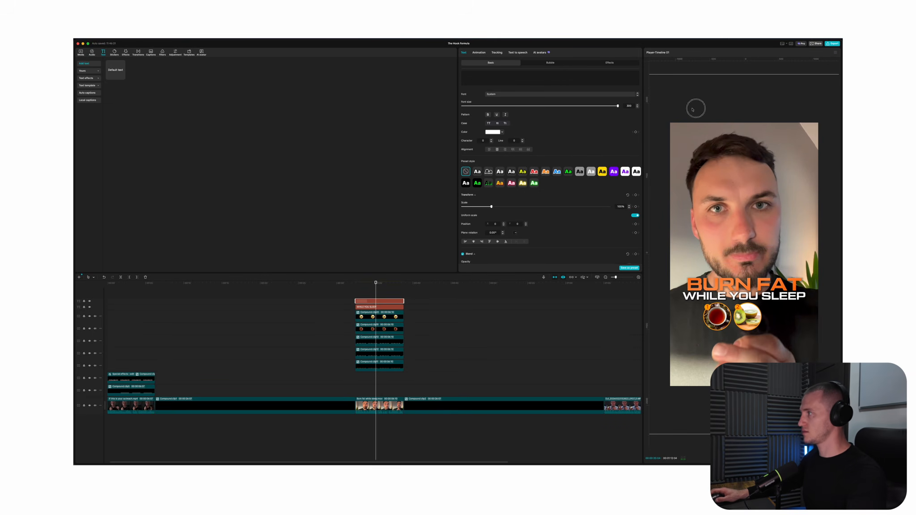
Give the blank text a black background, turn it into a compound clip, and layer it behind the title and graphics
scroll(555, 152, "down", 5)
left_click(462, 172)
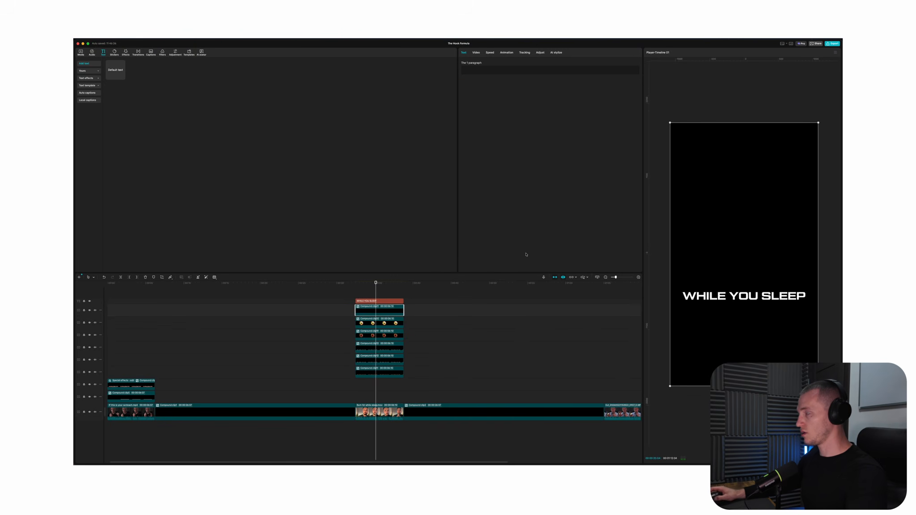
left_click(479, 56)
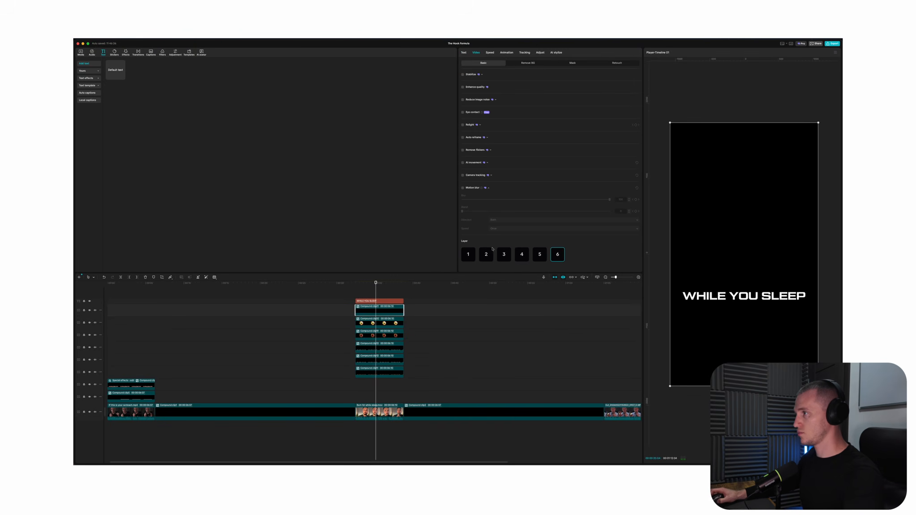
left_click(482, 259)
Apply a split mask to the black layer, inverted and strongly feathered so it fades up to the title, and preview the clip
left_click(574, 63)
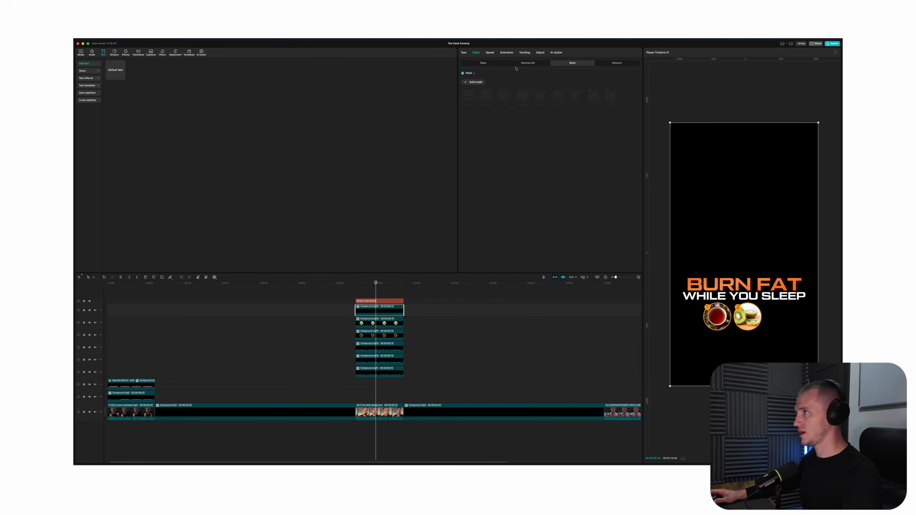
left_click(475, 82)
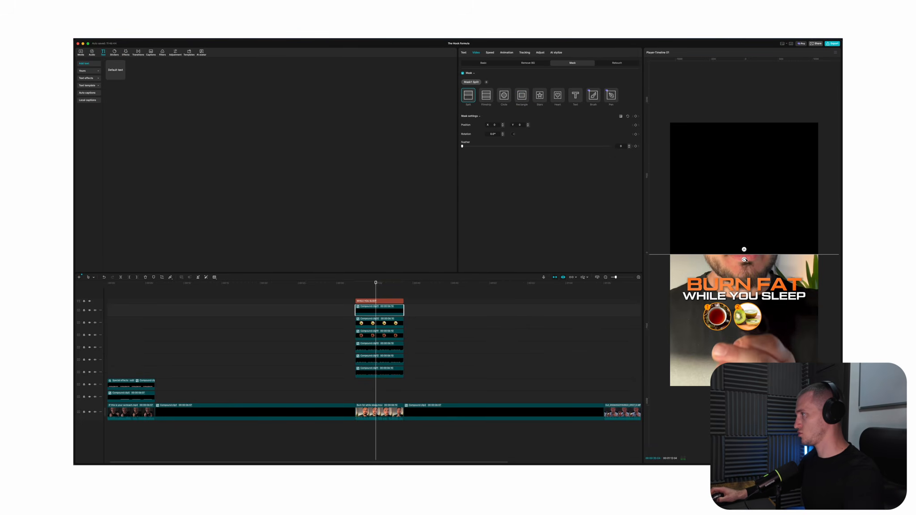
left_click_drag(744, 259, 761, 302)
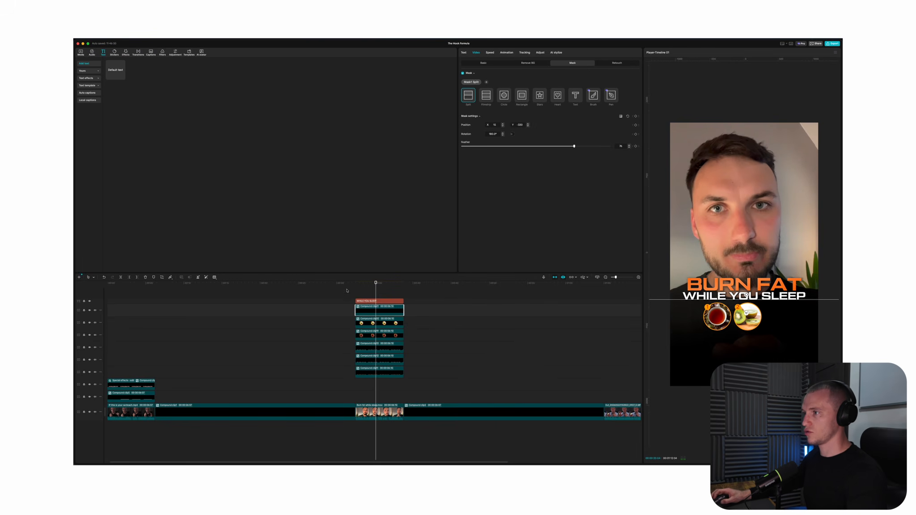
left_click(358, 297)
key("space")
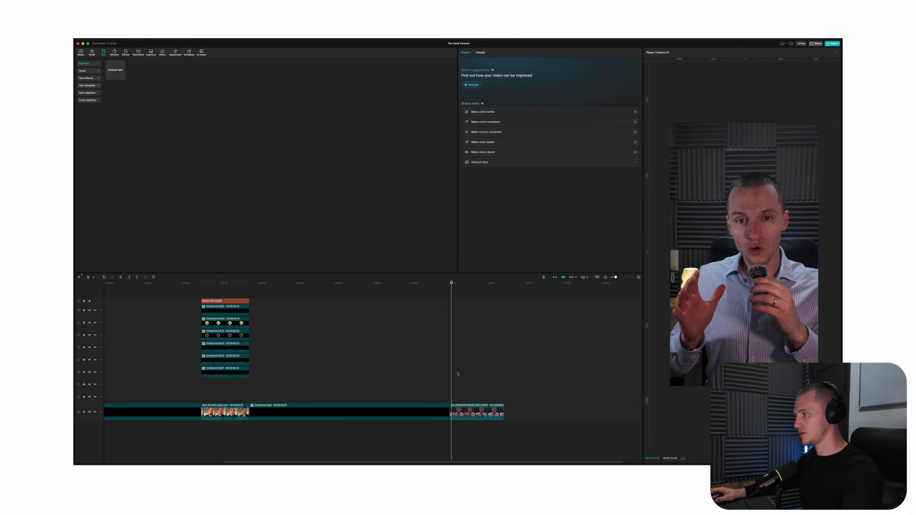
Play through the last talking-head clip on the timeline from its beginning
left_click(453, 372)
left_click(450, 373)
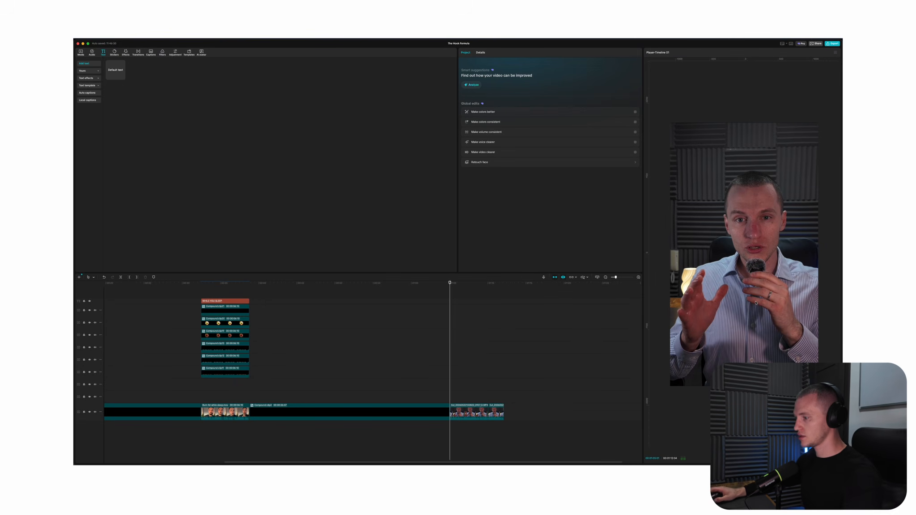
left_click(454, 350)
left_click(452, 350)
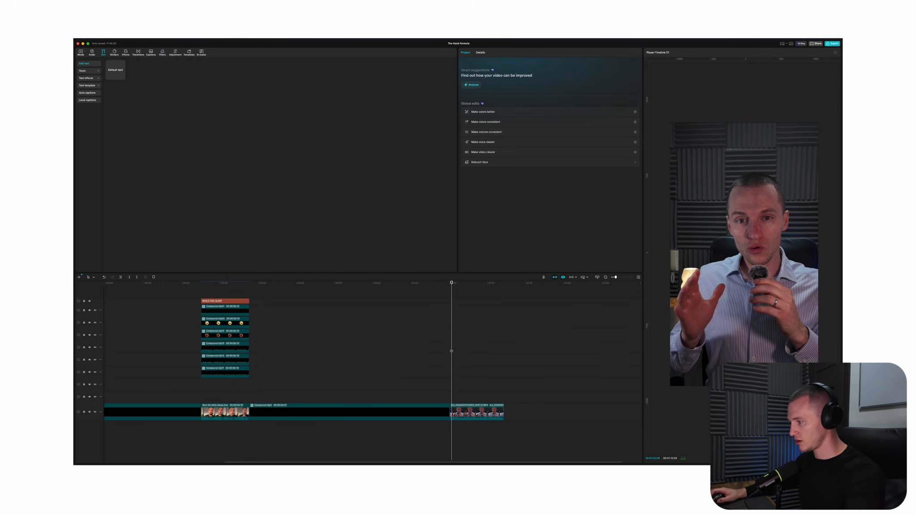
left_click_drag(452, 349, 449, 349)
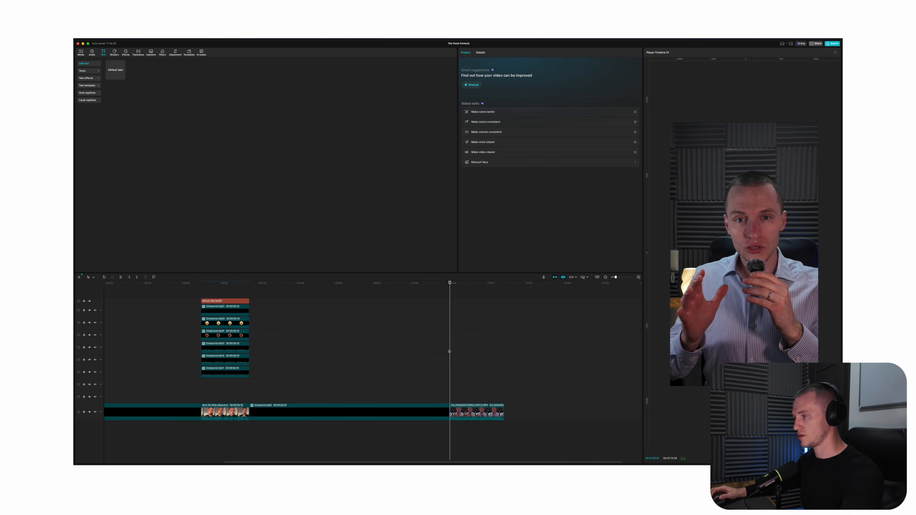
key("space")
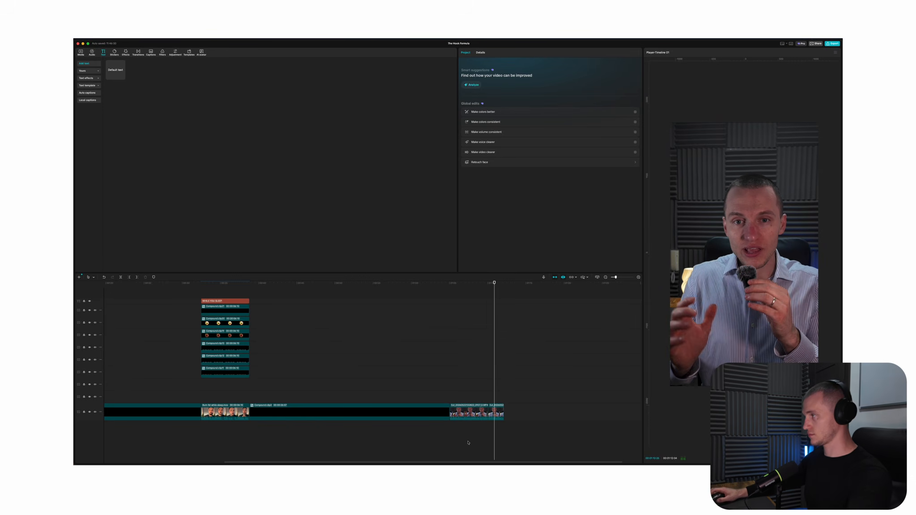
Place the house image above the last talking-head clip for its full length and shrink it between the speaker's hands
scroll(488, 389, "left", 2)
left_click_drag(499, 383, 480, 382)
left_click(80, 52)
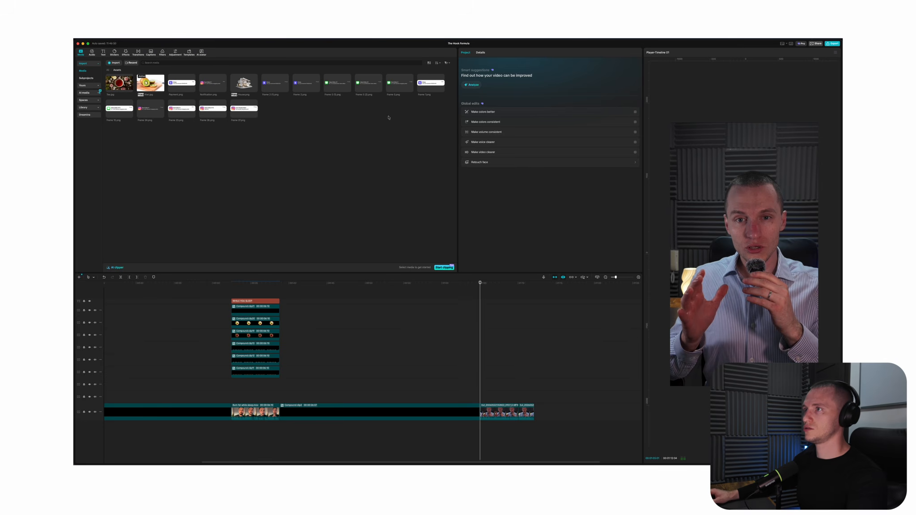
left_click_drag(252, 96, 534, 397)
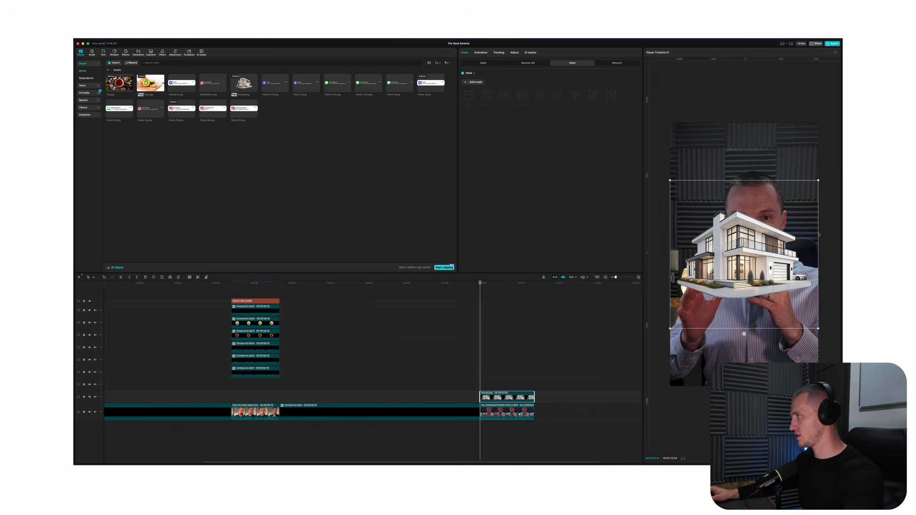
left_click_drag(819, 180, 764, 290)
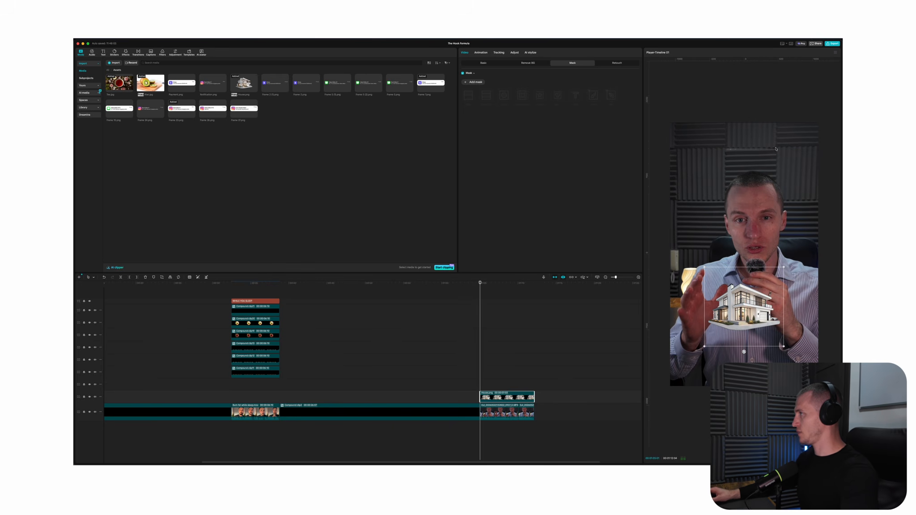
Combine the two last talking-head clips into a compound clip, then enlarge it slightly and reposition the speaker in the frame
left_click(528, 412)
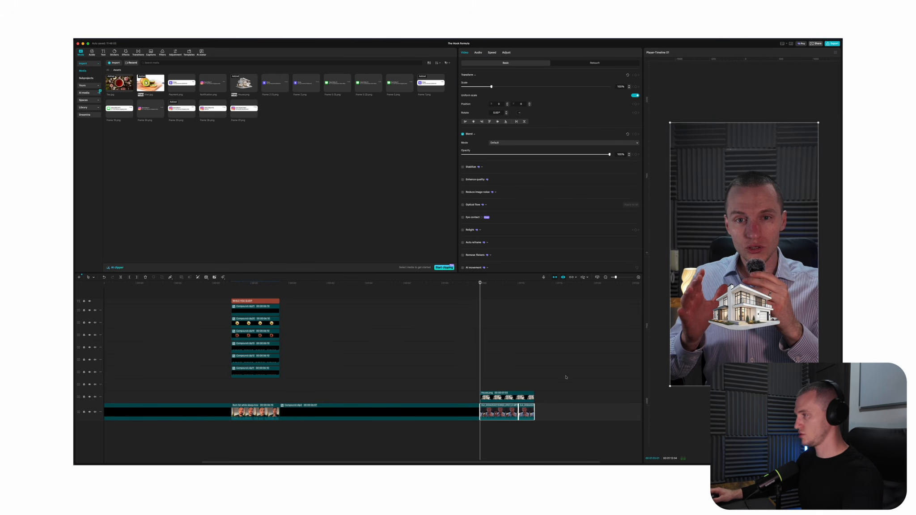
key("alt+g")
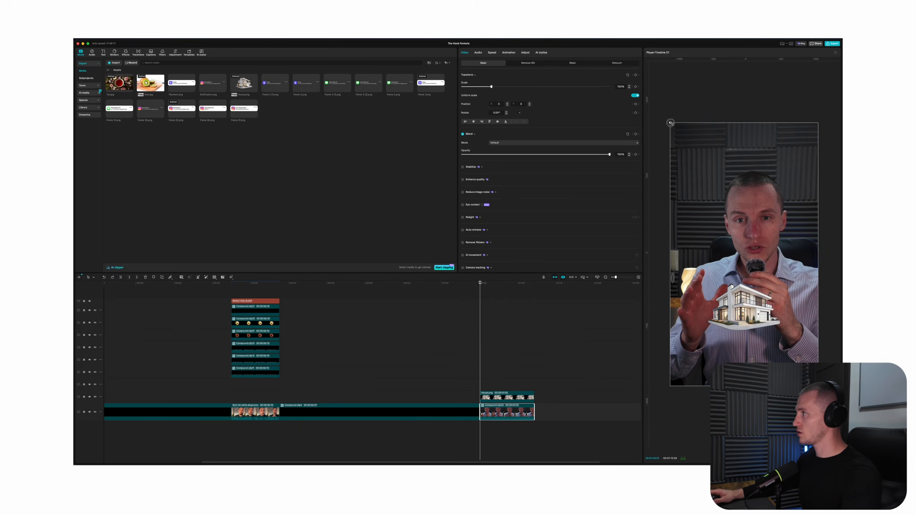
left_click_drag(671, 123, 654, 94)
left_click(825, 194)
left_click_drag(784, 215, 764, 211)
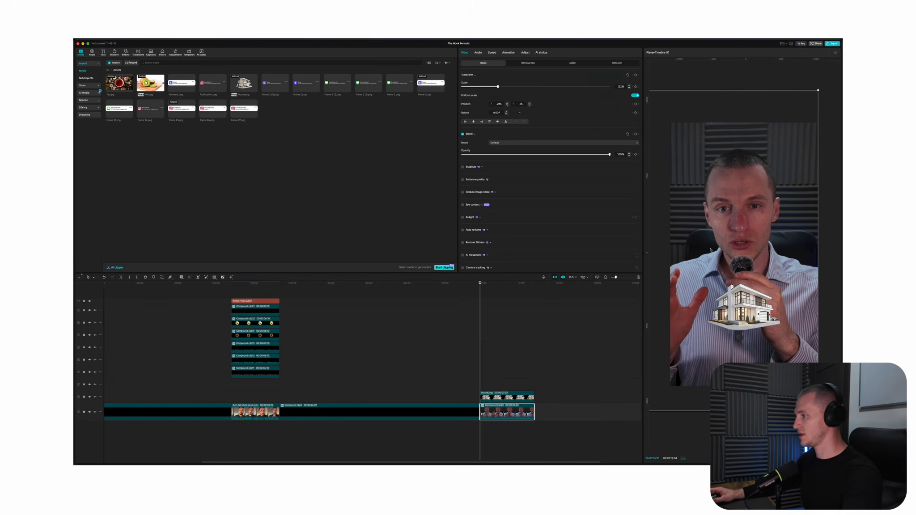
Keyframe the house image's scale to grow from the minimum at its start to its placed size, and preview the animation
left_click(476, 385)
left_click_drag(476, 385, 480, 386)
left_click(486, 395)
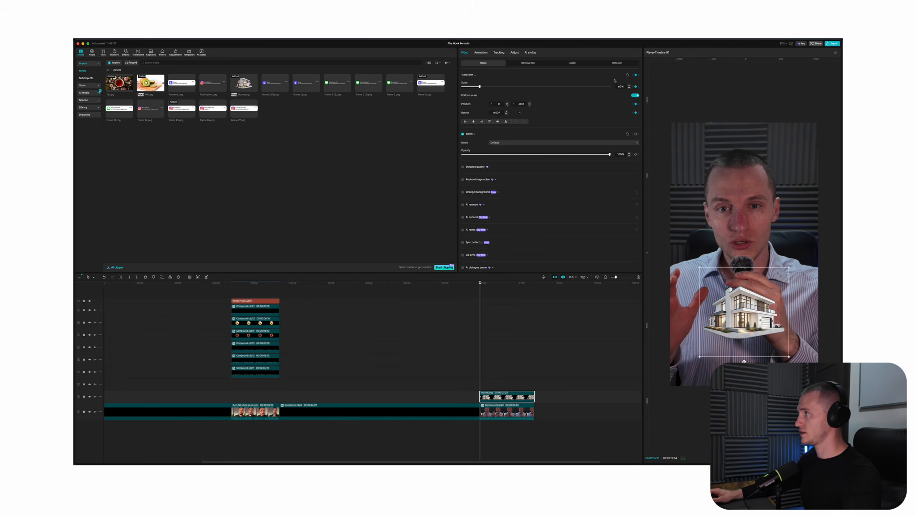
left_click_drag(479, 87, 462, 87)
key("space")
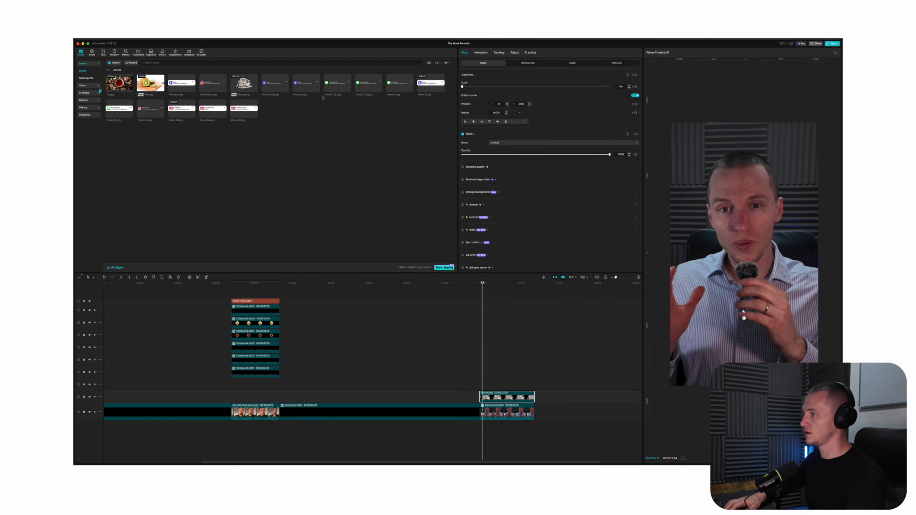
left_click(481, 86)
key("alt+k")
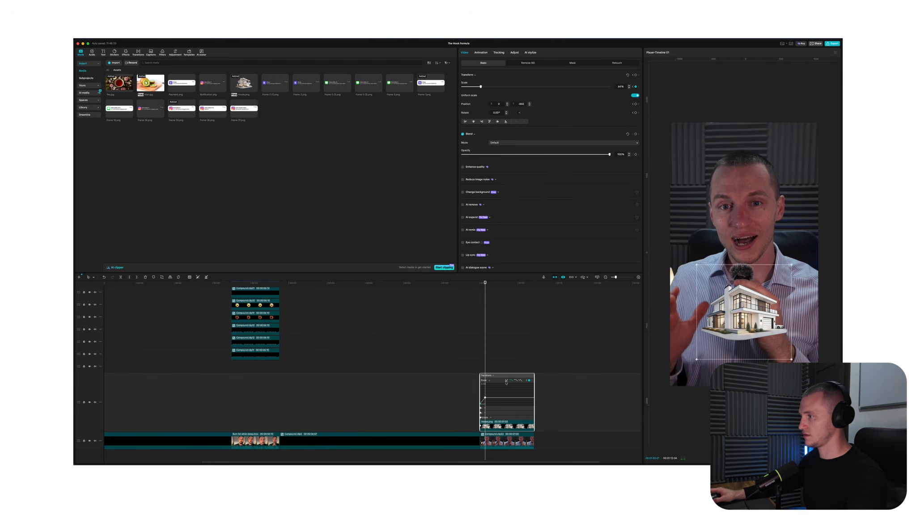
left_click(479, 428)
key("space")
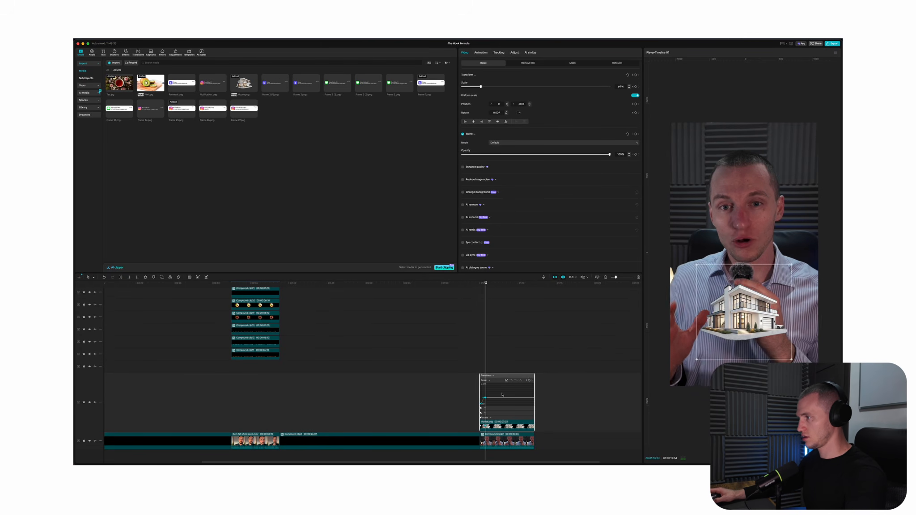
Add a custom shape spanning the whole house clip and draw an orange angled callout line from the house's base
scroll(505, 394, "up", 5)
key("space")
left_click_drag(438, 398, 416, 399)
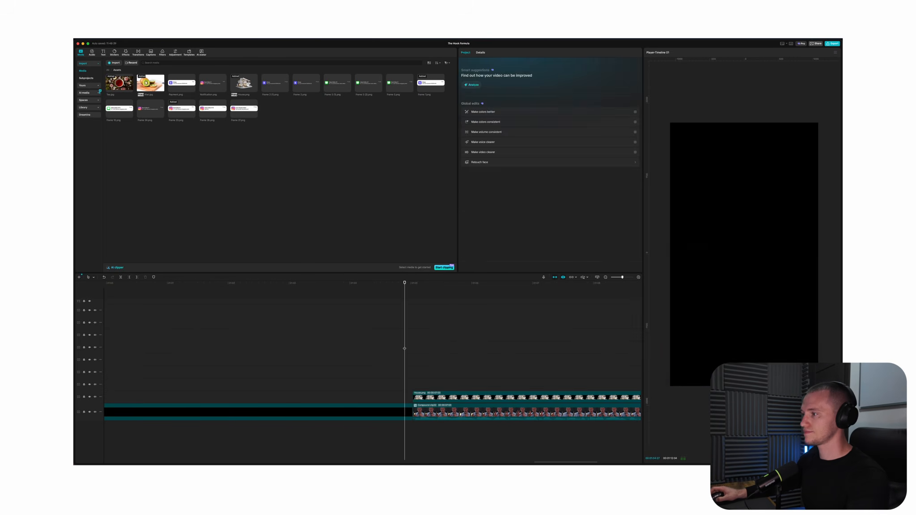
left_click(114, 52)
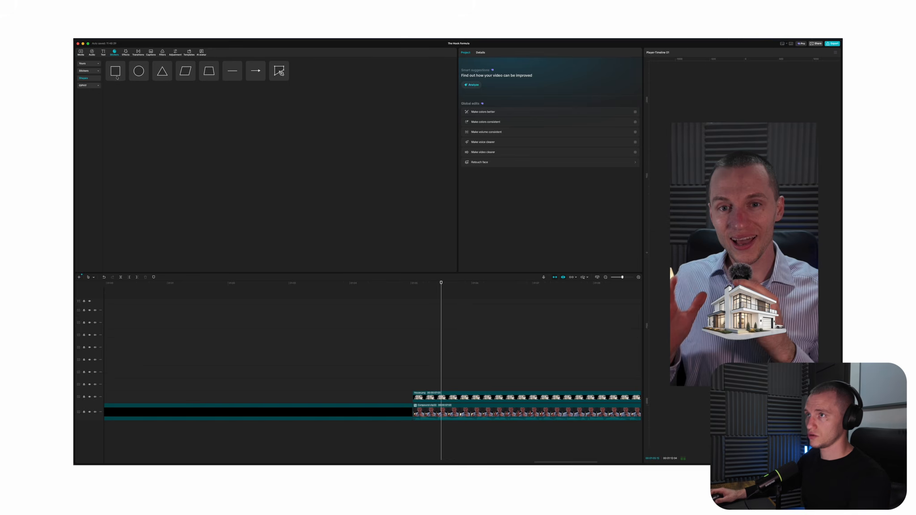
left_click(284, 79)
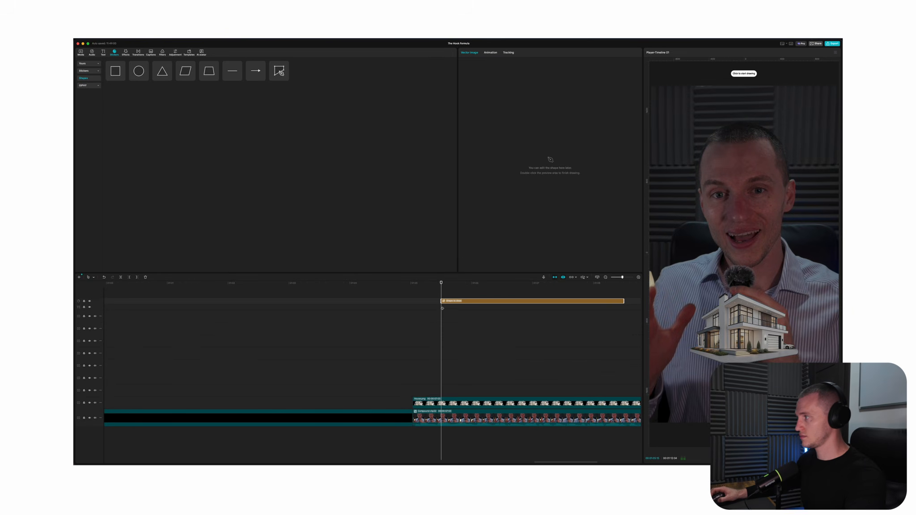
scroll(442, 308, "down", 3)
left_click_drag(441, 301, 428, 301)
left_click_drag(526, 301, 629, 302)
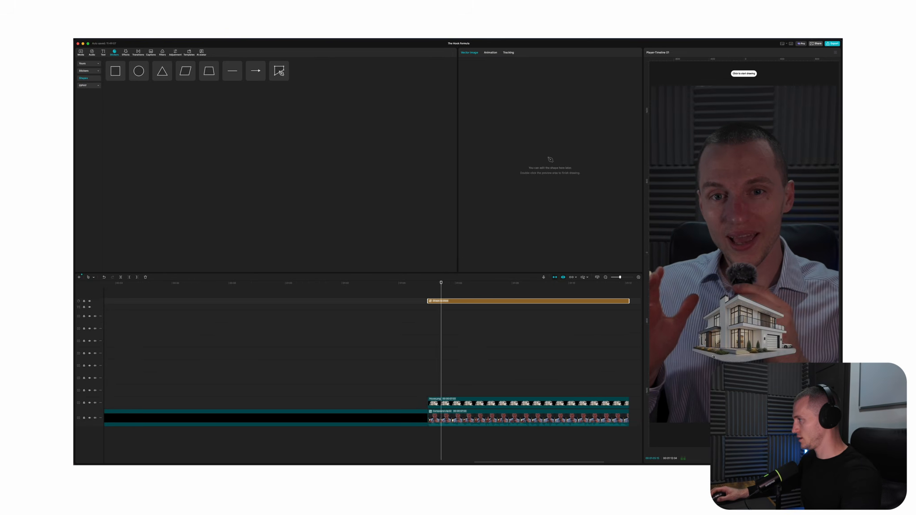
left_click(689, 383)
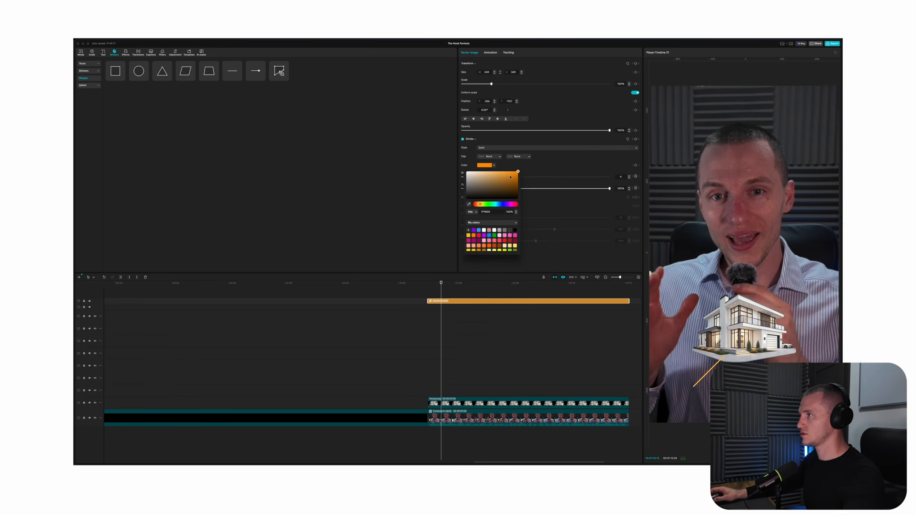
left_click(495, 166)
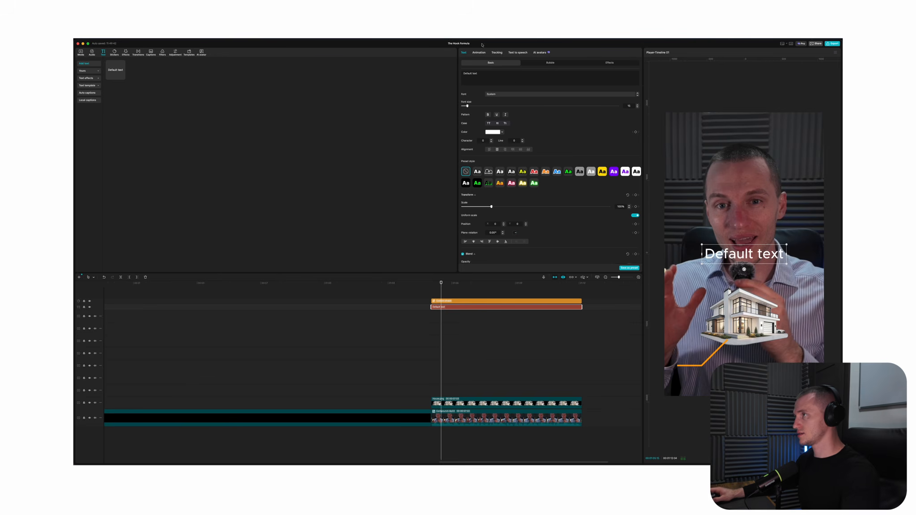
Set the new text to "Deck", shrink it, and place it on the horizontal end of the orange callout line
key("super+a")
type("Deck")
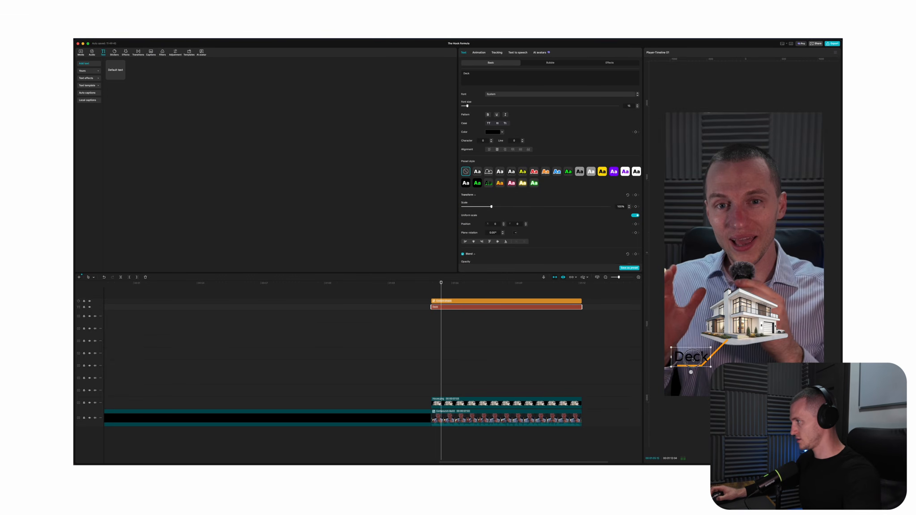
left_click_drag(693, 357, 691, 360)
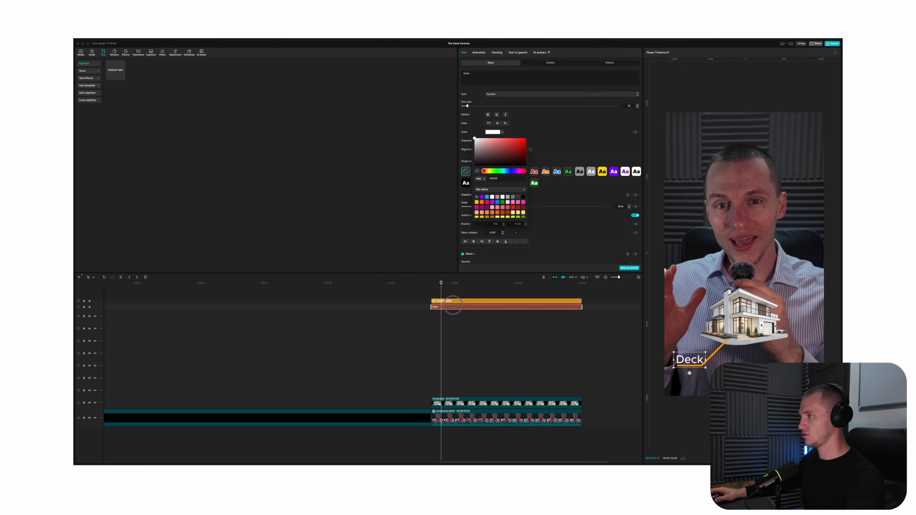
Make the "Deck" text a compound clip and apply a mosaic effect to it, searching the video effects for "mosaic"
left_click(454, 306)
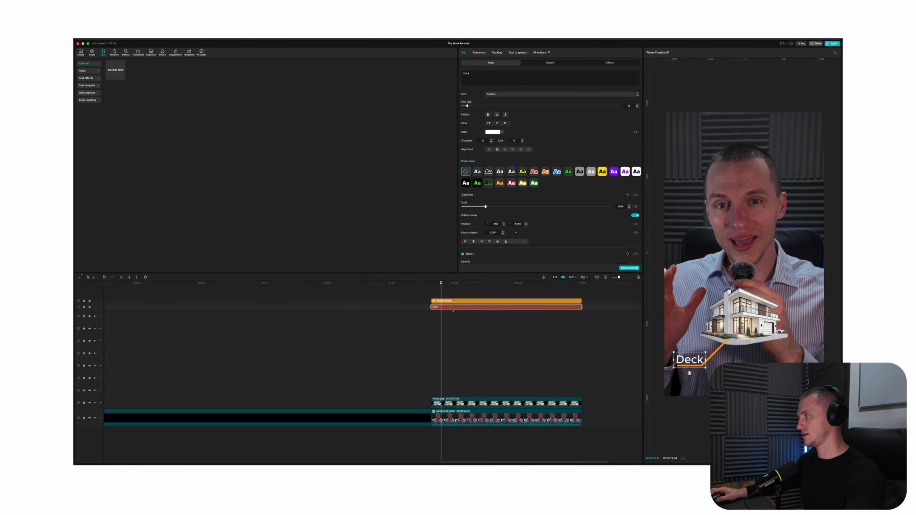
key("alt+g")
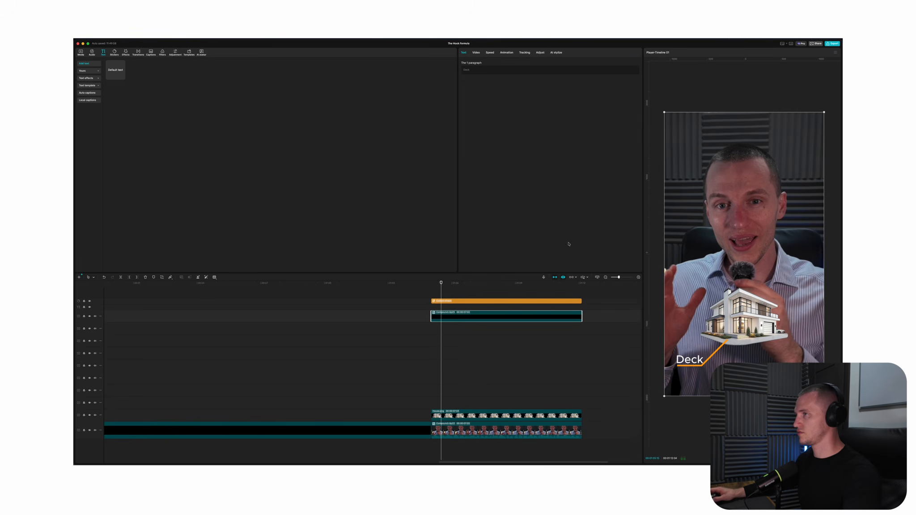
left_click(125, 52)
left_click(130, 63)
type("glow 2")
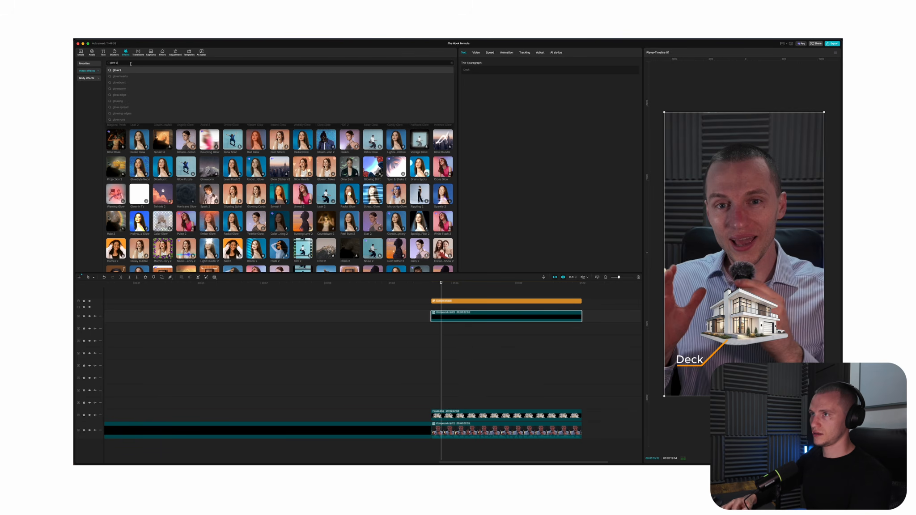
key("super+a")
type("kds")
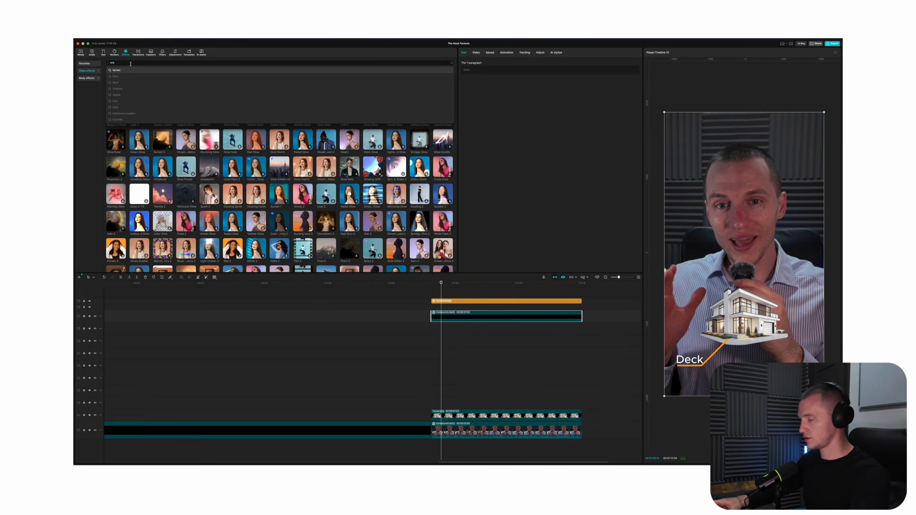
key("BackSpace")
key("BackSpace")
key("BackSpace")
type("mosaic")
key("Return")
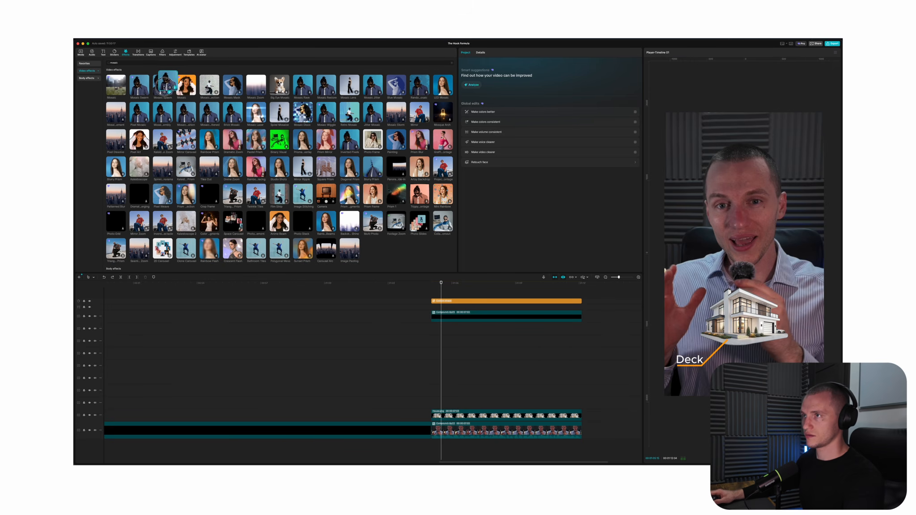
left_click_drag(167, 87, 447, 314)
left_click(450, 362)
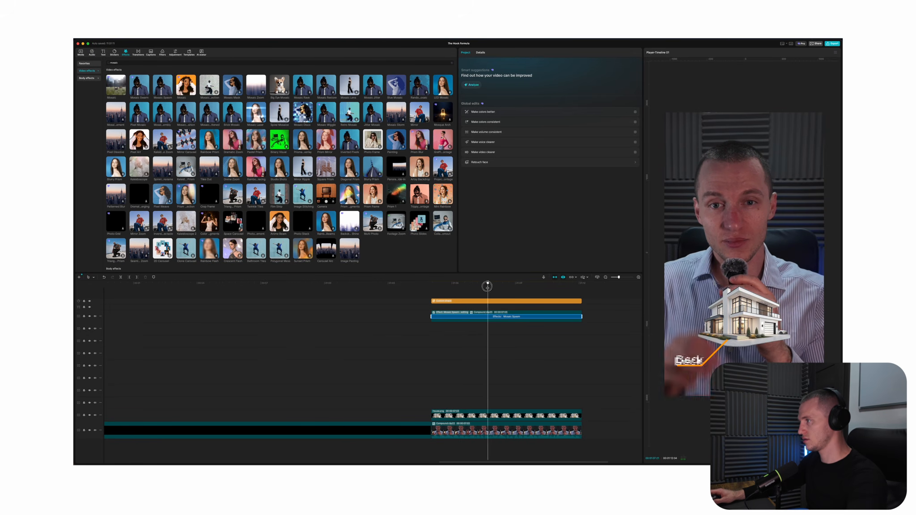
Freeze the "Deck" label at a frame where its letters are partly broken up, spanning the full house clip
left_click(484, 299)
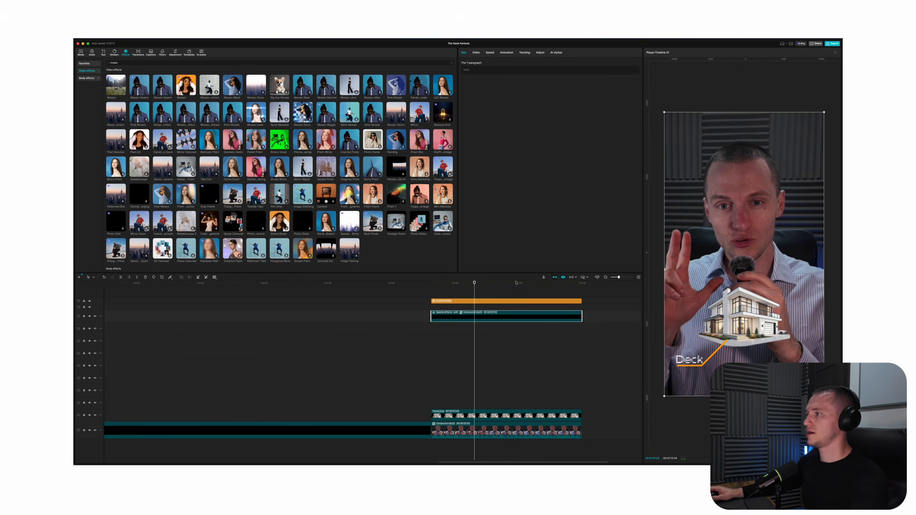
left_click(170, 278)
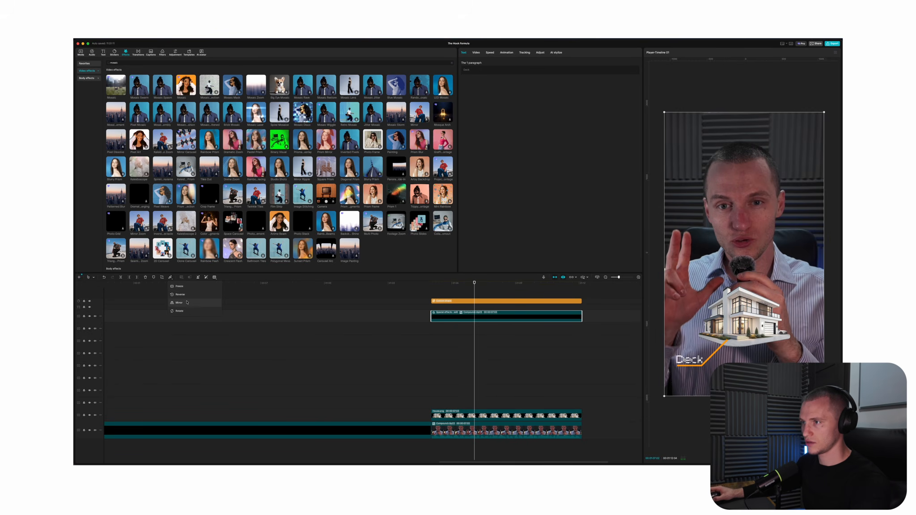
left_click(188, 287)
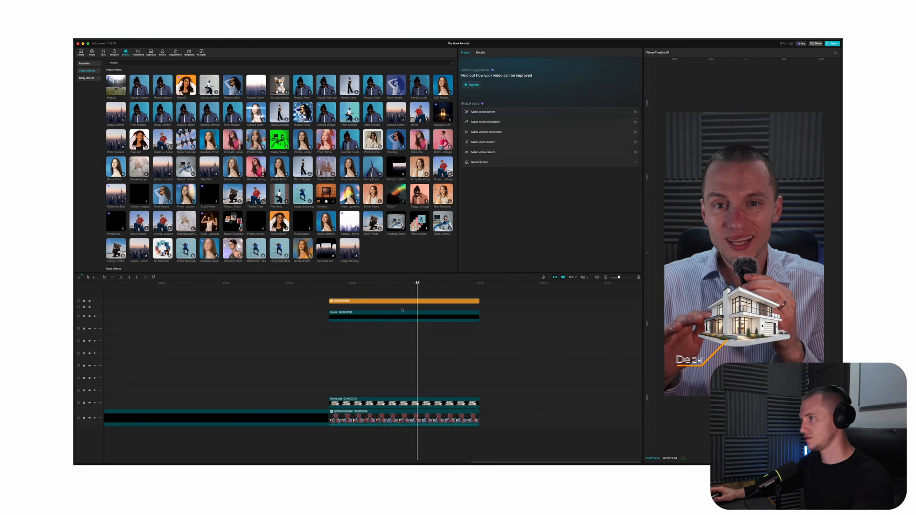
left_click(382, 314)
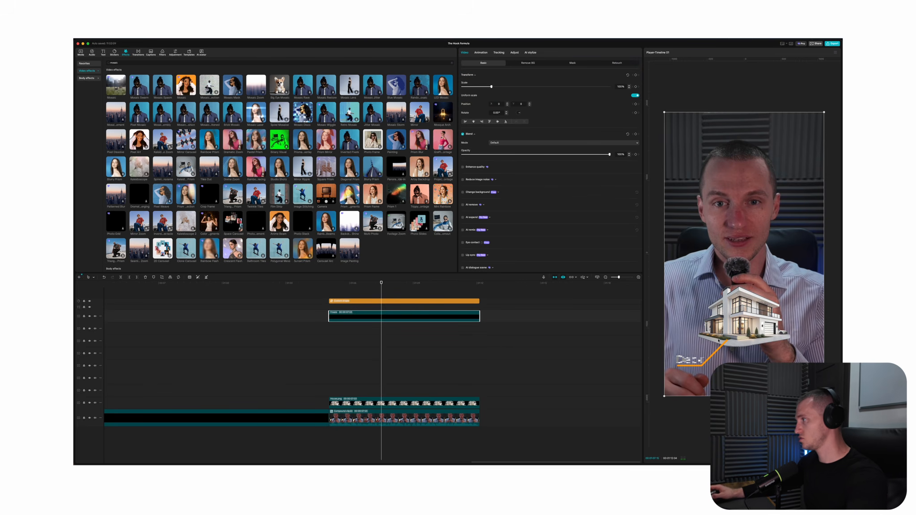
Duplicate the orange callout line, rotate the copy 180°, and place it running from the house's upper right
left_click(347, 303)
left_click_drag(347, 303, 347, 296)
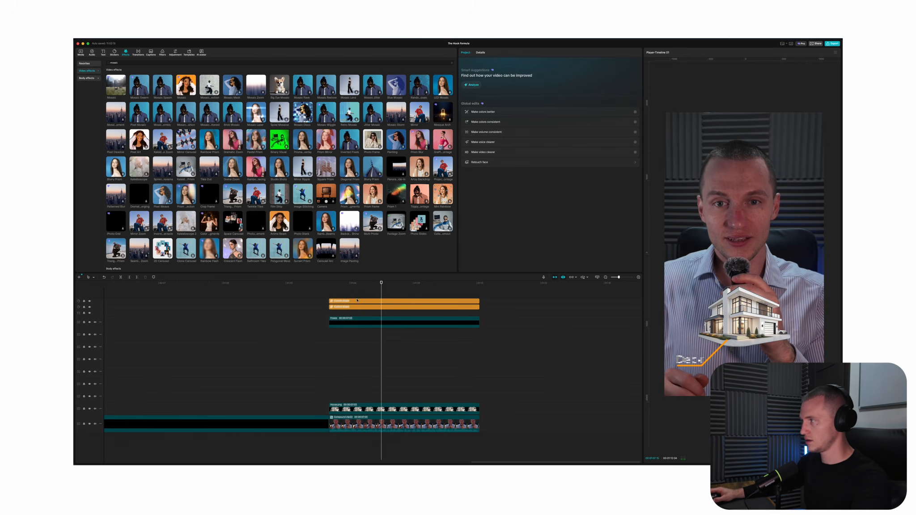
left_click(347, 301)
left_click_drag(726, 357, 739, 244)
left_click_drag(741, 311, 753, 314)
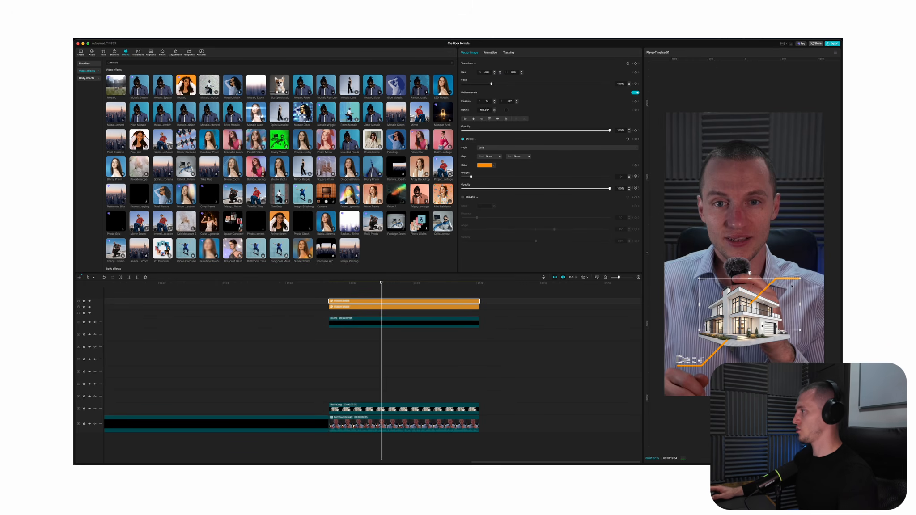
left_click_drag(728, 284, 732, 287)
Duplicate the frozen "Deck" label and place the copy on the upper-right callout line
left_click(363, 331)
left_click_drag(363, 333, 363, 337)
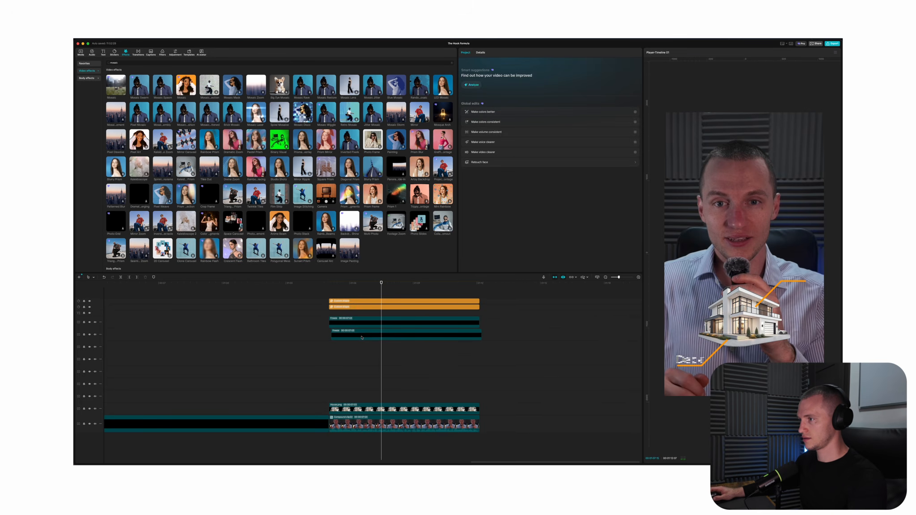
left_click(361, 337)
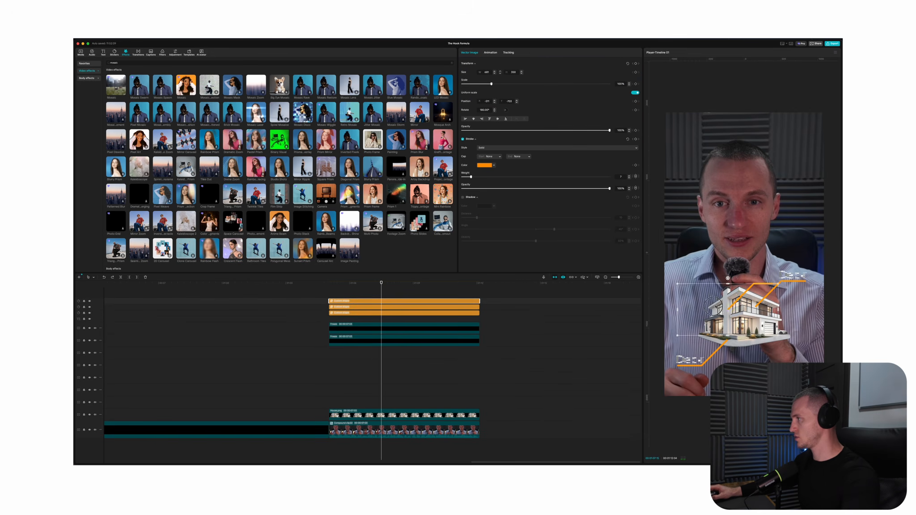
key("Delete")
key("super+z")
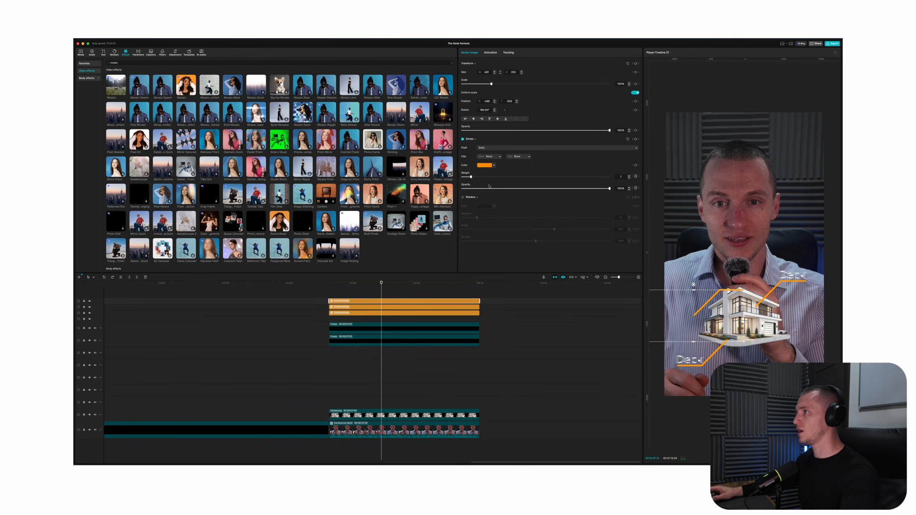
left_click_drag(709, 309, 705, 318)
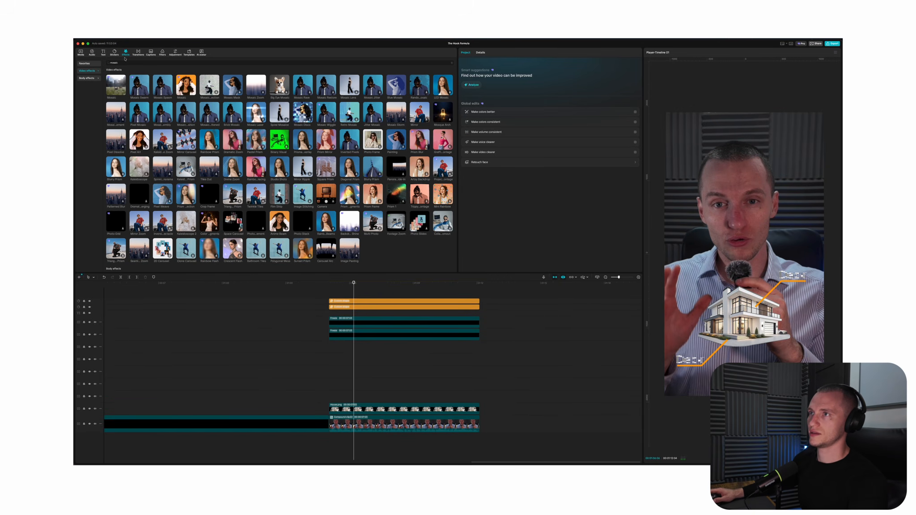
Draw a third angled callout line from the house's upper left, colour it orange, and extend it over the whole clip
left_click(114, 52)
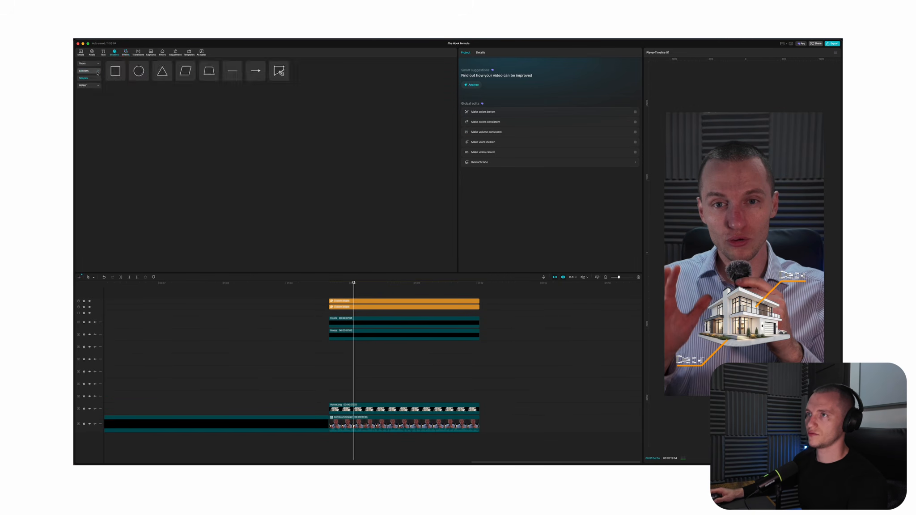
left_click(286, 78)
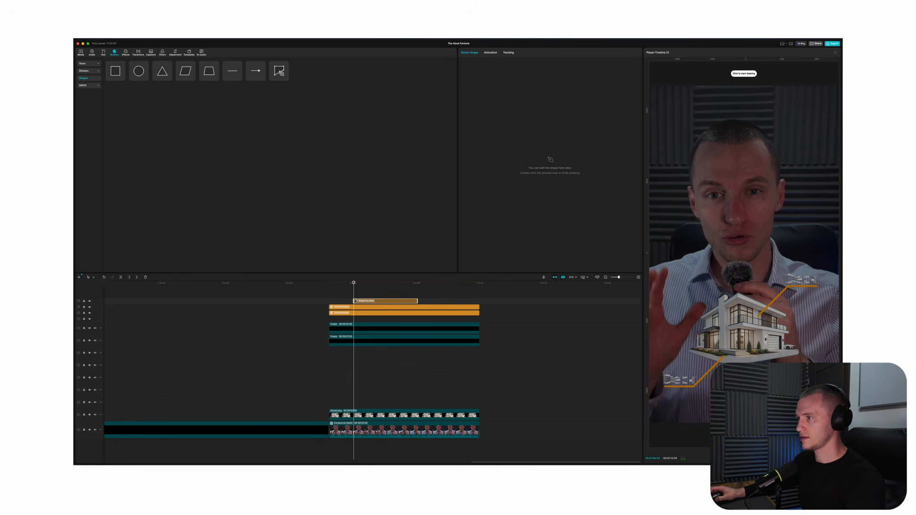
left_click(707, 303)
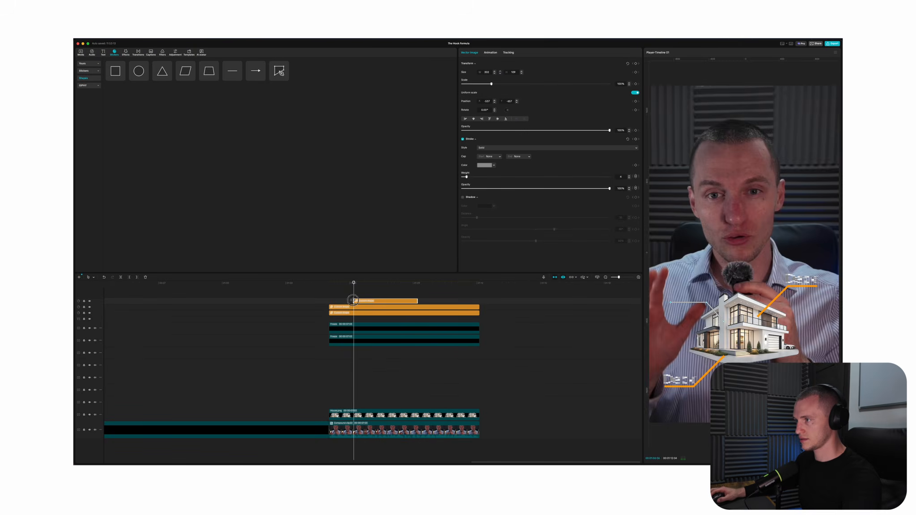
left_click_drag(353, 301, 328, 301)
left_click(375, 307)
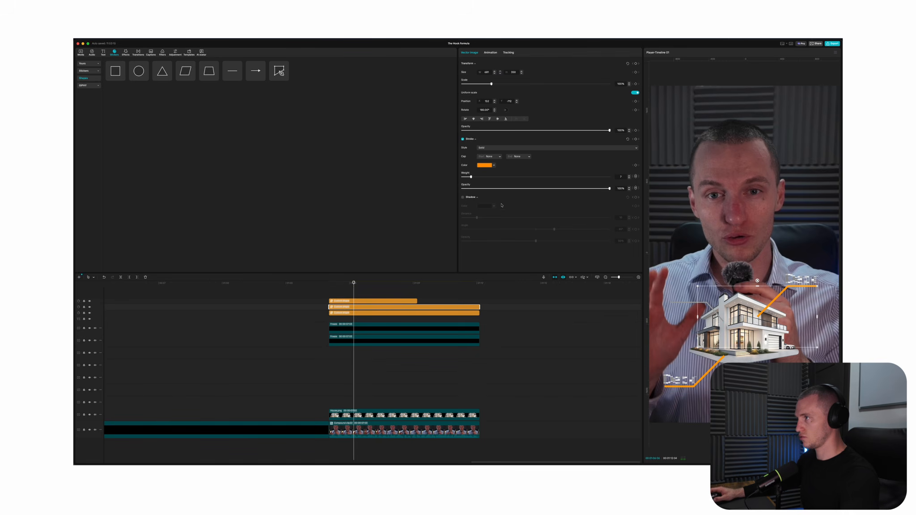
left_click(487, 165)
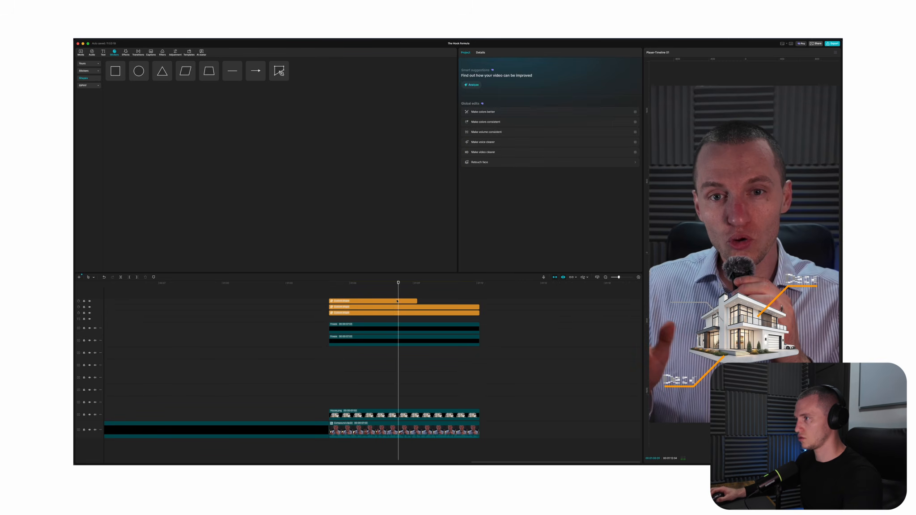
left_click_drag(417, 301, 479, 301)
Duplicate the frozen "Deck" label again and place the copy on the upper-left callout line
left_click_drag(365, 329, 363, 353)
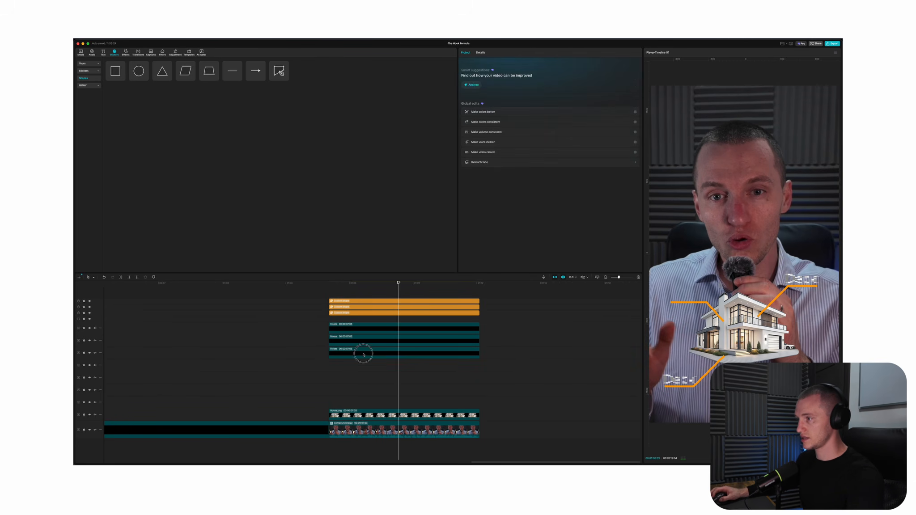
left_click(363, 355)
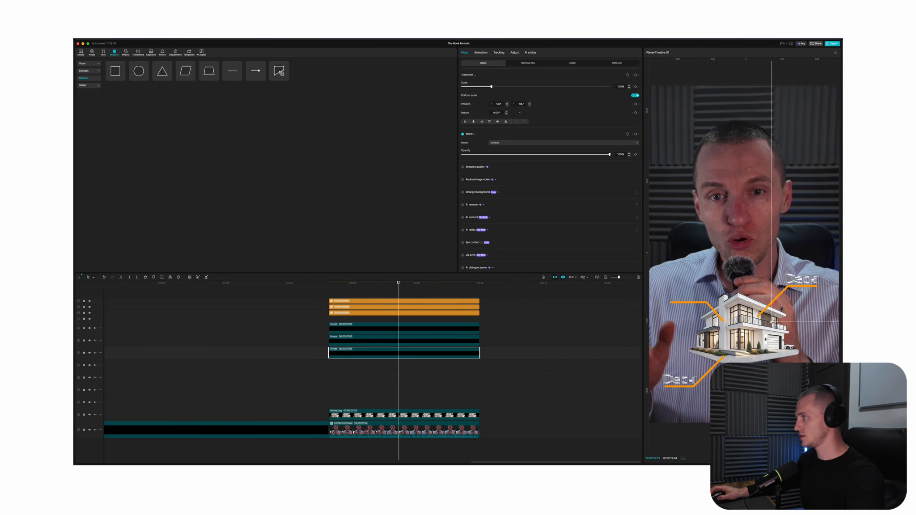
left_click_drag(798, 296, 688, 310)
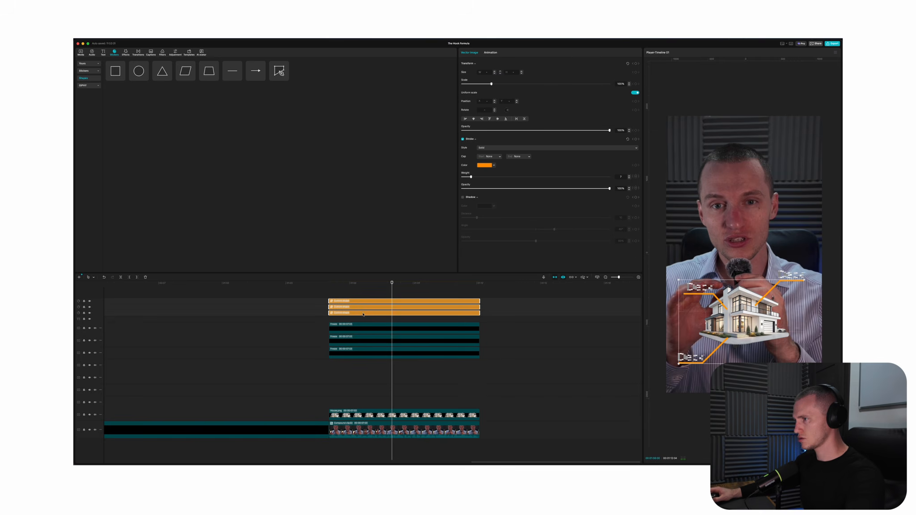
Combine the three callout lines into a compound clip and shift the lines and labels to start slightly after the house image
key("alt+g")
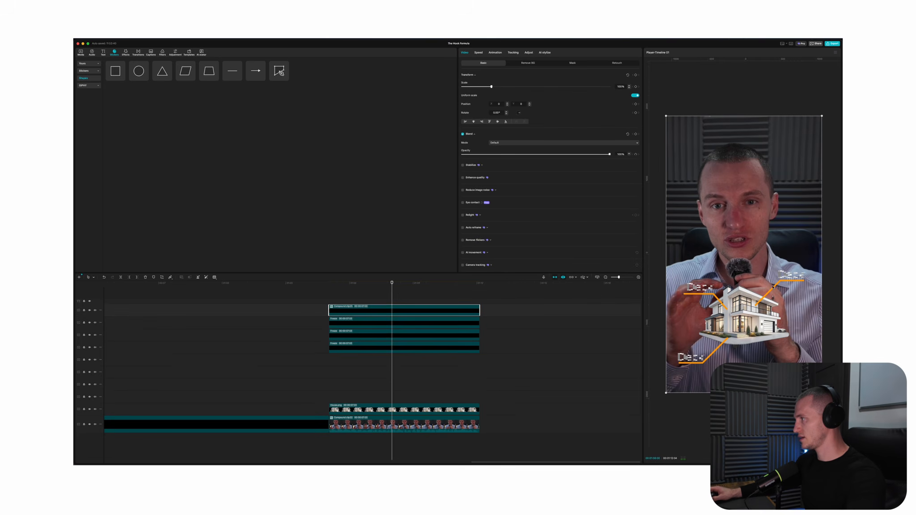
scroll(500, 193, "down", 5)
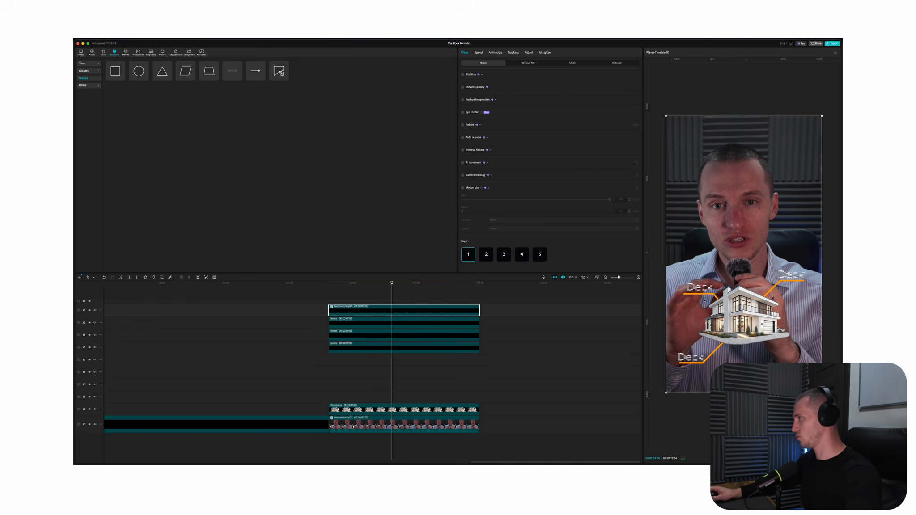
left_click(333, 296)
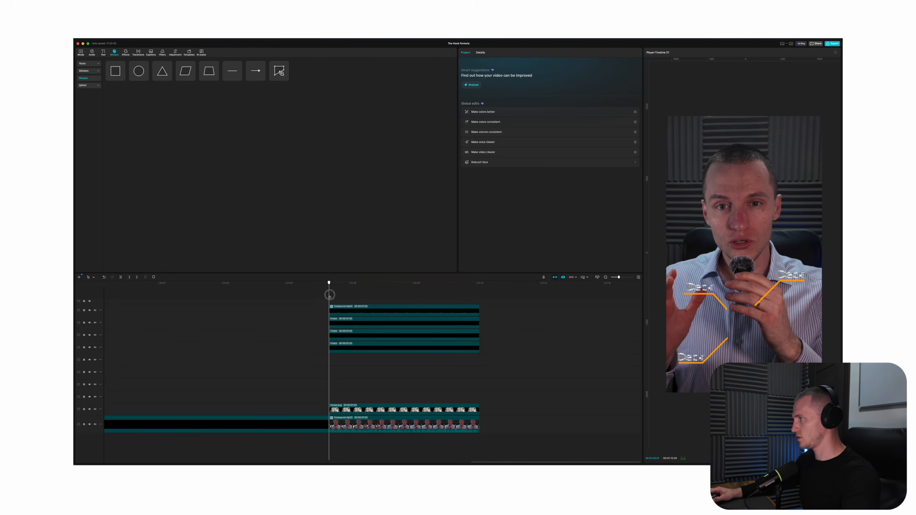
left_click_drag(333, 296, 338, 303)
left_click_drag(382, 368, 349, 309)
mouse_move(349, 307)
left_mouse_down()
mouse_move(361, 309)
mouse_move(348, 307)
left_mouse_up()
left_click(327, 306)
left_click_drag(388, 353, 341, 307)
key("super+z")
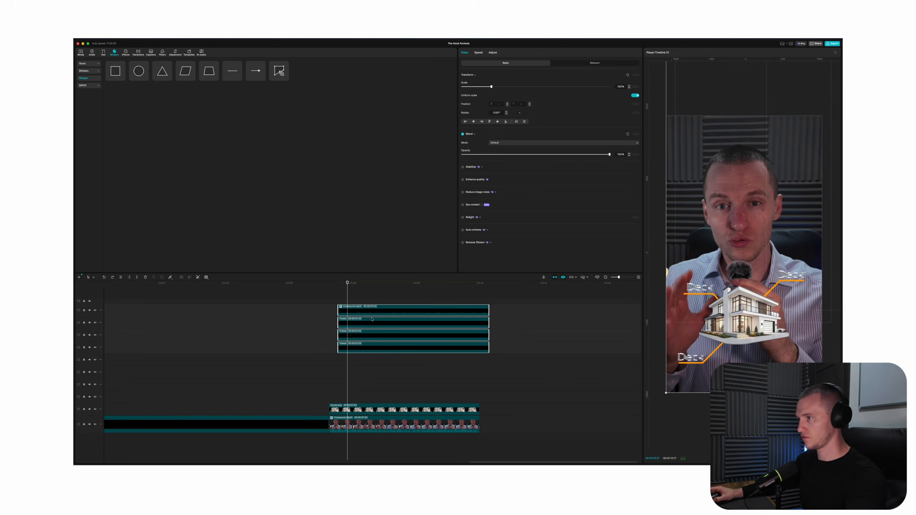
Combine the callout lines and labels into one compound clip and give it the Fade In entrance animation
key("alt+g")
left_click(495, 53)
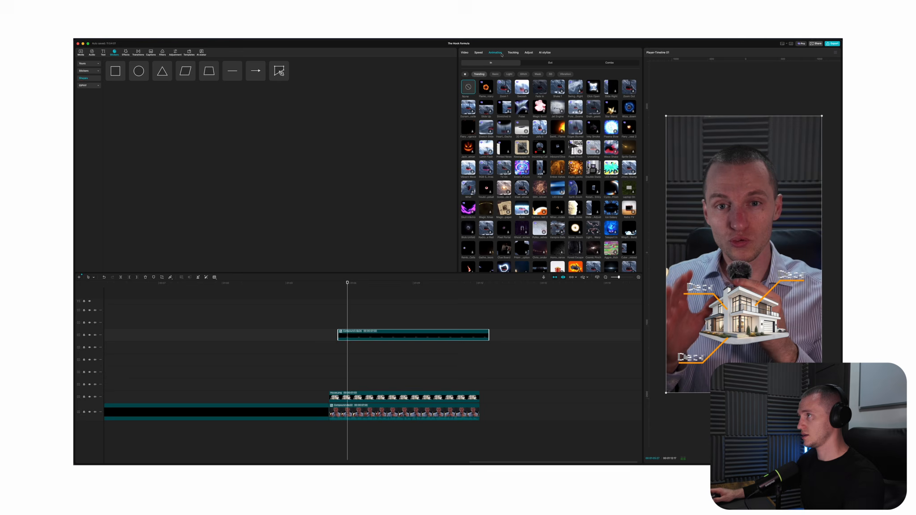
left_click(540, 89)
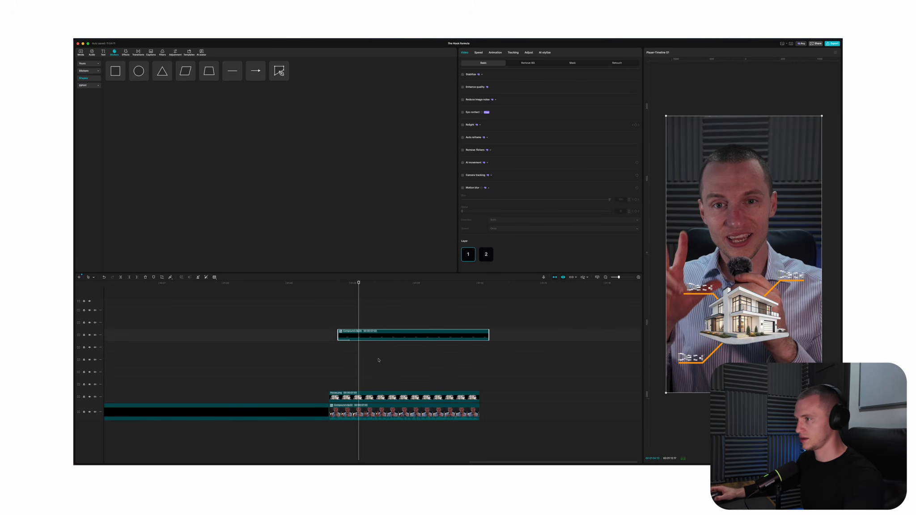
Combine the house and its callouts into one compound clip and add a default text spanning the talking-head clip
left_click(122, 77)
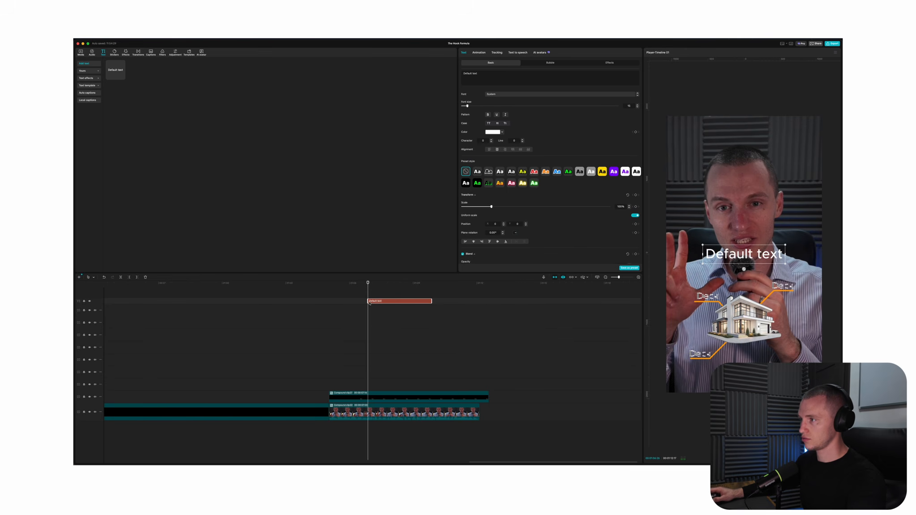
left_click_drag(370, 303, 329, 303)
left_click_drag(432, 303, 479, 303)
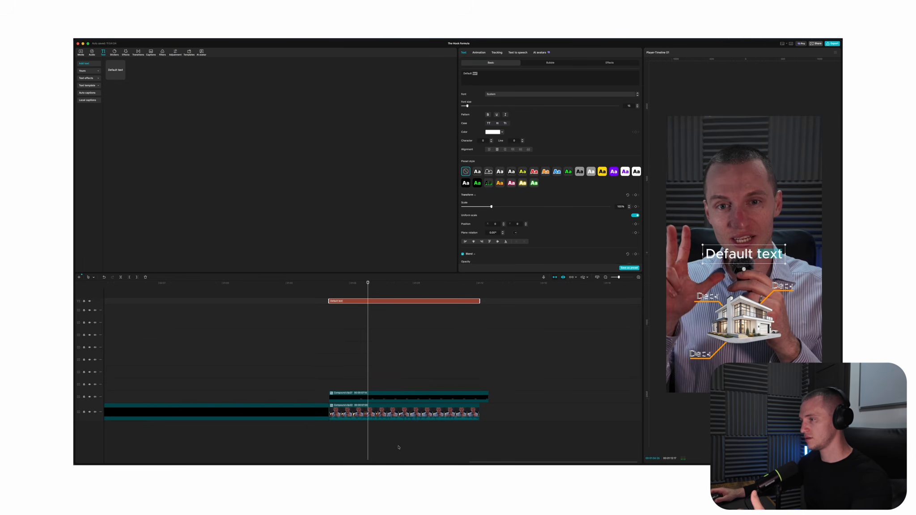
Replace the default text with "NEW PROPERTY" in bold white lettering and add a red "COST YOU $50,000" line beneath it
left_click(348, 379)
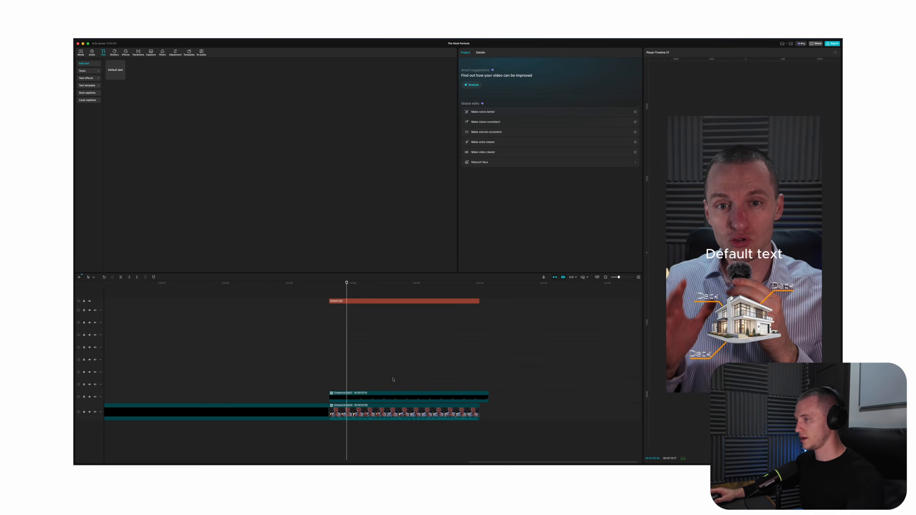
left_click(374, 302)
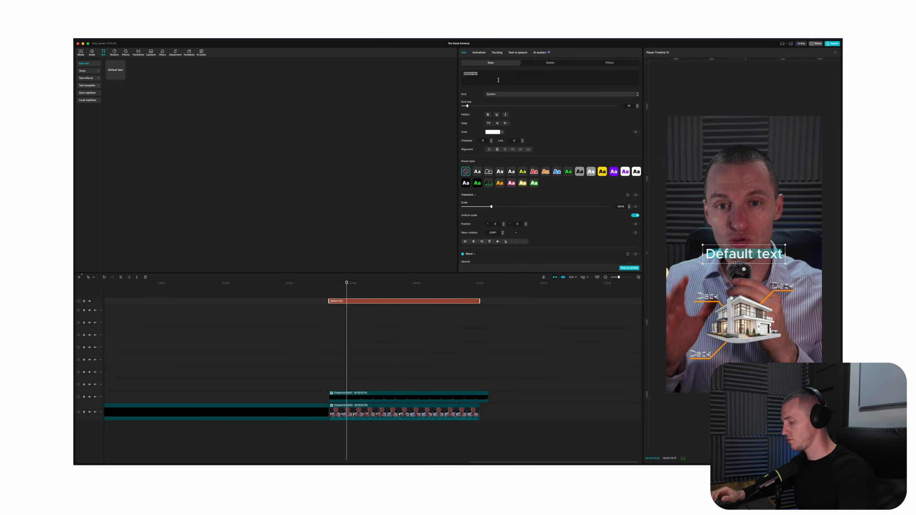
type("NEW PROPERTY")
key("BackSpace")
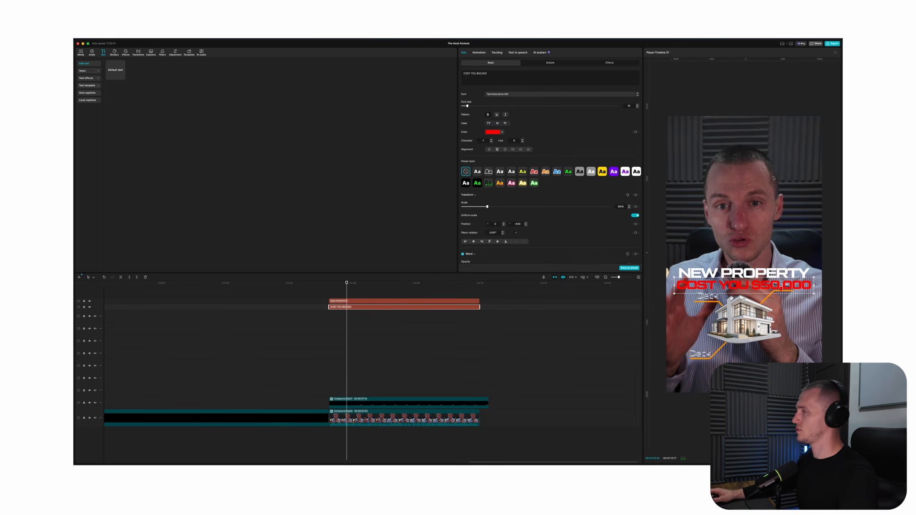
Enable a black shadow on the red "COST YOU $50,000" text and lower its opacity to about 48%
scroll(522, 131, "down", 10)
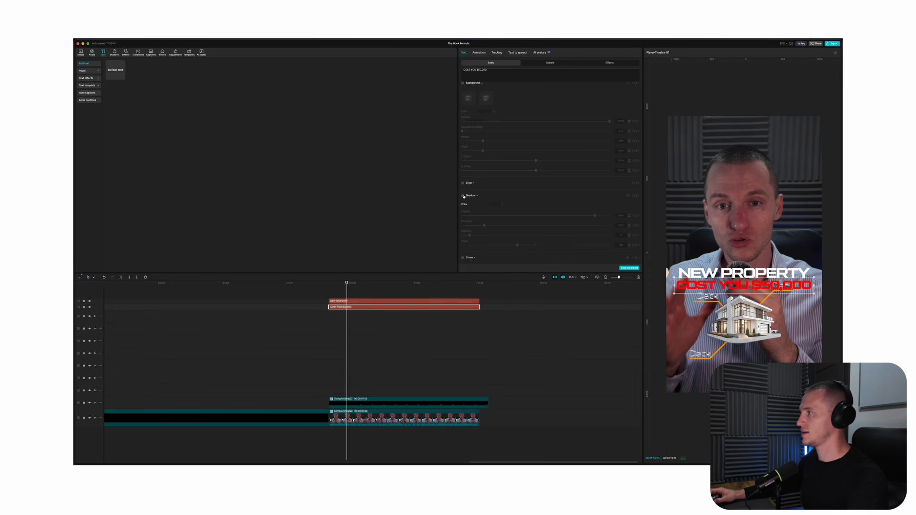
left_click(463, 195)
left_click_drag(595, 216, 533, 215)
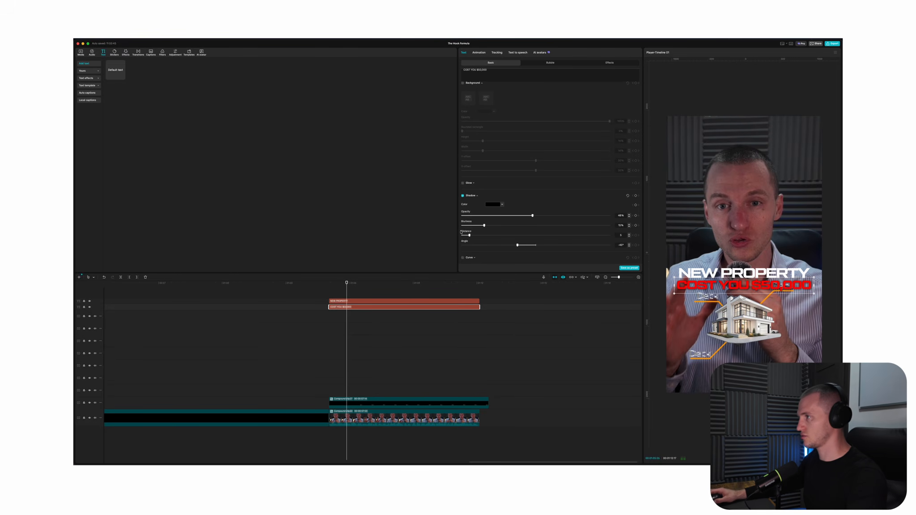
Duplicate the red "COST YOU $50,000" text onto its own track, turn off the copy's shadow and recolor it white
left_click_drag(370, 308, 367, 313)
key("super+z")
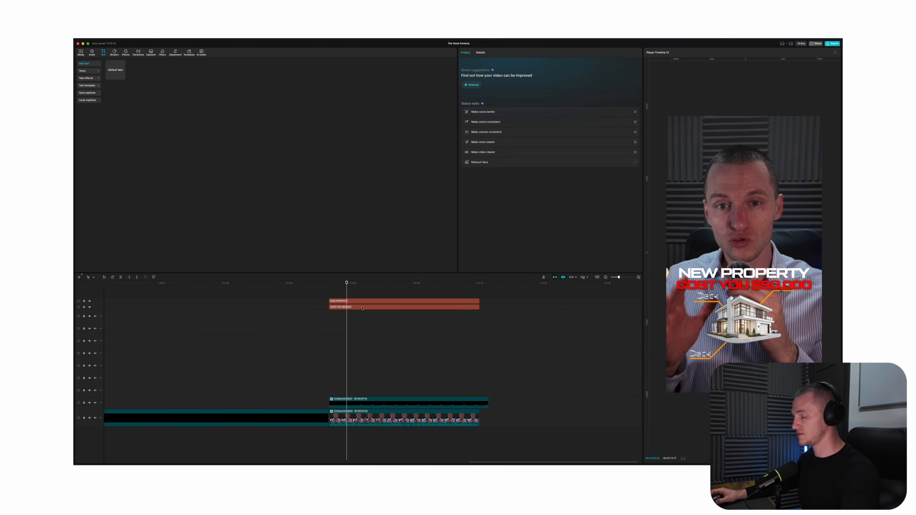
key("super+shift+z")
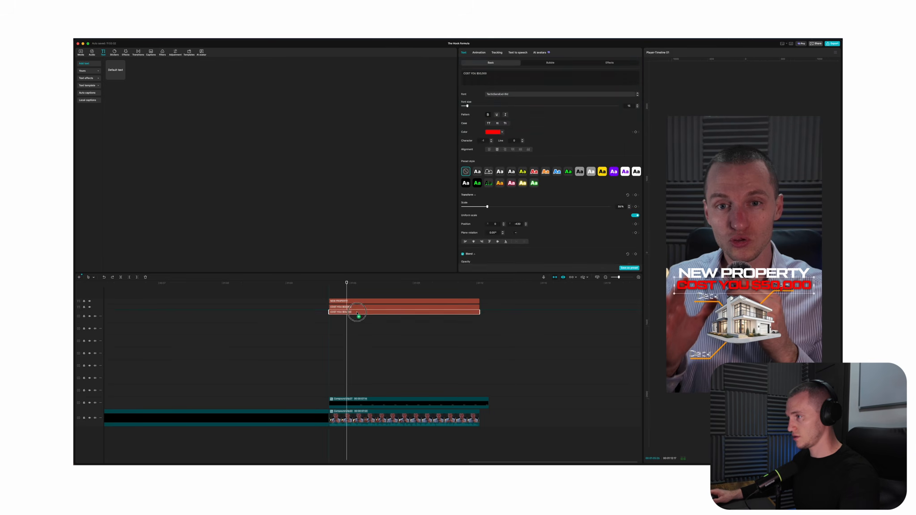
key("super+z")
key("super+shift+z")
scroll(510, 199, "down", 10)
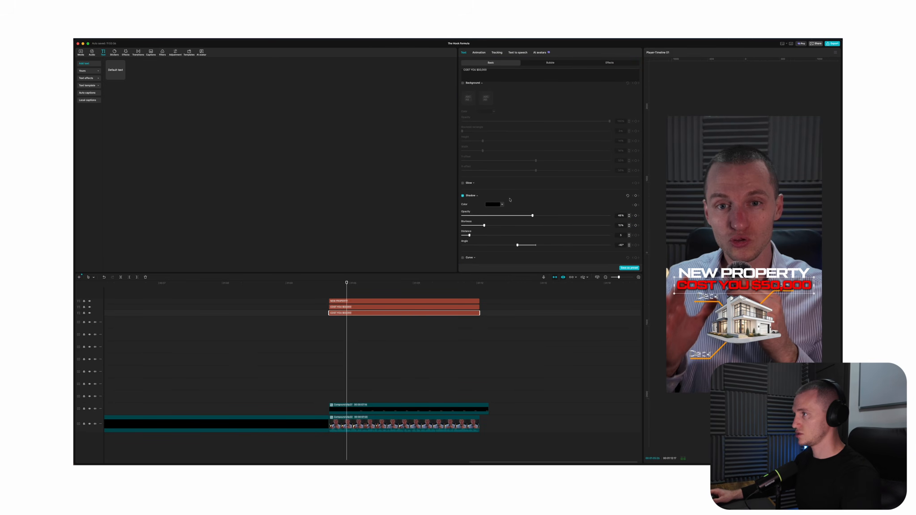
left_click(462, 195)
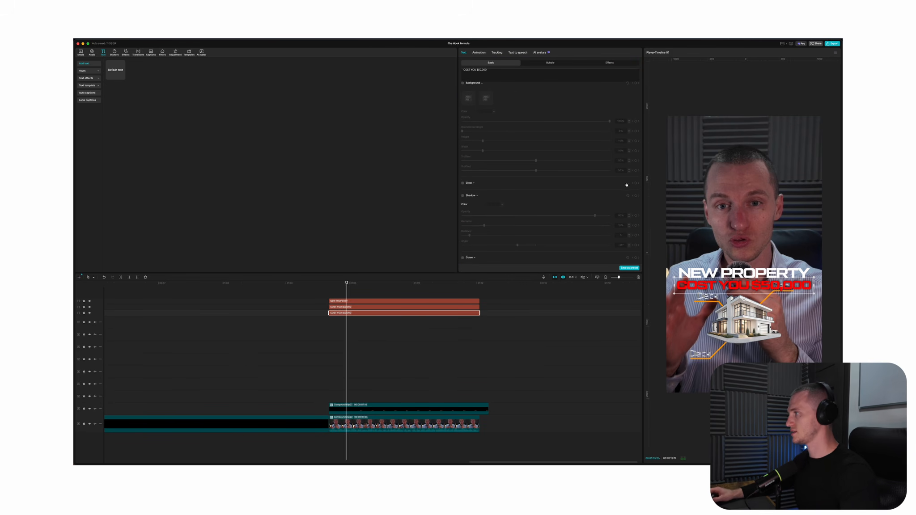
scroll(528, 162, "up", 10)
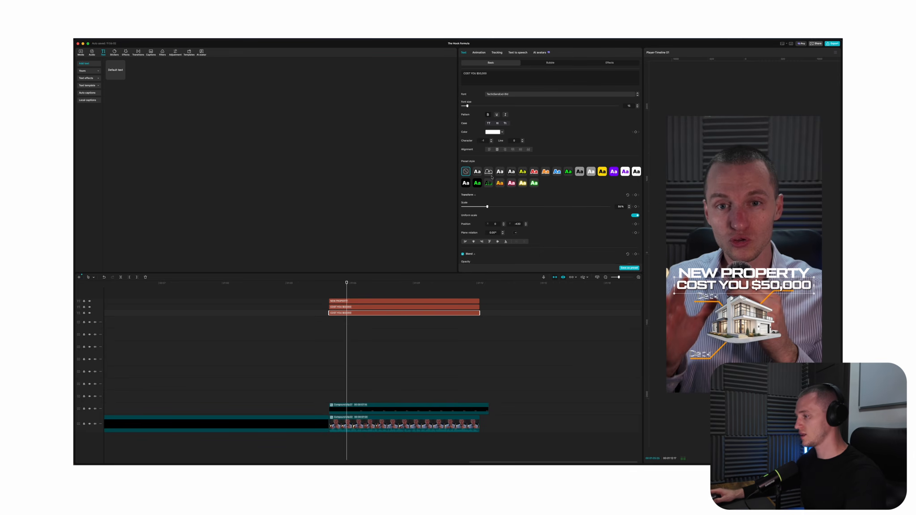
Turn the red text and its white copy into separate compound clips and nudge the white one slightly vertically behind the red
key("alt+g")
left_click(351, 308)
key("alt+g")
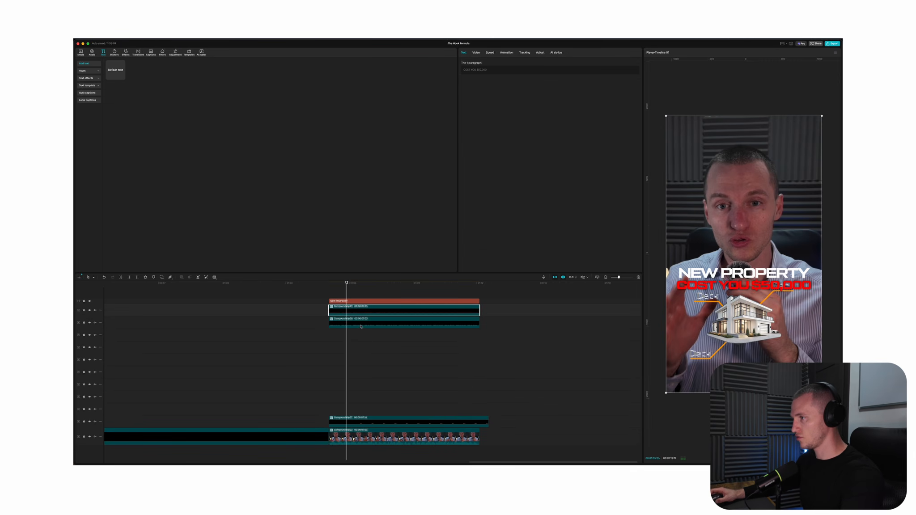
left_click(361, 327)
left_click(476, 53)
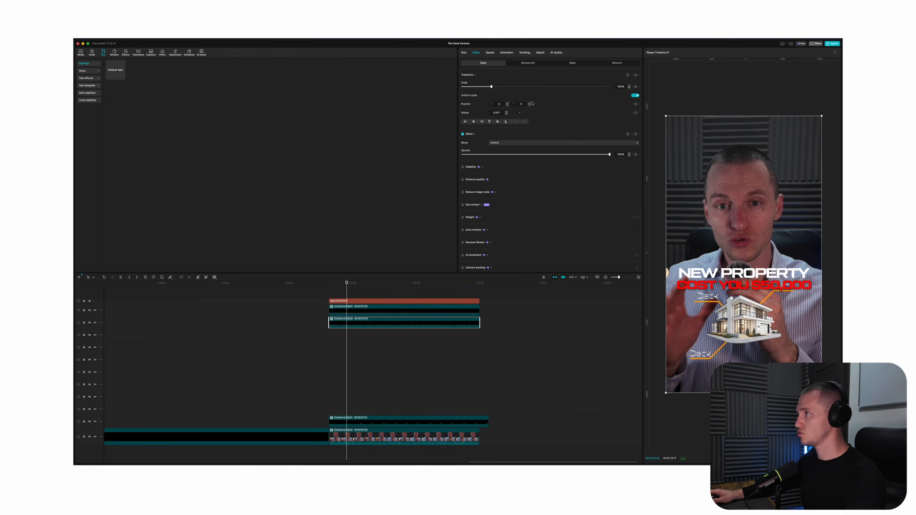
scroll(683, 332, "up", 6)
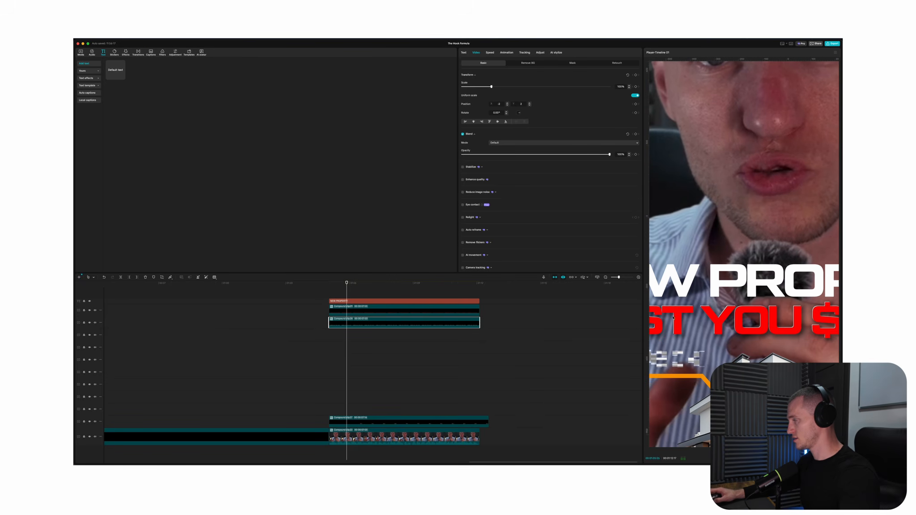
scroll(673, 317, "down", 6)
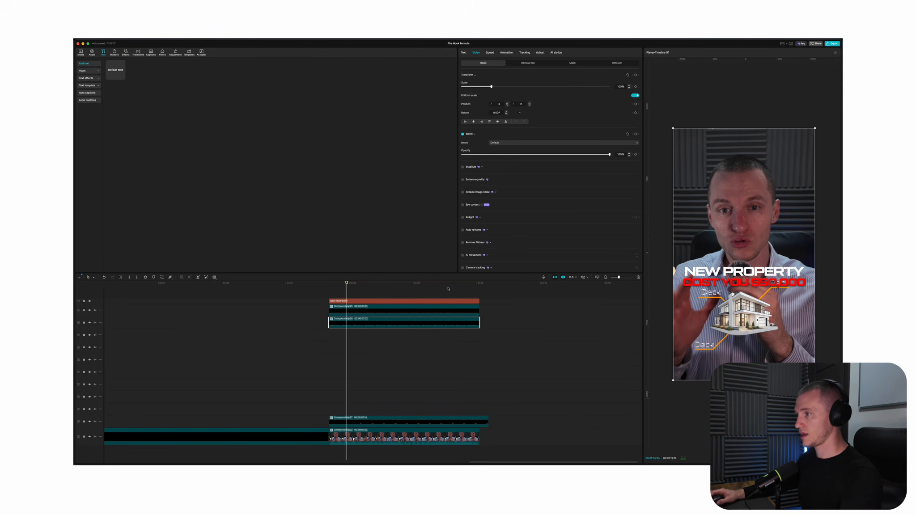
Copy the dark gradient overlay from the "BURN FAT" hook and place it at the start of the house clip, below the title tracks
left_click_drag(357, 285, 352, 285)
scroll(505, 295, "down", 1)
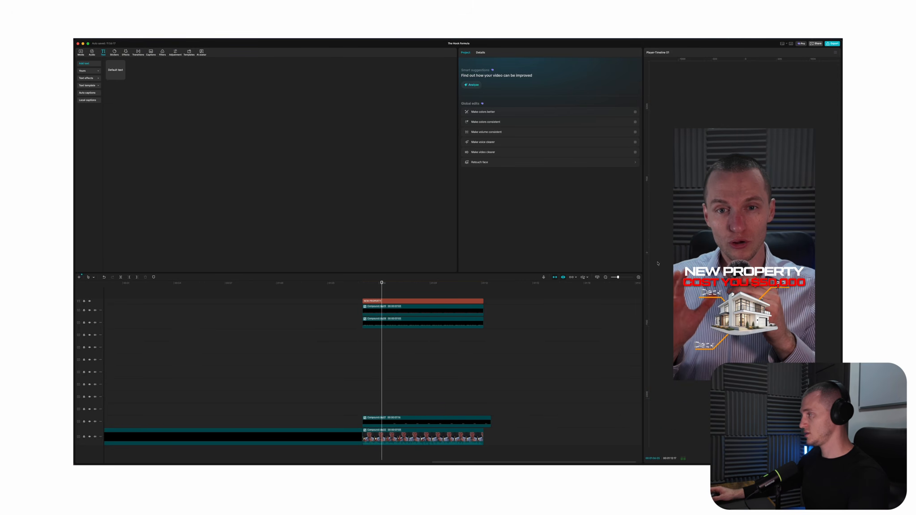
scroll(413, 376, "down", 1)
left_click(169, 335)
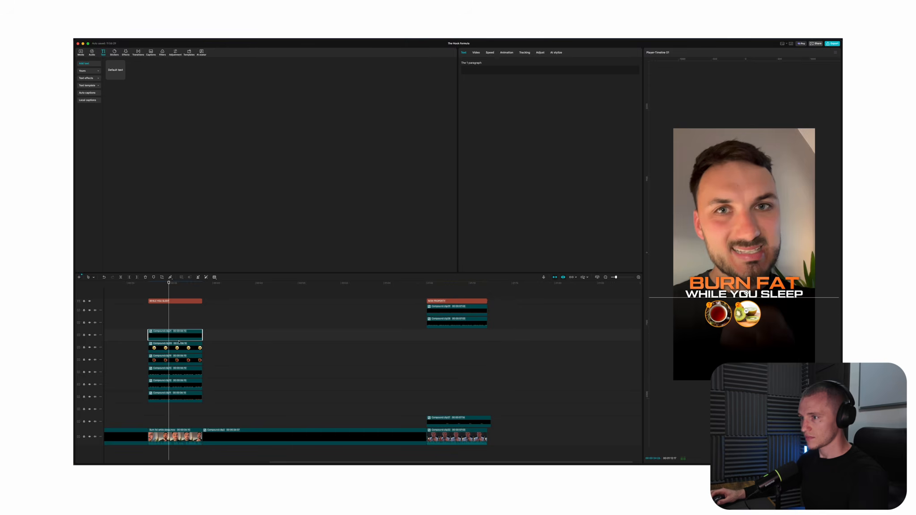
left_click_drag(173, 340, 451, 339)
left_click(436, 354)
left_click(438, 336)
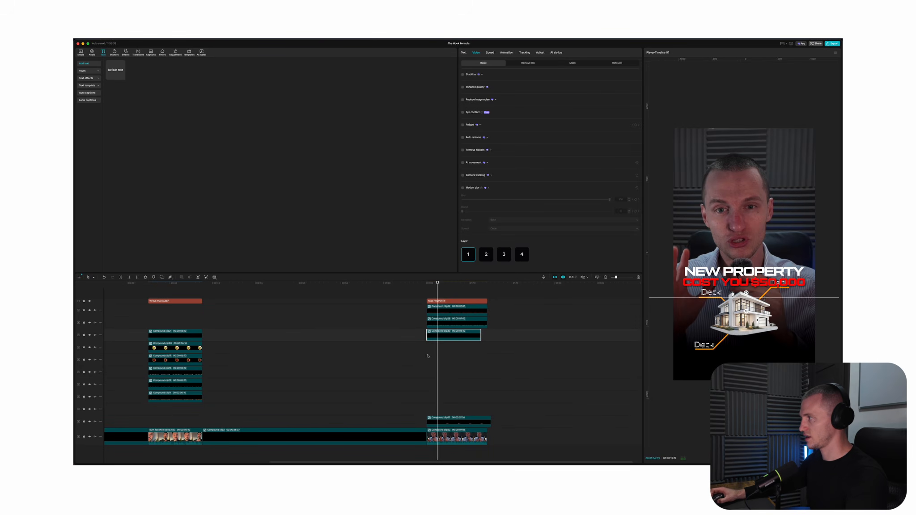
left_click(446, 369)
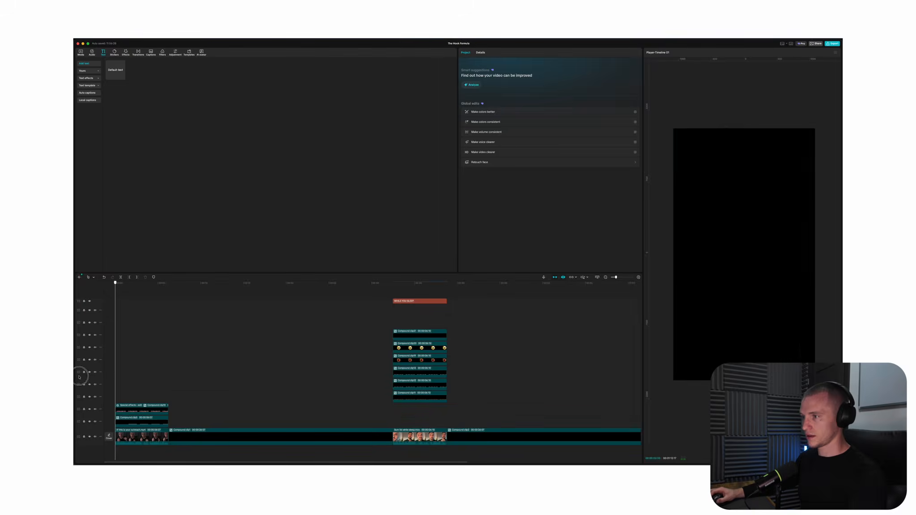
Duplicate the kiwi drink circle three times in the "BURN FAT" hook, completing the first row and adding two circles below
left_click_drag(86, 372, 401, 385)
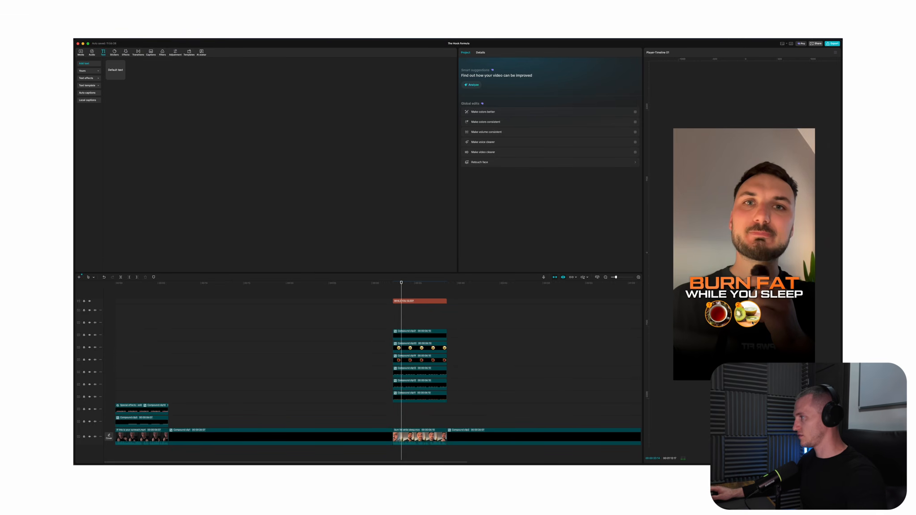
scroll(626, 324, "right", 1)
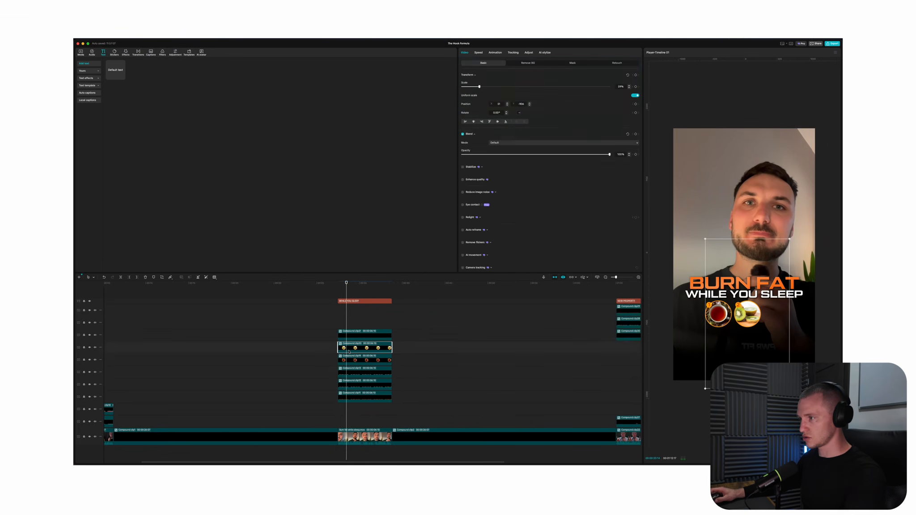
key("super+v")
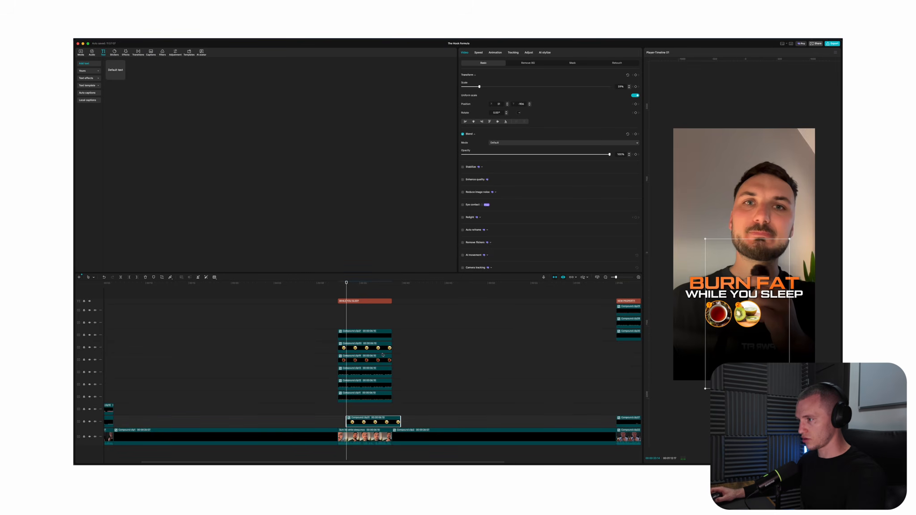
left_click_drag(379, 423, 370, 411)
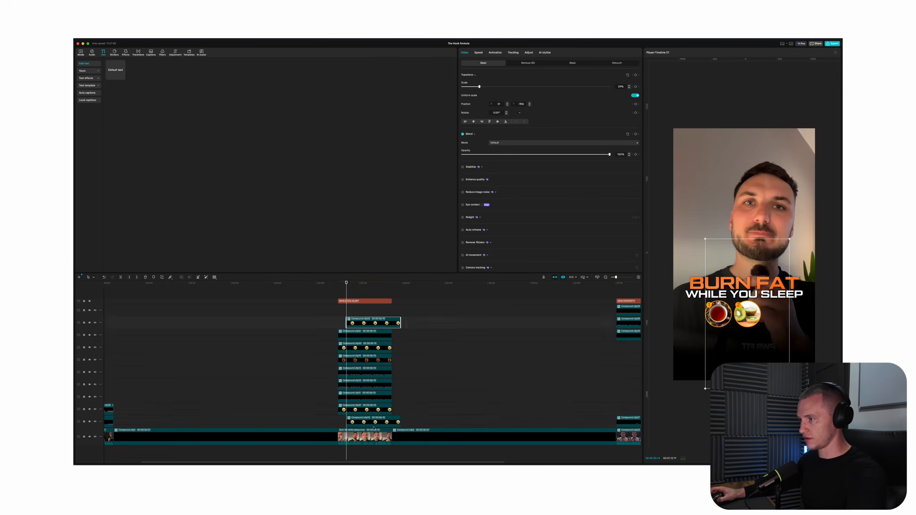
left_click_drag(773, 336, 777, 342)
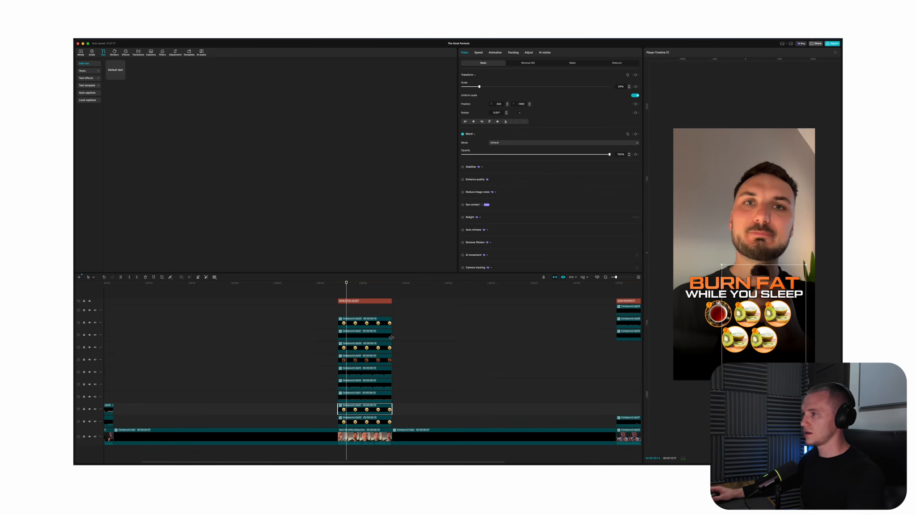
Review the "BURN FAT", "NEW PROPERTY" and "YOU'RE OUTREACHING THE WRONG WAY" hooks across the timeline
key("space")
left_click(344, 299)
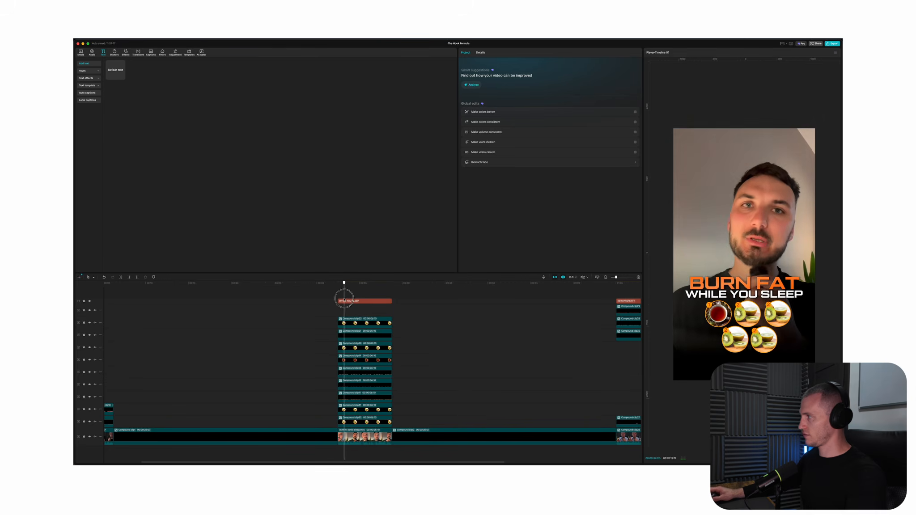
left_click_drag(344, 299, 358, 298)
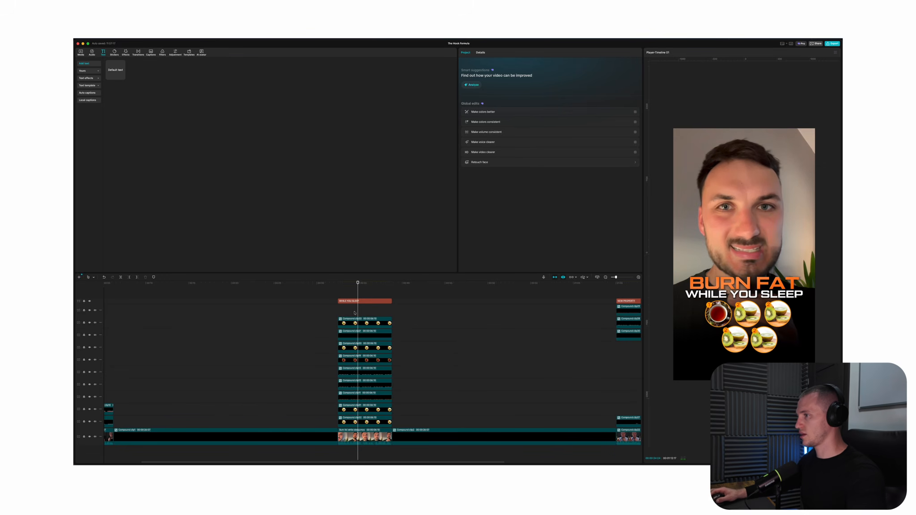
scroll(354, 313, "right", 3)
left_click_drag(518, 292, 499, 293)
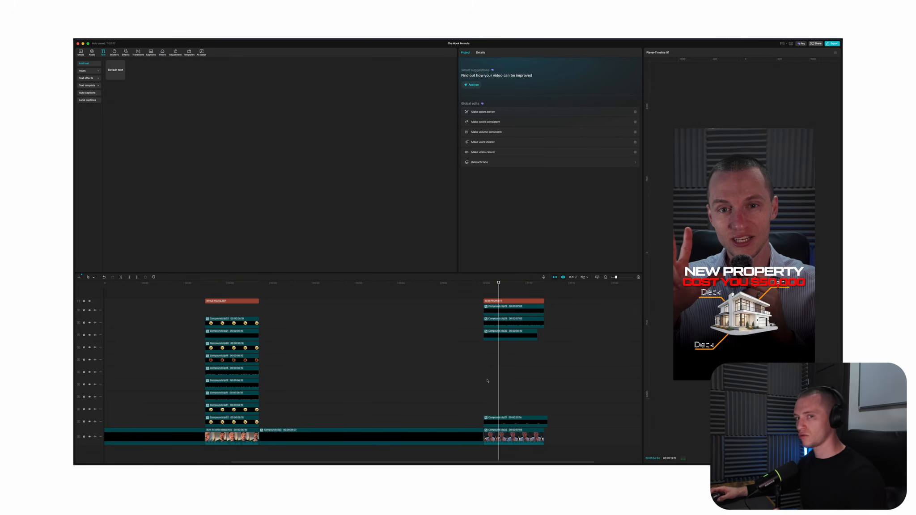
left_click(507, 374)
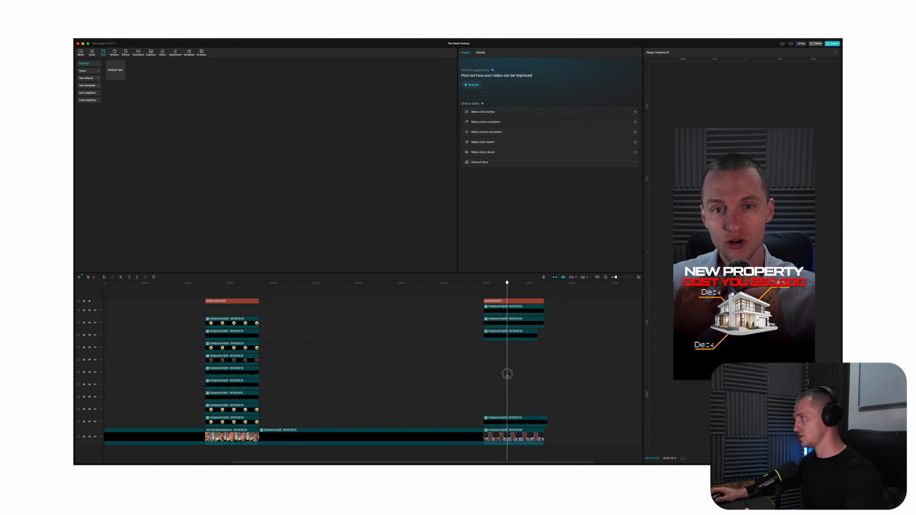
left_click(504, 375)
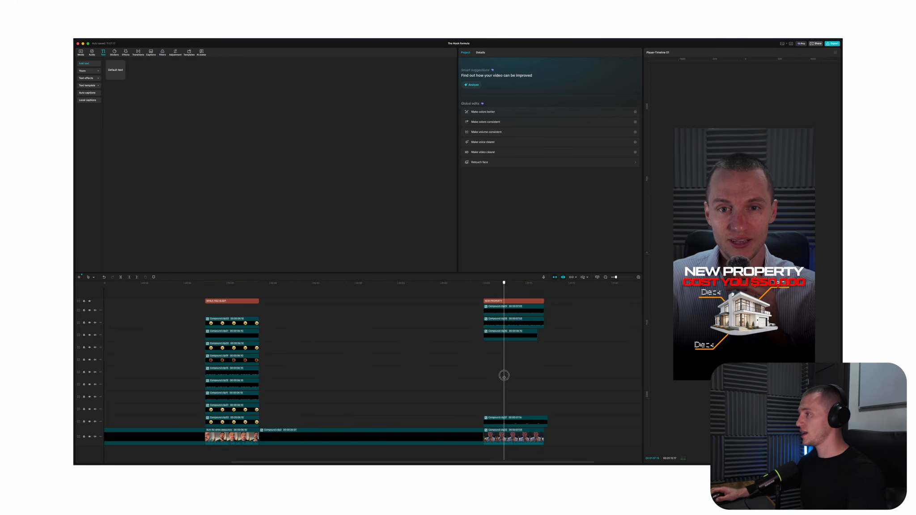
left_click(503, 376)
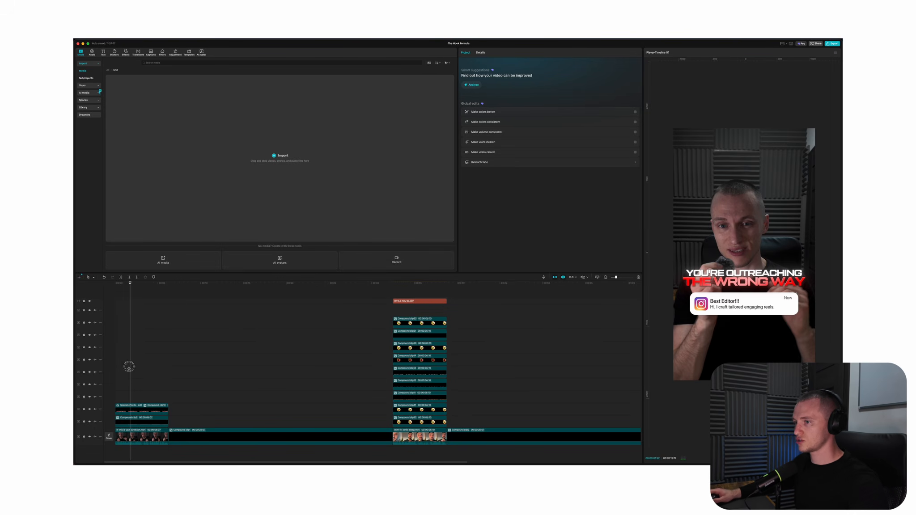
mouse_move(129, 366)
left_mouse_down()
mouse_move(204, 375)
mouse_move(120, 380)
left_mouse_up()
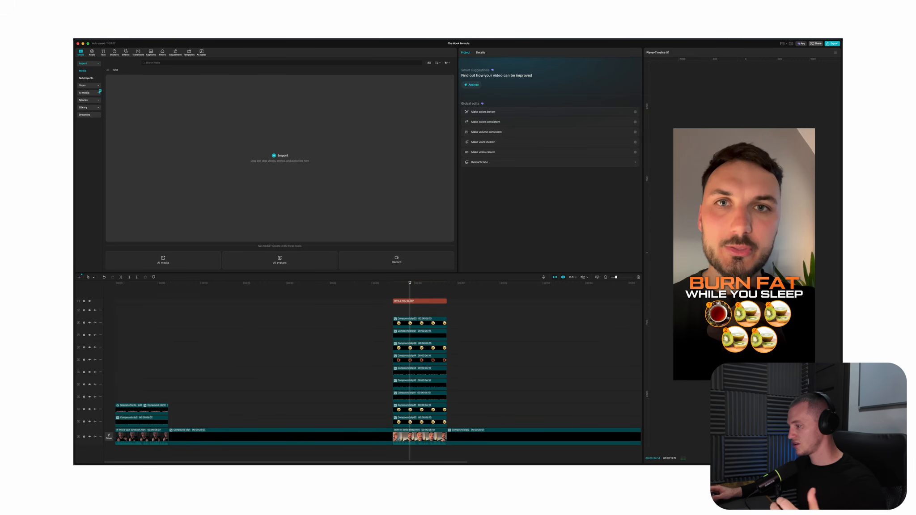
scroll(409, 353, "down", 3)
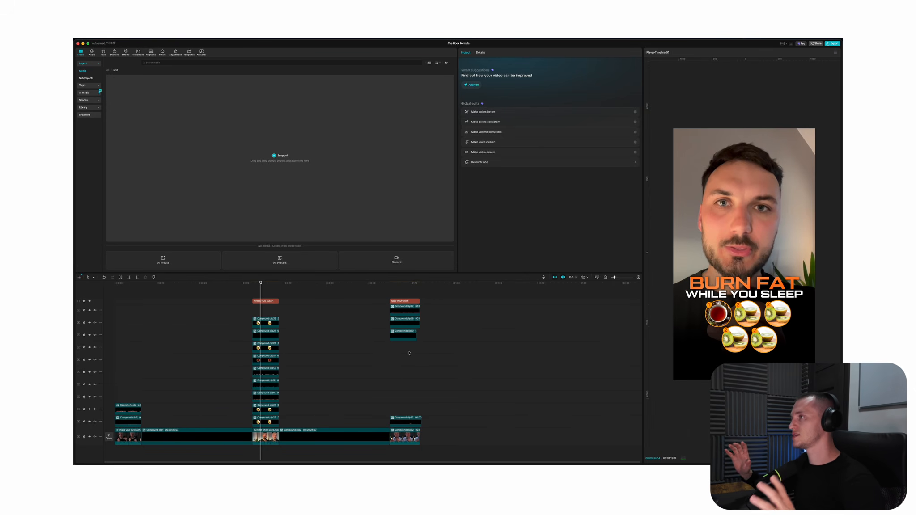